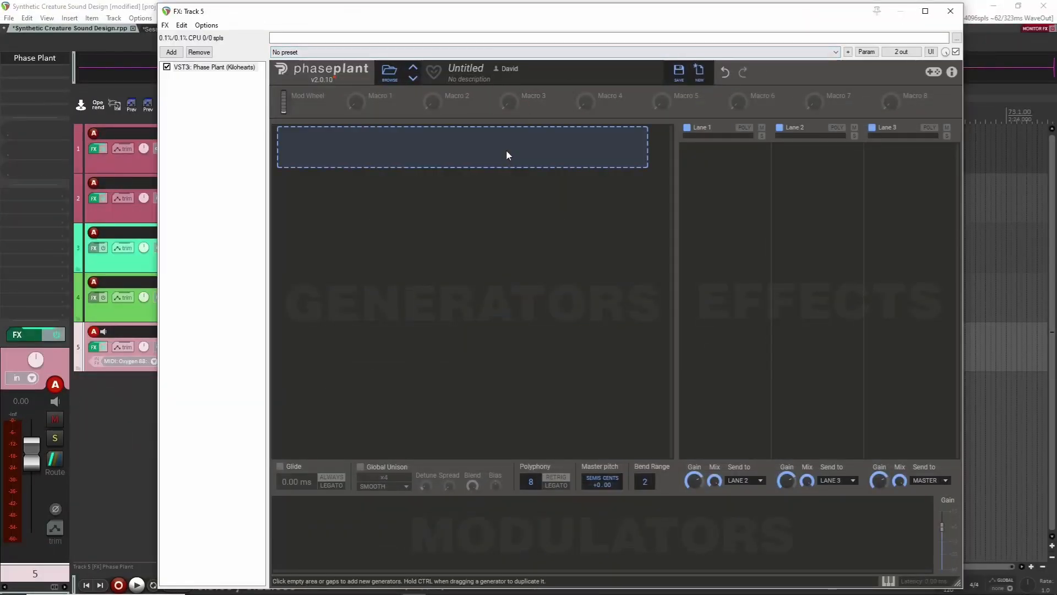
Step: Add a Wavetable generator and open its default wavetable in the wavetable editor
left_click(507, 150)
left_click(534, 223)
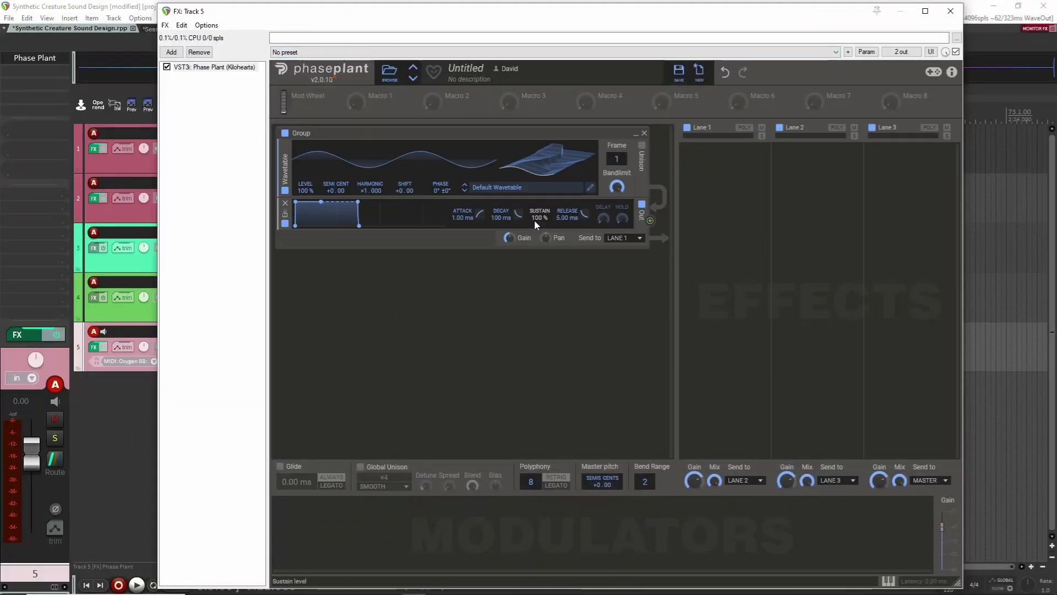
left_click(592, 190)
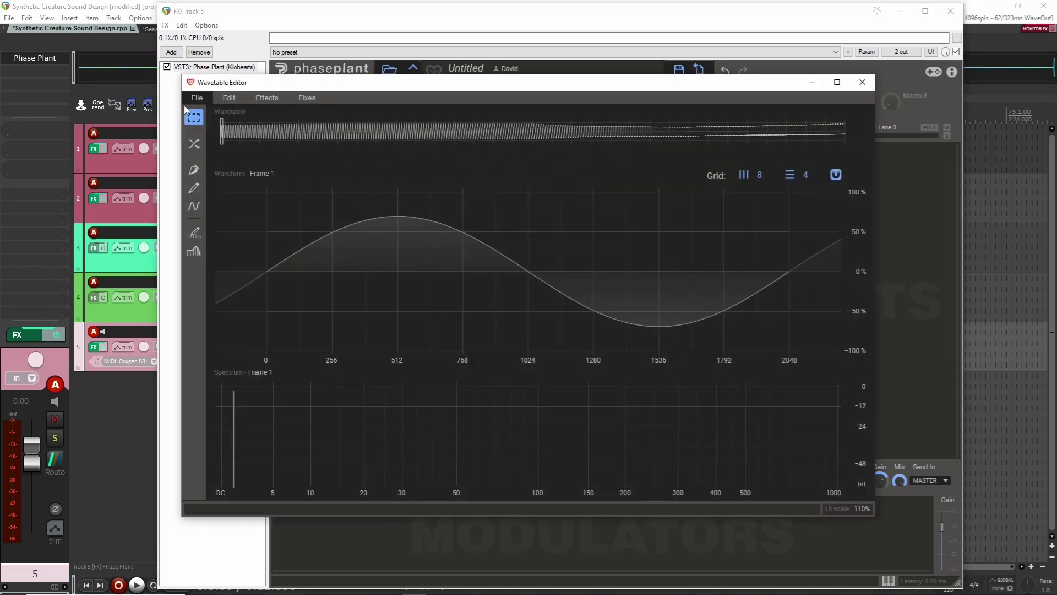
Step: Create the wavetable from a SyntheticCreatures RAW Shriek WAV sample and trim the sample's quiet start and end
left_click(197, 98)
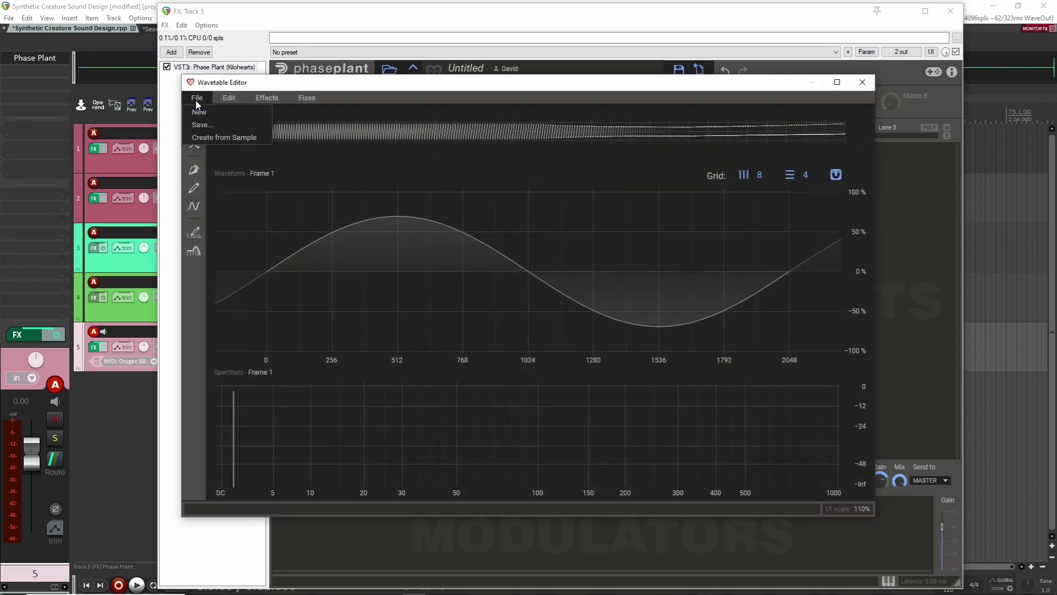
left_click(219, 138)
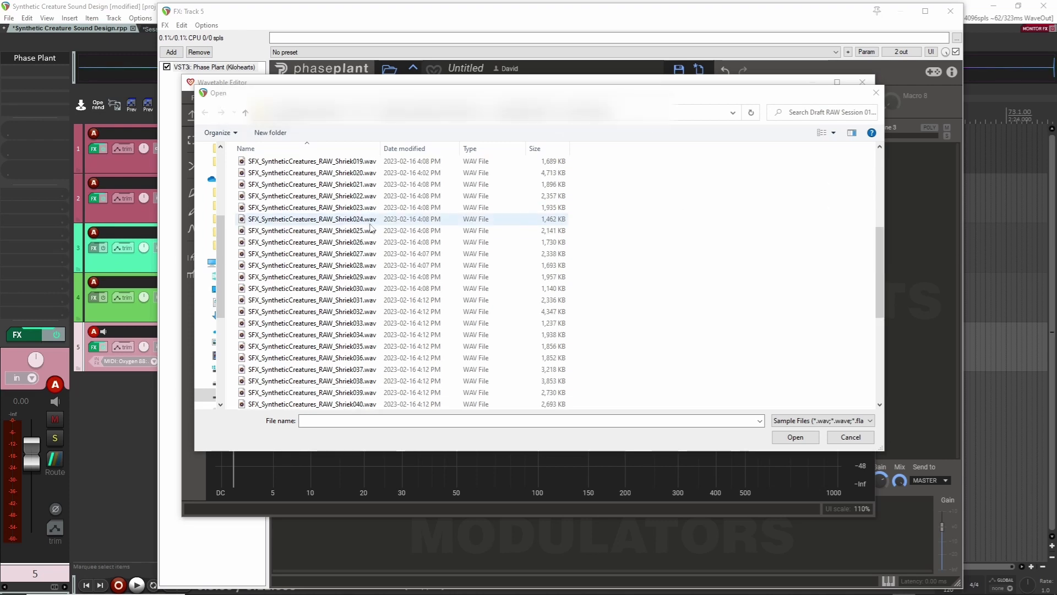
scroll(379, 225, "up", 12)
double_click(375, 256)
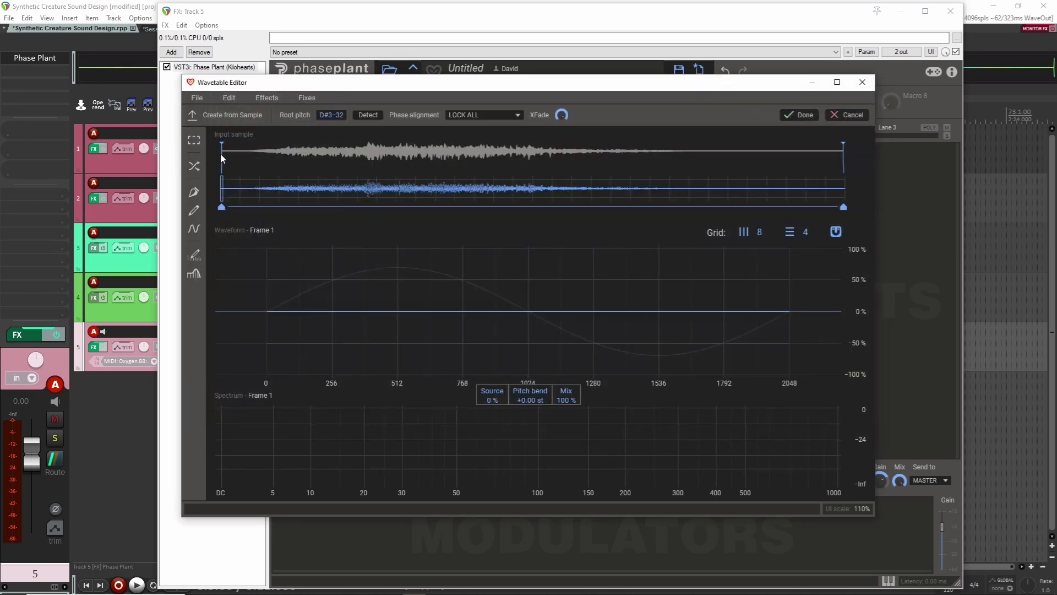
left_click_drag(222, 145, 247, 146)
left_click_drag(843, 153, 692, 157)
Step: Add an LFO modulator and route it to the Wavetable generator's Frame parameter
left_click_drag(518, 90, 853, 55)
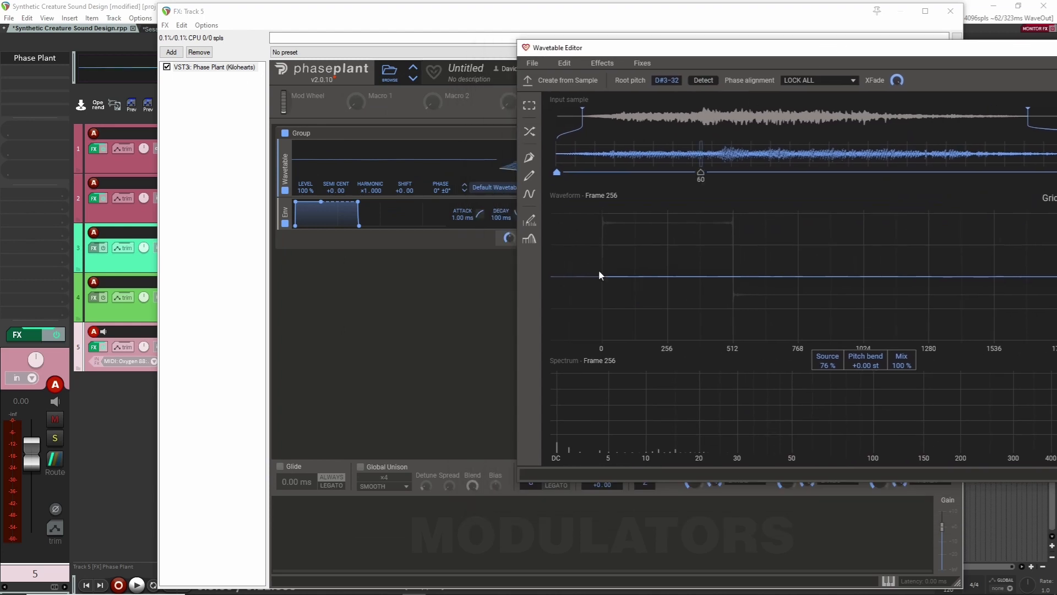
left_click(364, 527)
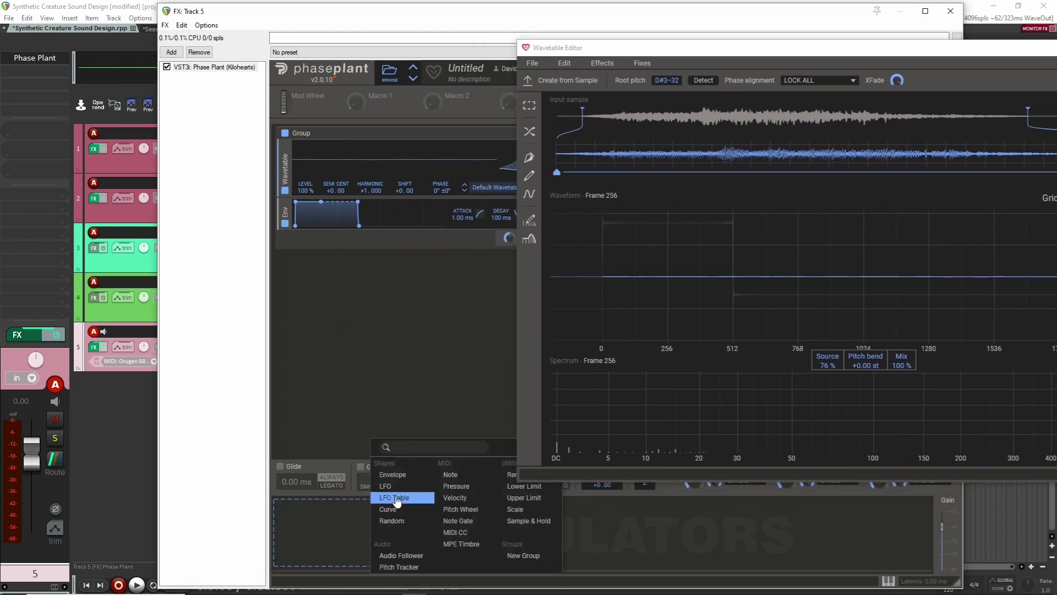
left_click(388, 486)
left_click(444, 512)
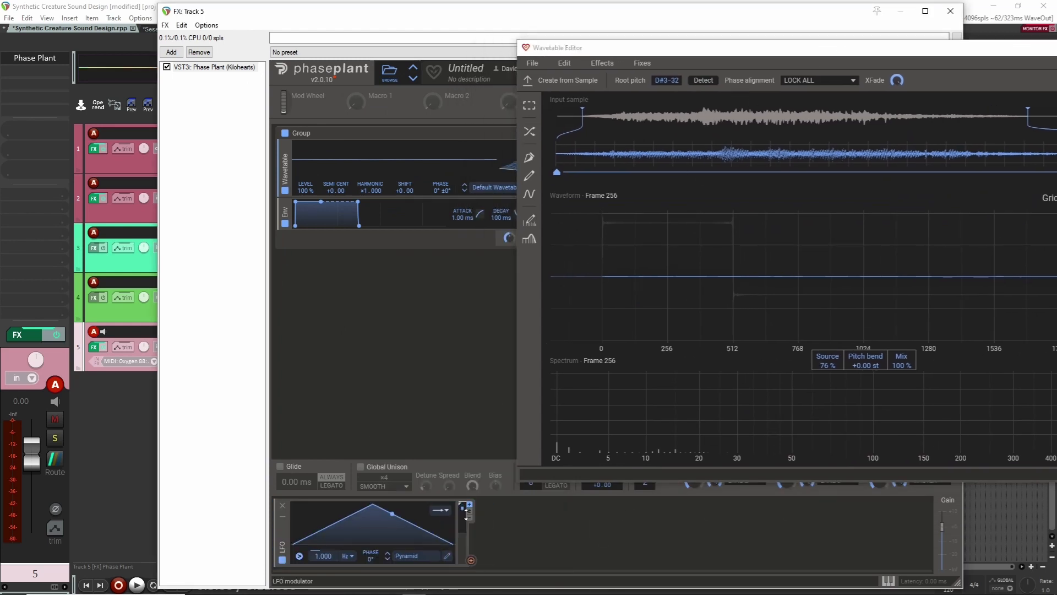
left_click_drag(626, 47, 794, 56)
left_click_drag(471, 561, 616, 166)
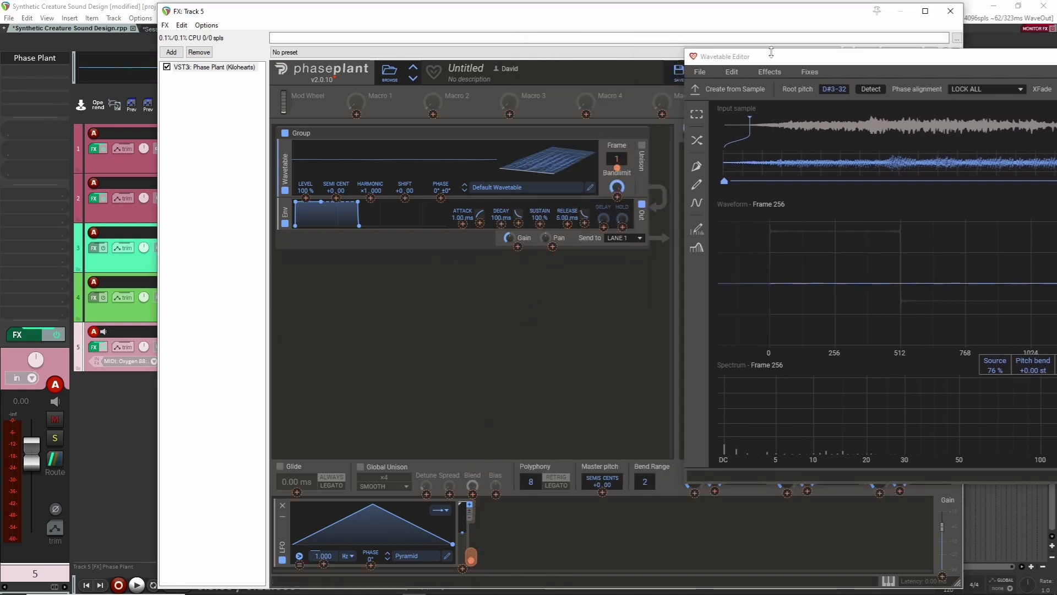
Step: Slow the LFO's rate to 0.844 Hz
left_click_drag(775, 54, 514, 60)
left_click_drag(683, 69, 945, 67)
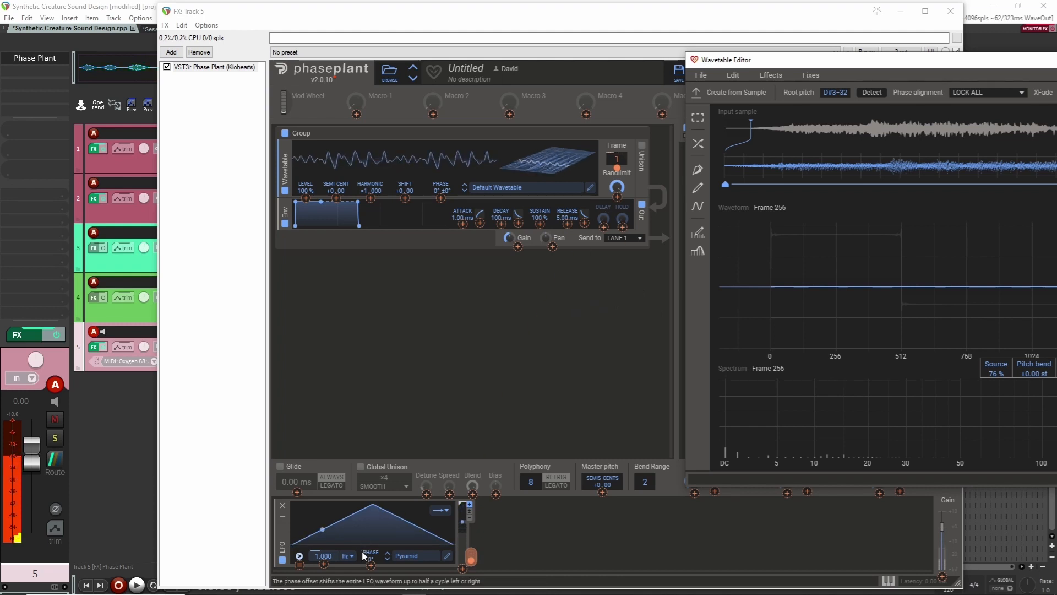
left_click(409, 410)
left_click_drag(323, 556, 325, 558)
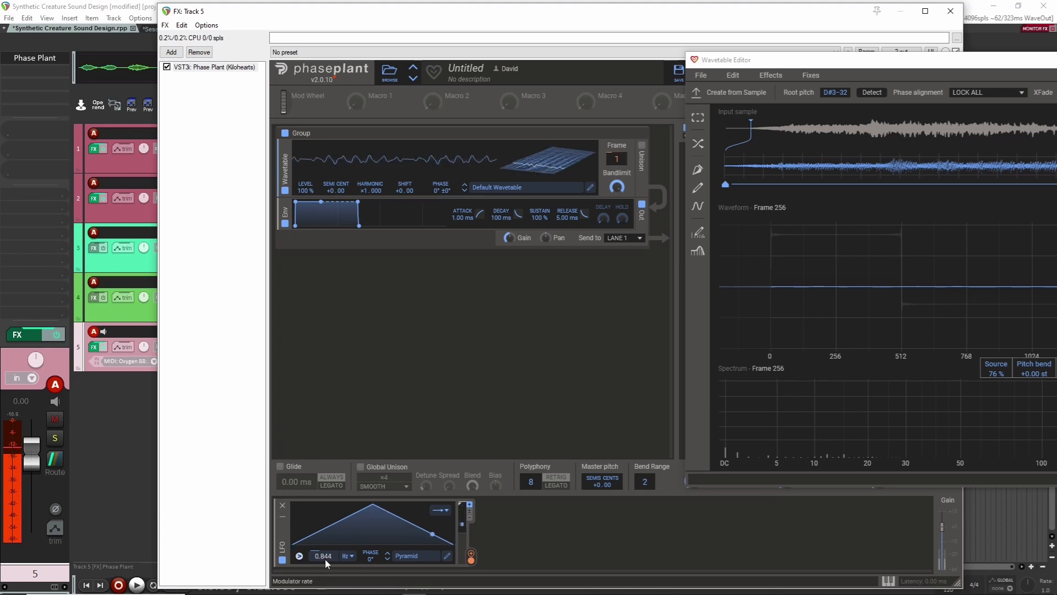
Step: Try the Naive phase alignment on the sample-based wavetable
left_click_drag(847, 65, 546, 93)
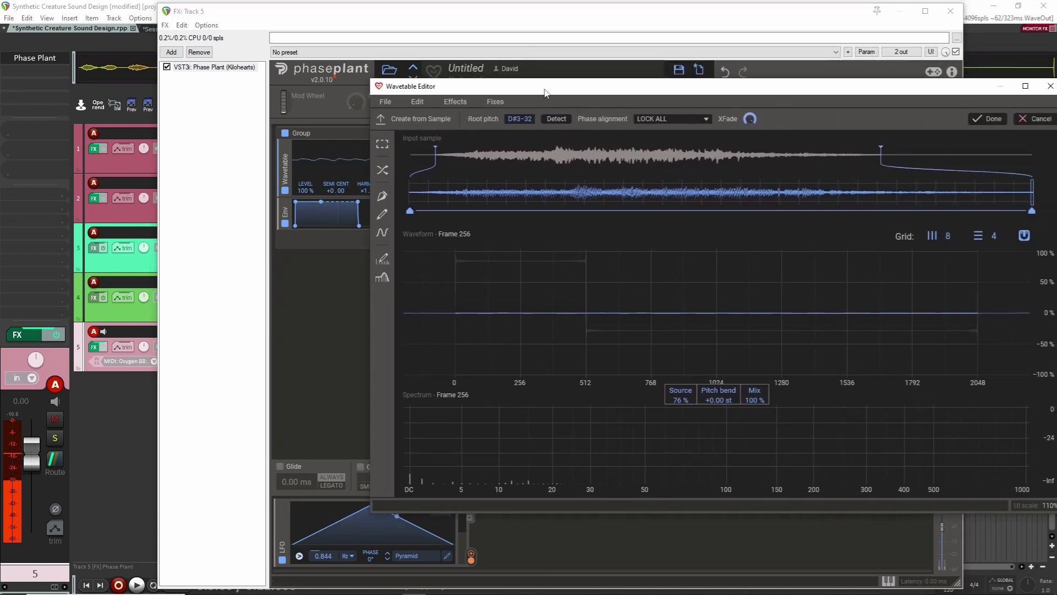
left_click(690, 120)
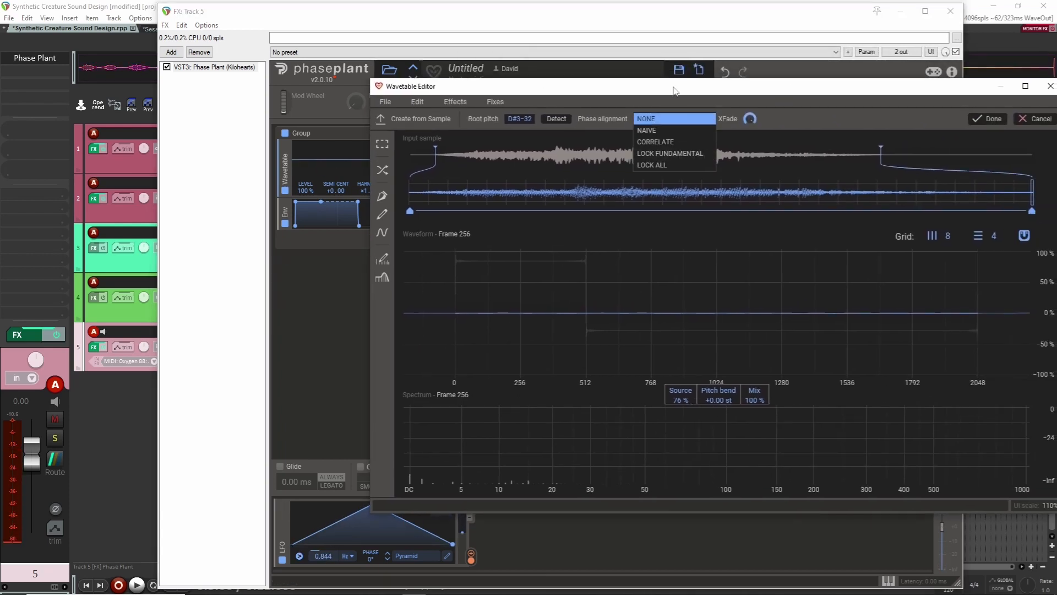
left_click_drag(693, 91, 634, 90)
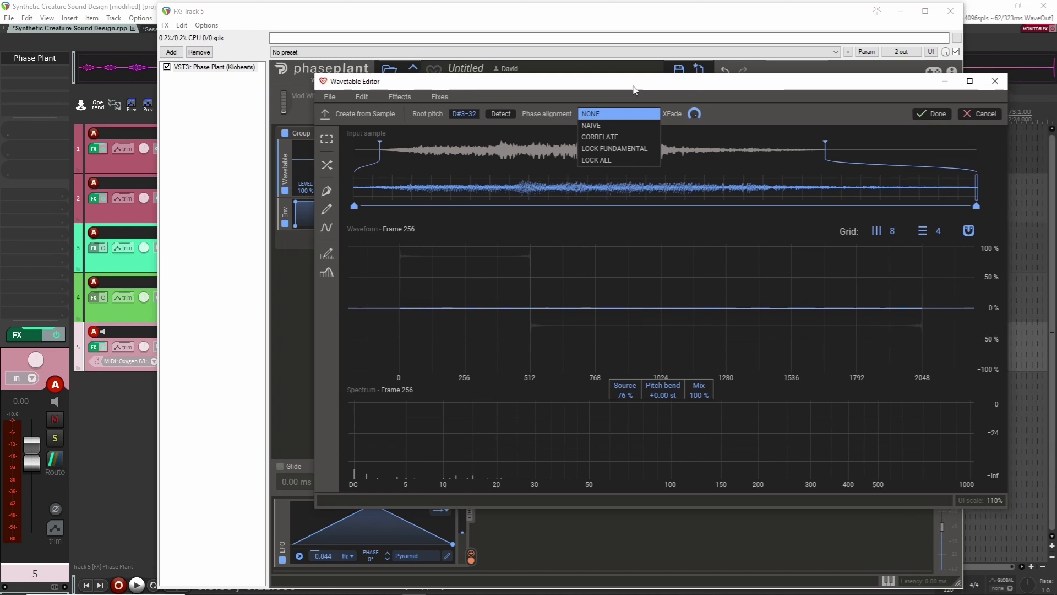
left_click(613, 127)
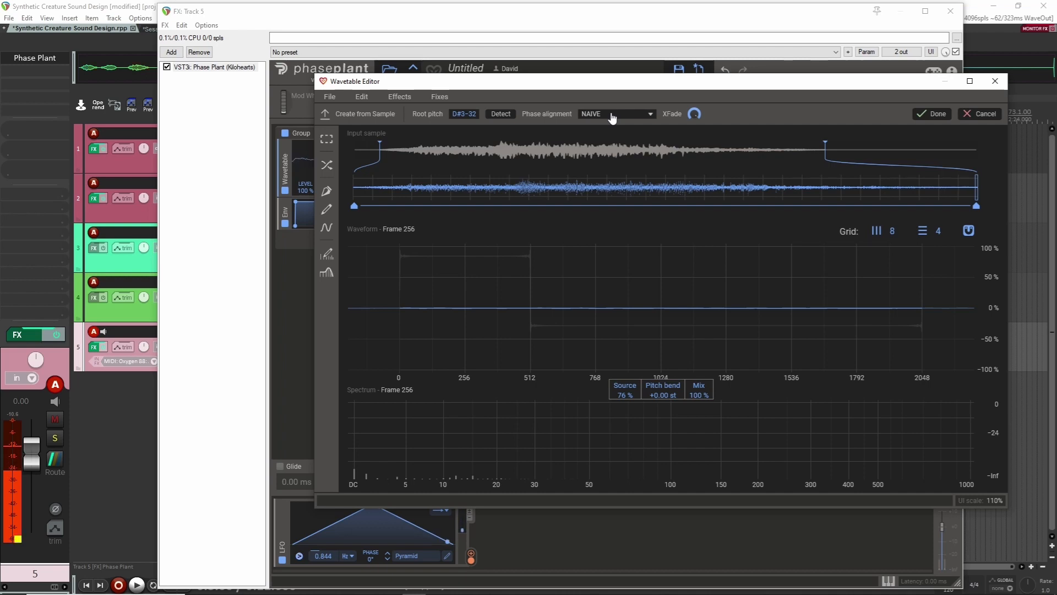
Step: Set the sample-based wavetable's phase alignment to Correlate
left_click(613, 118)
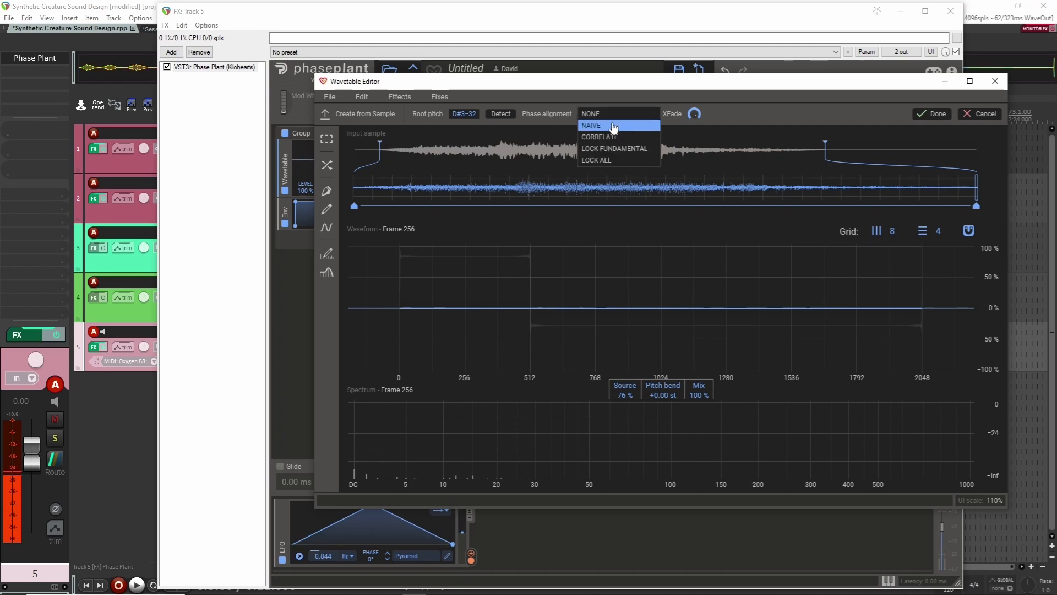
left_click(614, 148)
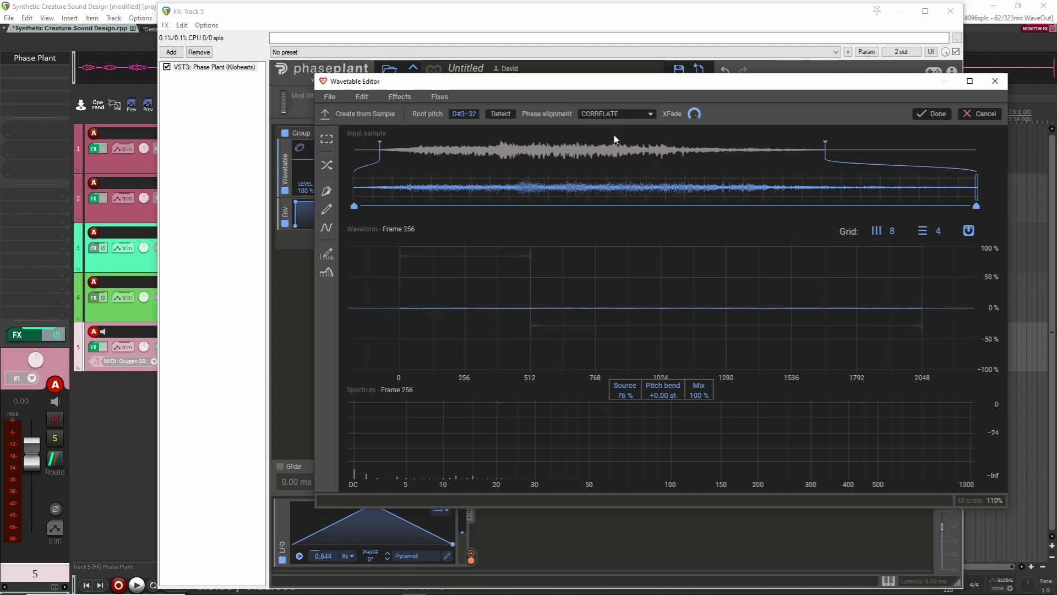
left_click(621, 118)
left_click(622, 139)
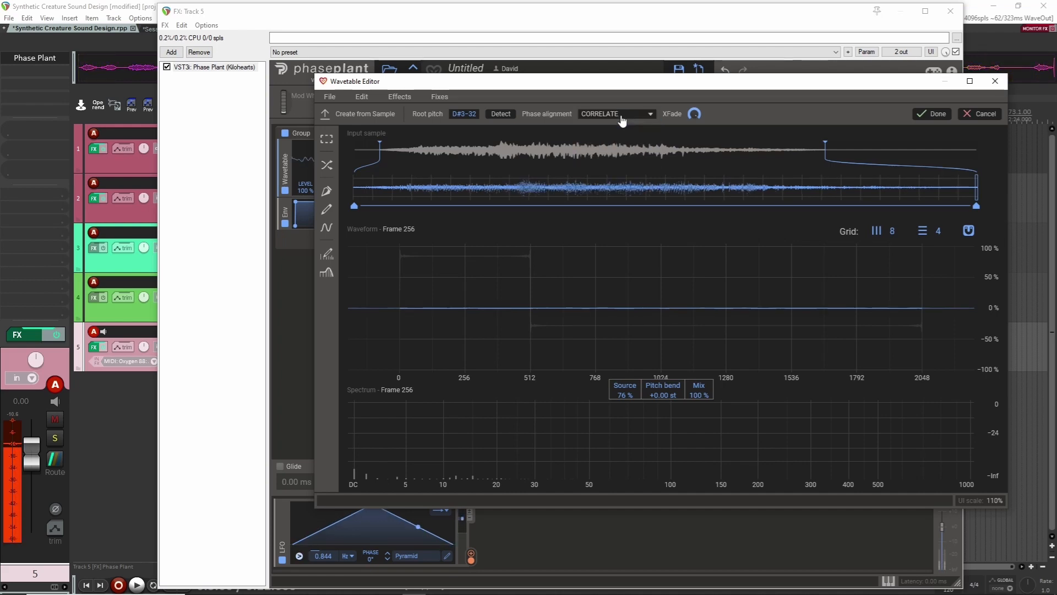
Step: Accept the sample-based wavetable and set its output envelope's release to 415 ms
left_click(934, 114)
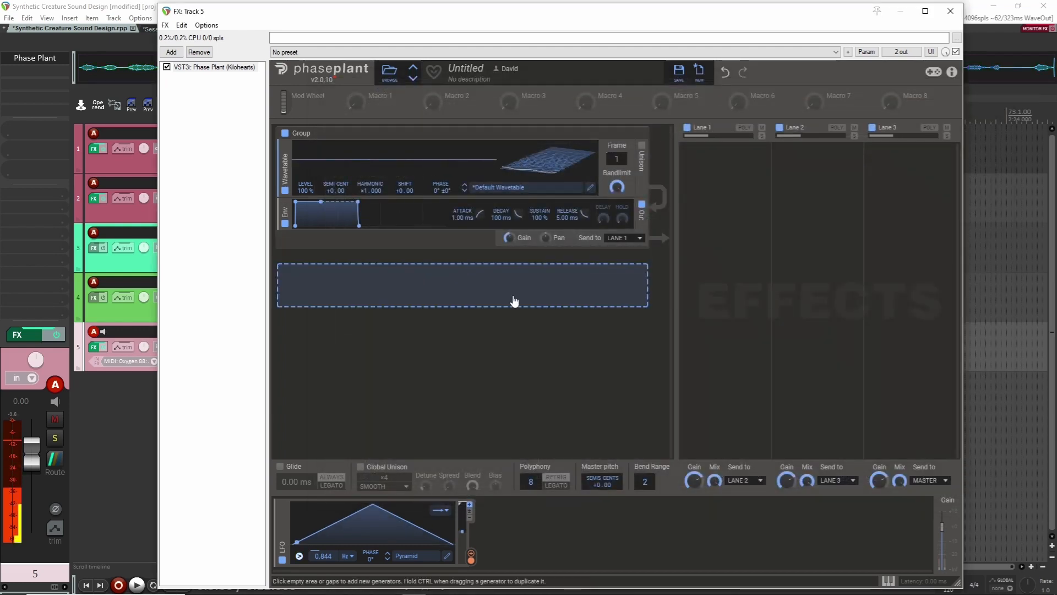
left_click_drag(567, 217, 568, 187)
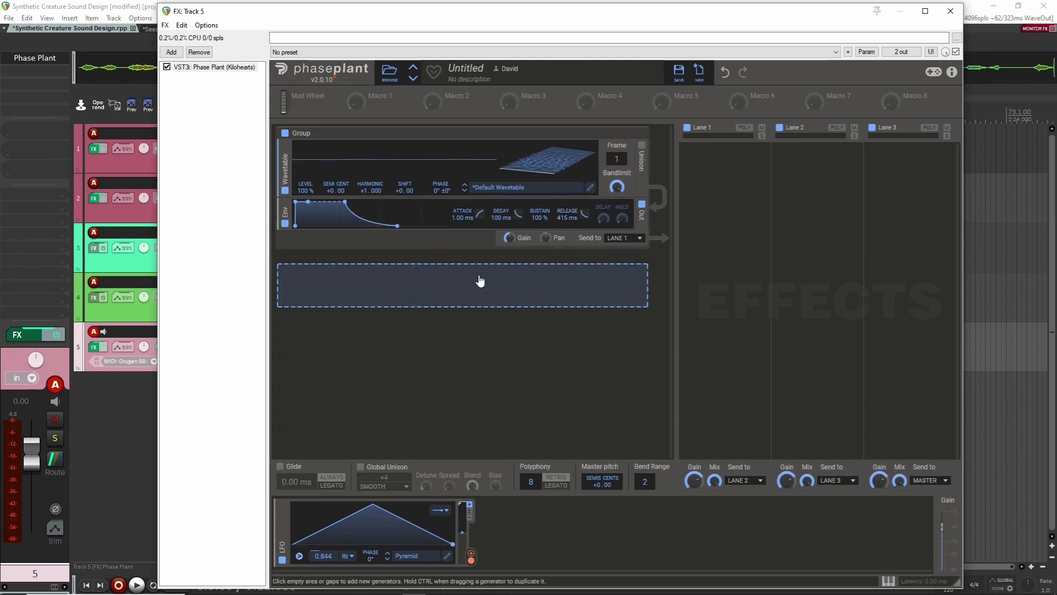
Step: Add a second Wavetable generator below the first group and turn off its envelope's output
left_click(457, 286)
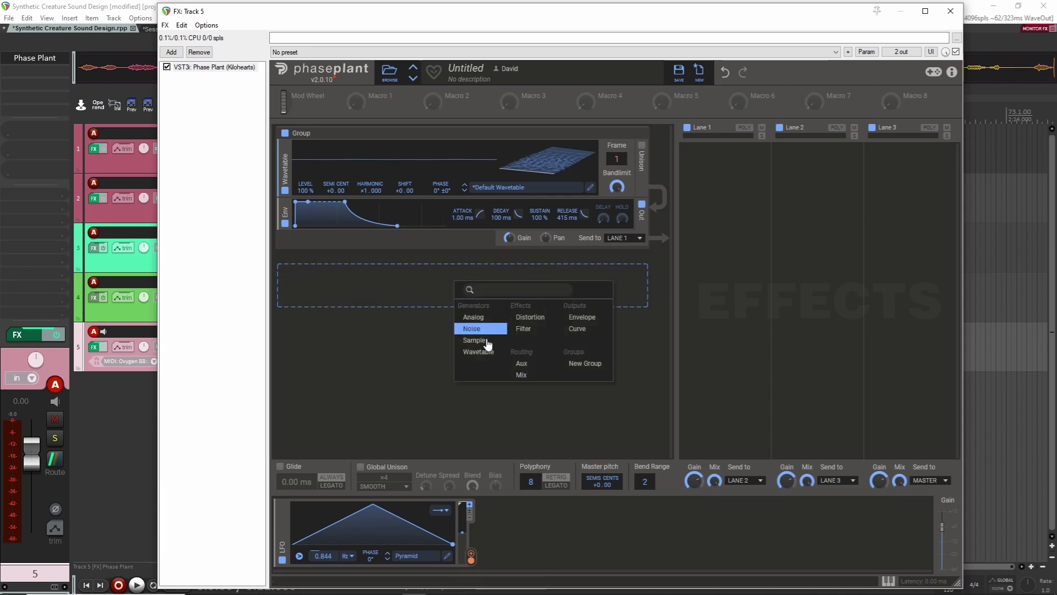
left_click(476, 349)
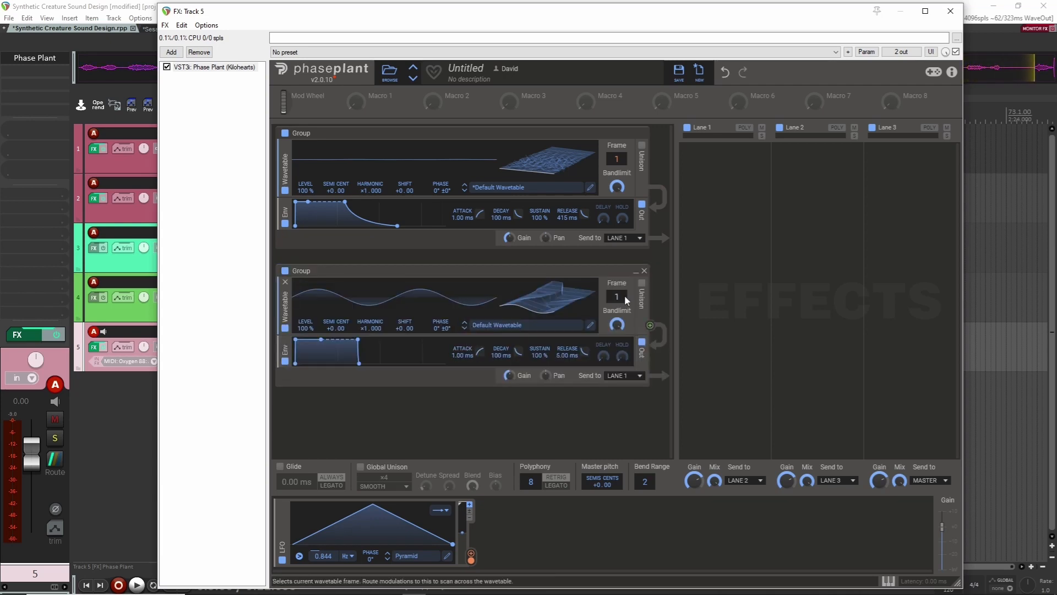
left_click(643, 344)
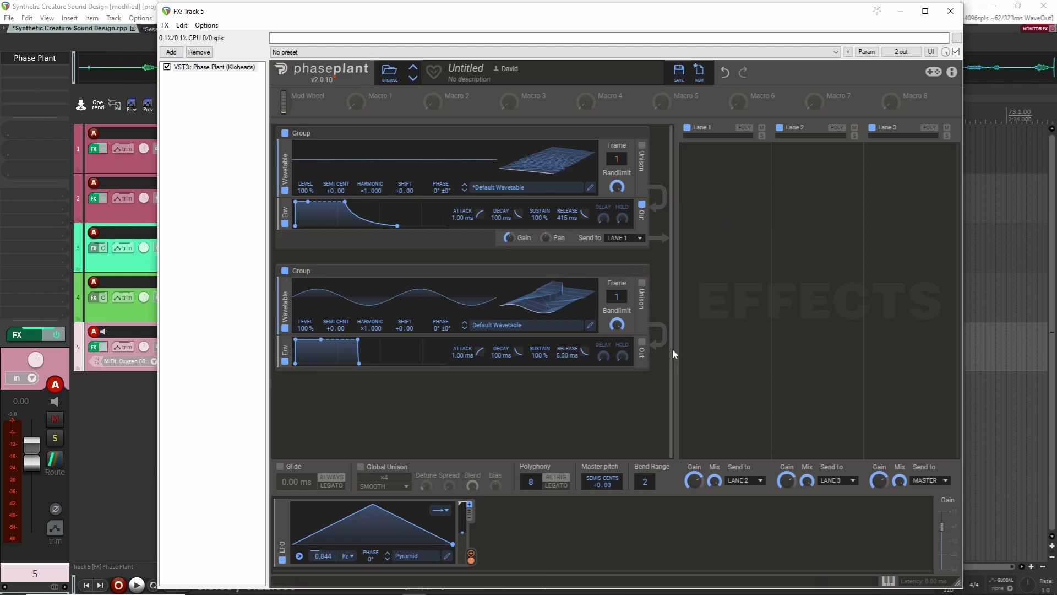
Step: Route the second group's envelope output to modulate the first wavetable's Phase
left_click_drag(650, 359, 649, 359)
left_click_drag(428, 184, 442, 201)
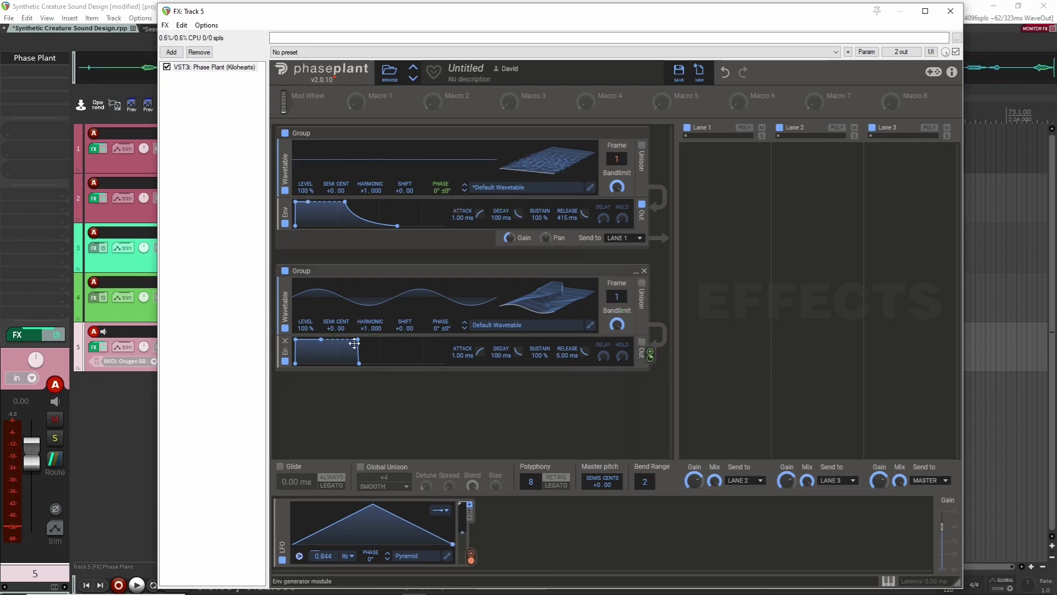
Step: Set the second wavetable's level to 0% and route the Mod Wheel to that level
left_click_drag(306, 326, 305, 391)
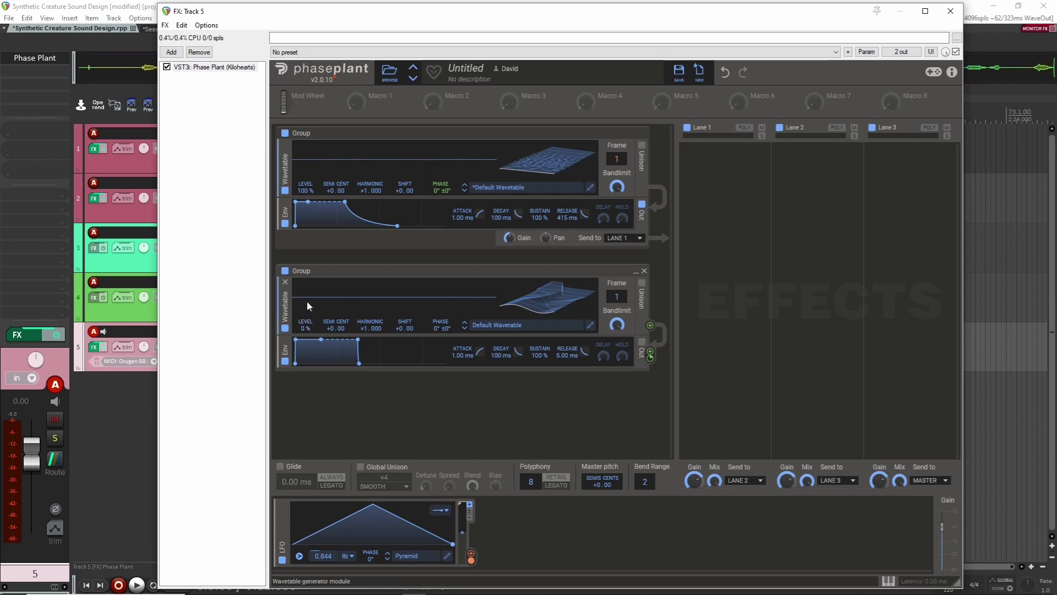
left_click_drag(292, 102, 307, 275)
mouse_move(306, 335)
left_mouse_down()
mouse_move(307, 324)
mouse_move(306, 334)
left_mouse_up()
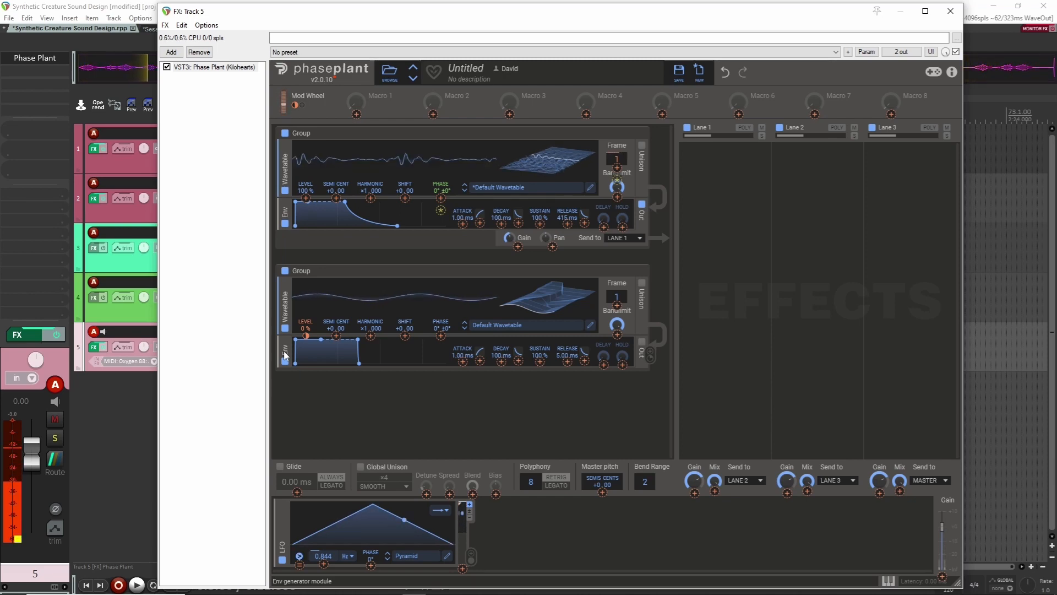
Step: Move the second wavetable's position to frame 106
left_click(534, 303)
left_click_drag(541, 299, 540, 277)
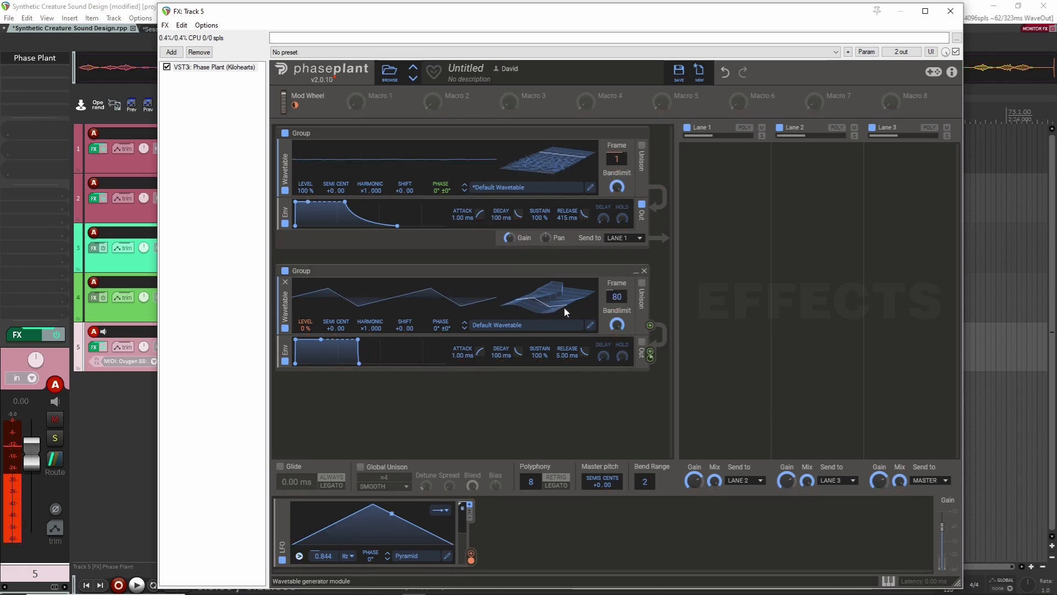
left_click_drag(547, 303, 547, 288)
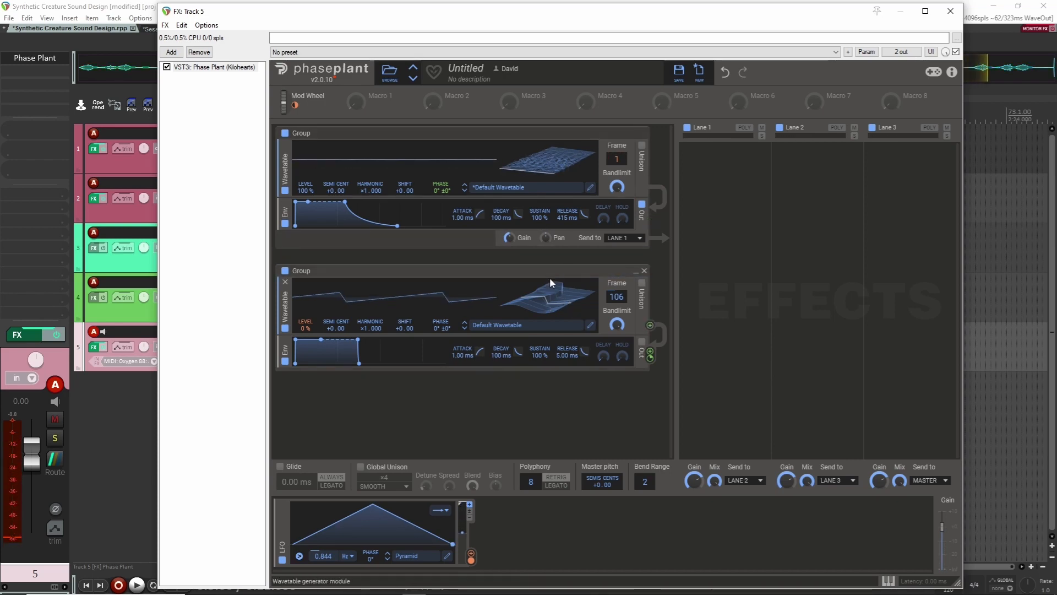
Step: Enable Synthetic unison with 6 voices on the first wavetable and lower its Blend
left_click(642, 144)
left_click(448, 205)
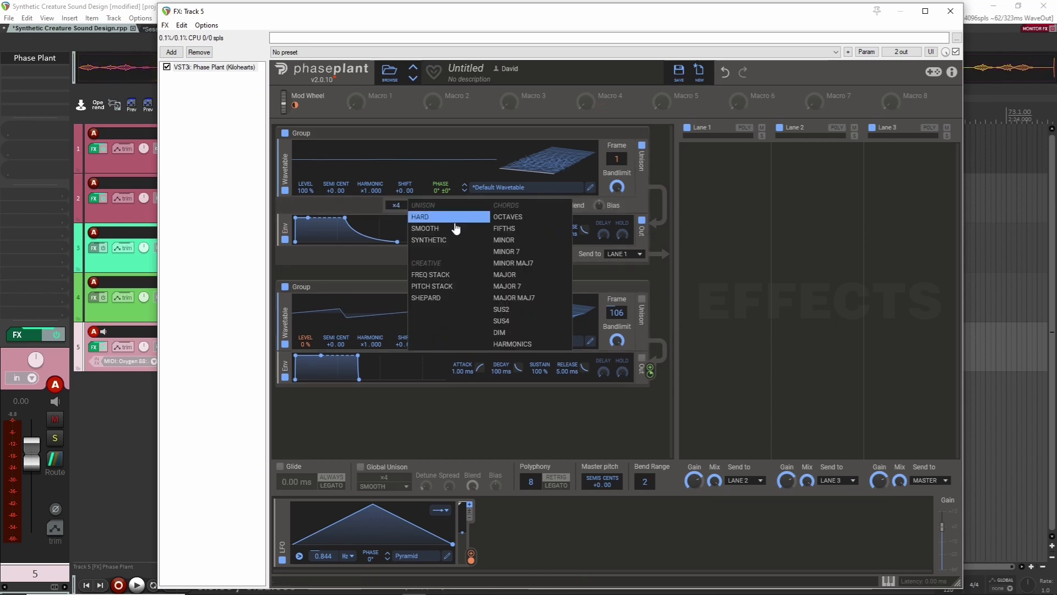
left_click(401, 218)
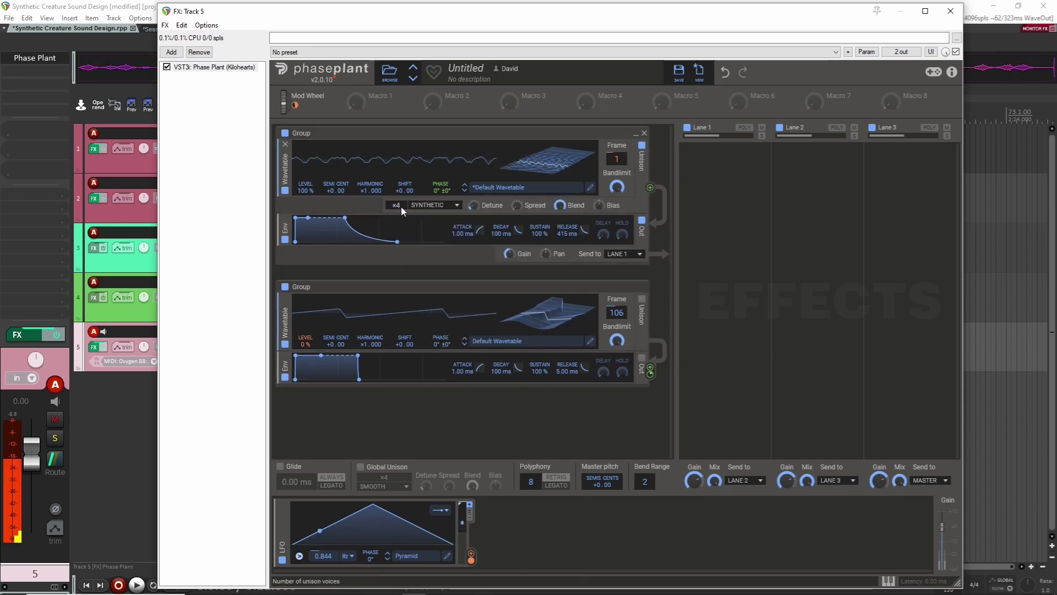
left_click_drag(400, 207, 400, 197)
left_click_drag(559, 205, 559, 236)
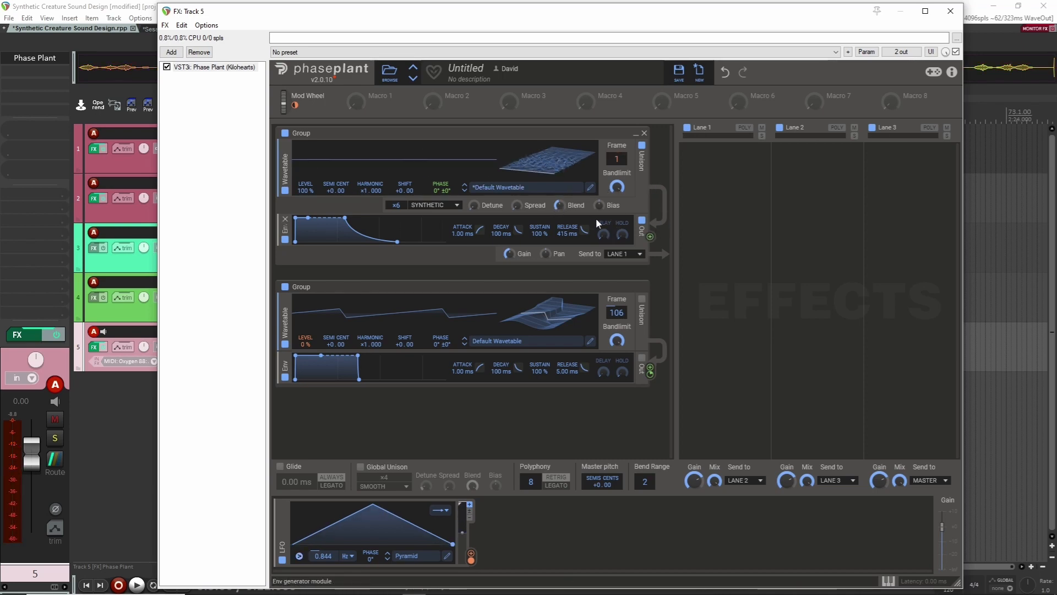
Step: Add a Distortion effect to Lane 1 and lower its mix to about 56%
left_click(738, 181)
left_click(712, 290)
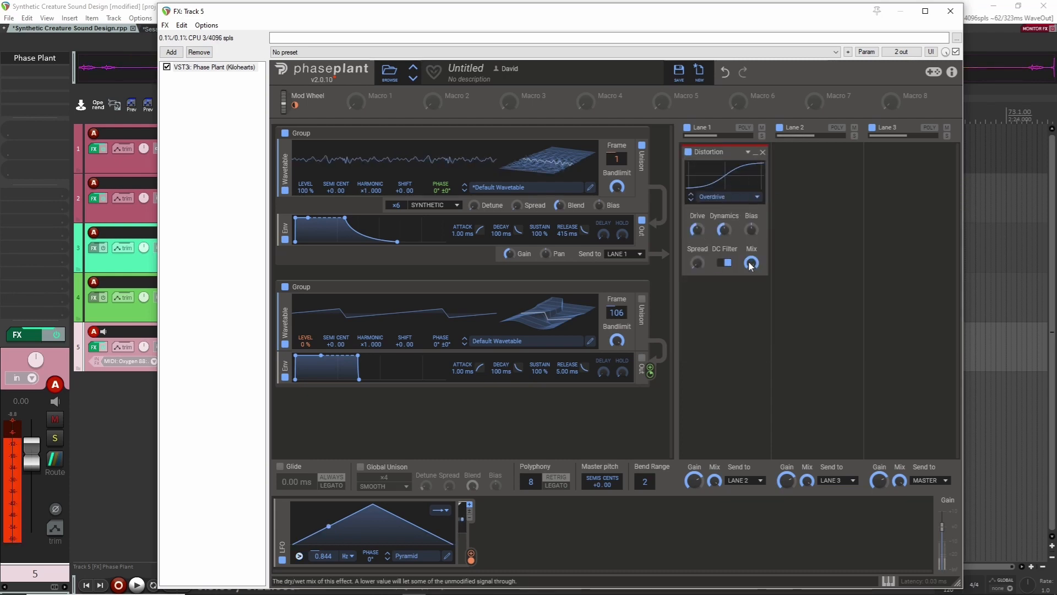
left_click_drag(751, 266, 751, 289)
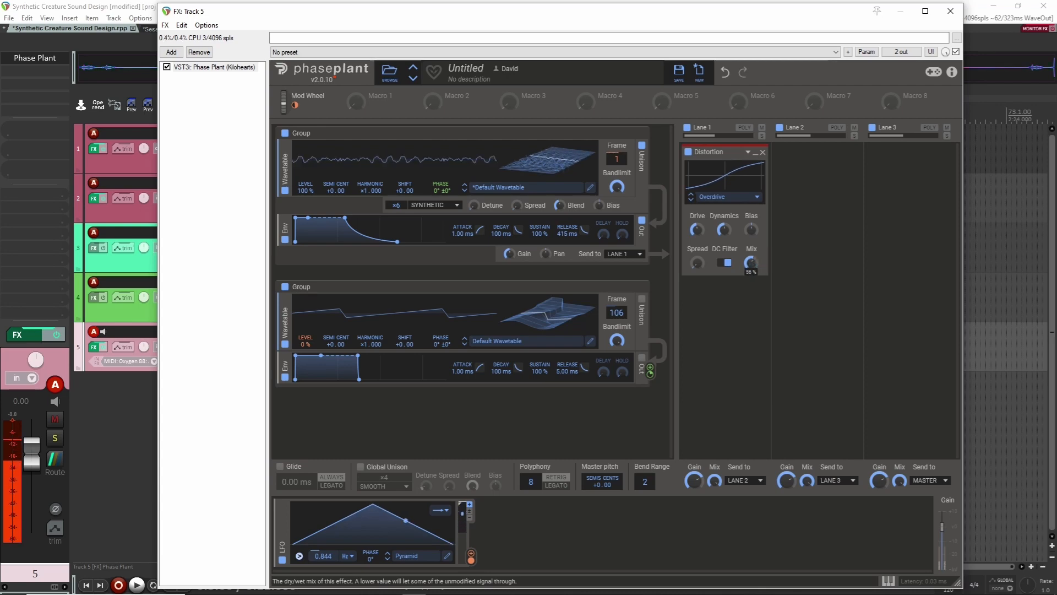
Step: Add Uberloud after Phase Plant in track 5's effect chain and switch it to 3-Band mode
left_click_drag(332, 17, 432, 32)
left_click(212, 361)
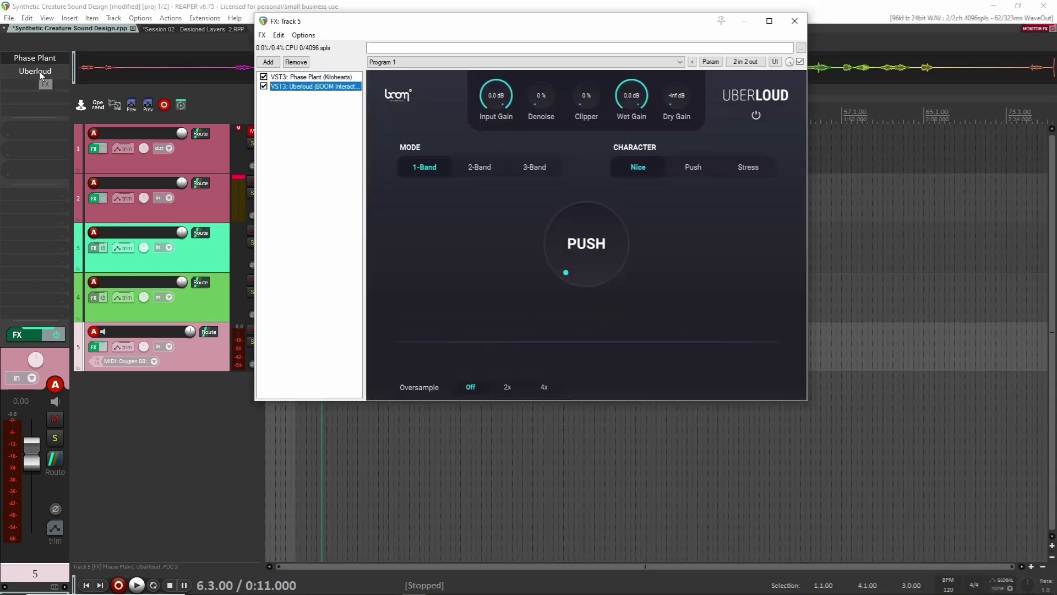
left_click(536, 167)
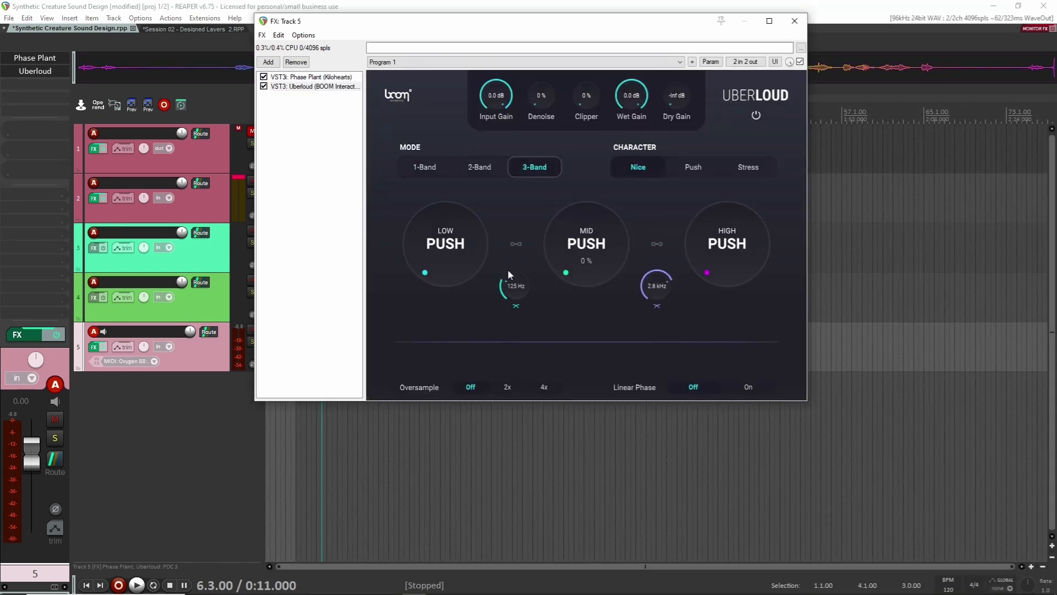
Step: Set Uberloud's crossovers to 98 Hz and 944 Hz and raise the Mid band's Push to 27%
left_click_drag(572, 267, 583, 252)
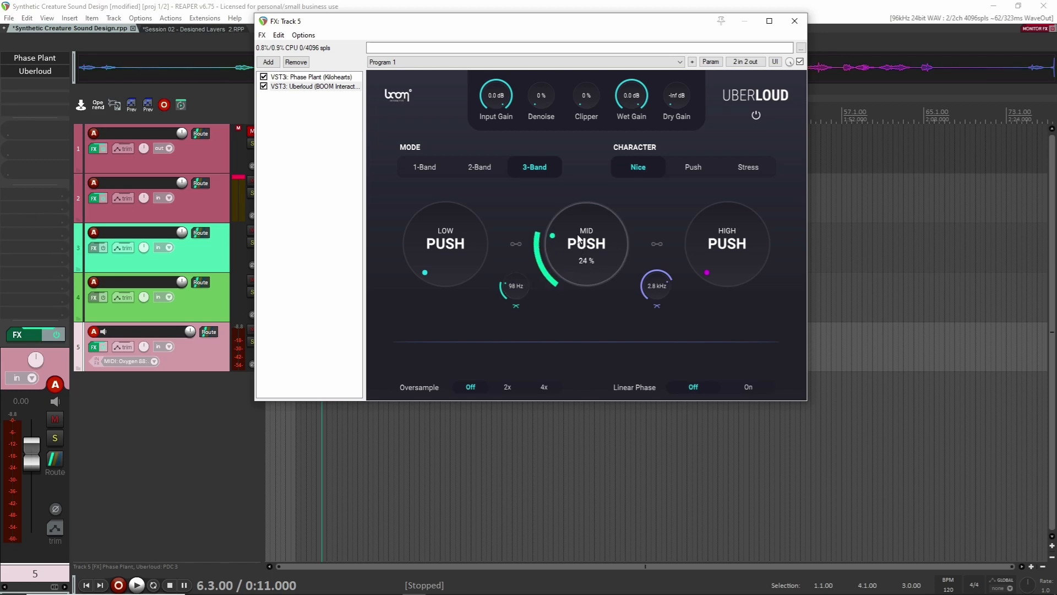
left_click_drag(664, 288, 659, 302)
left_click_drag(655, 289, 650, 312)
mouse_move(585, 267)
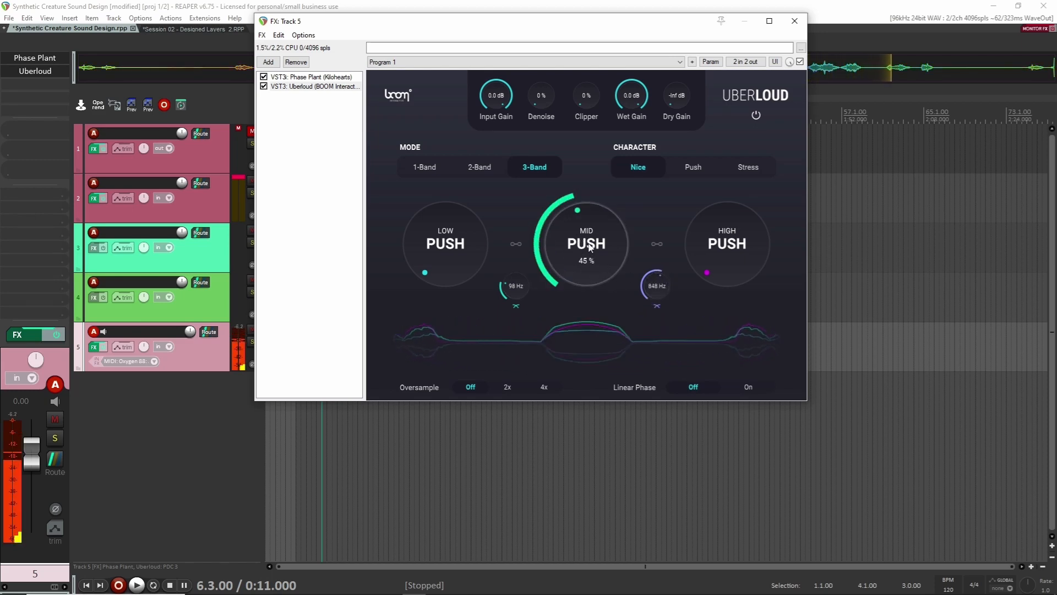
left_click_drag(584, 272, 588, 267)
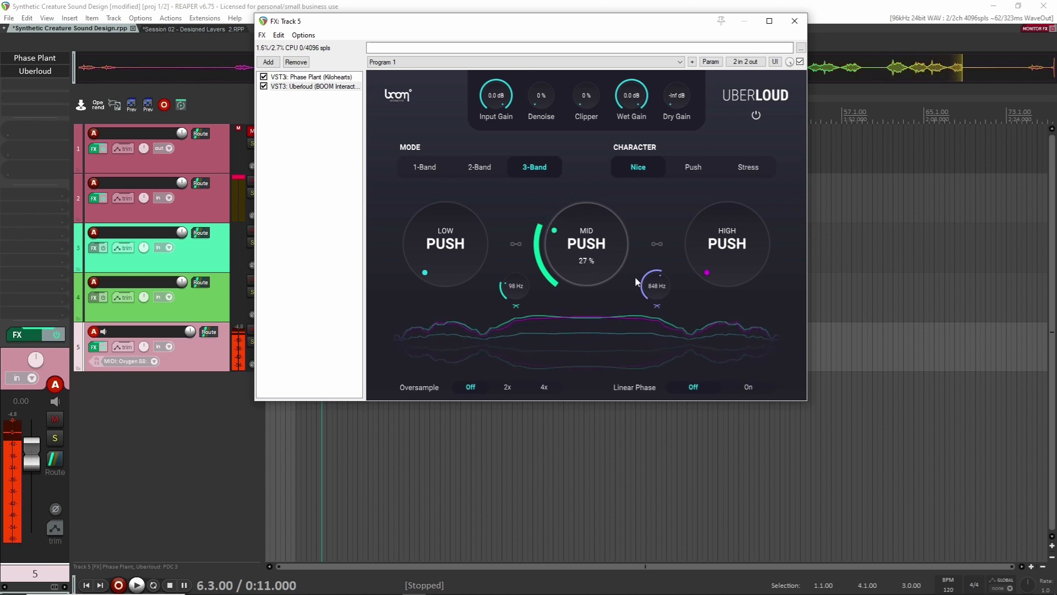
left_click_drag(650, 285, 592, 257)
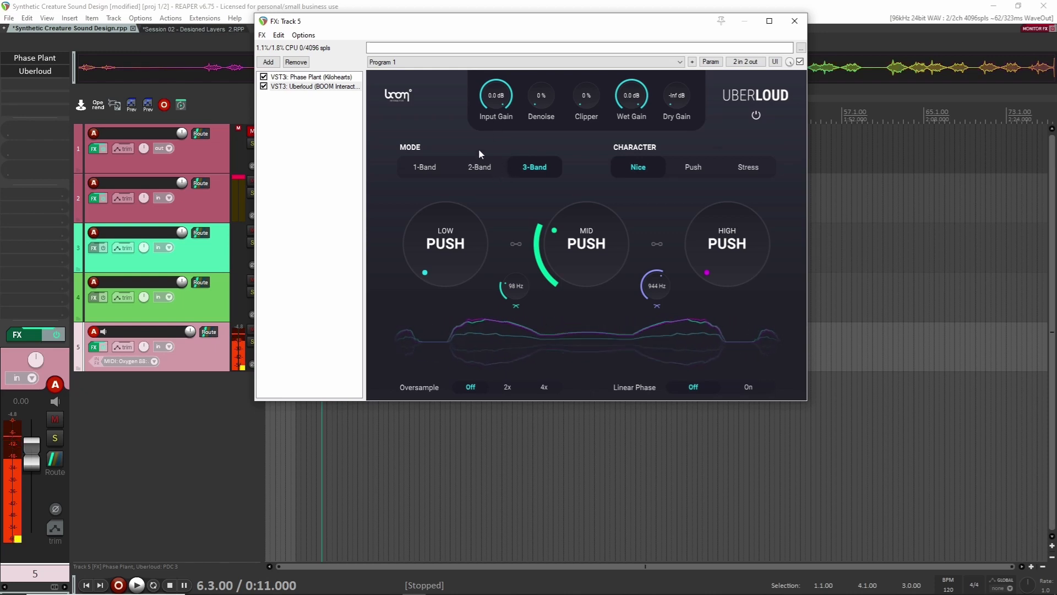
Step: Add a second Uberloud to track 5, try its 3-Band mode, and settle on 1-Band with Push at about 15%
left_click(269, 62)
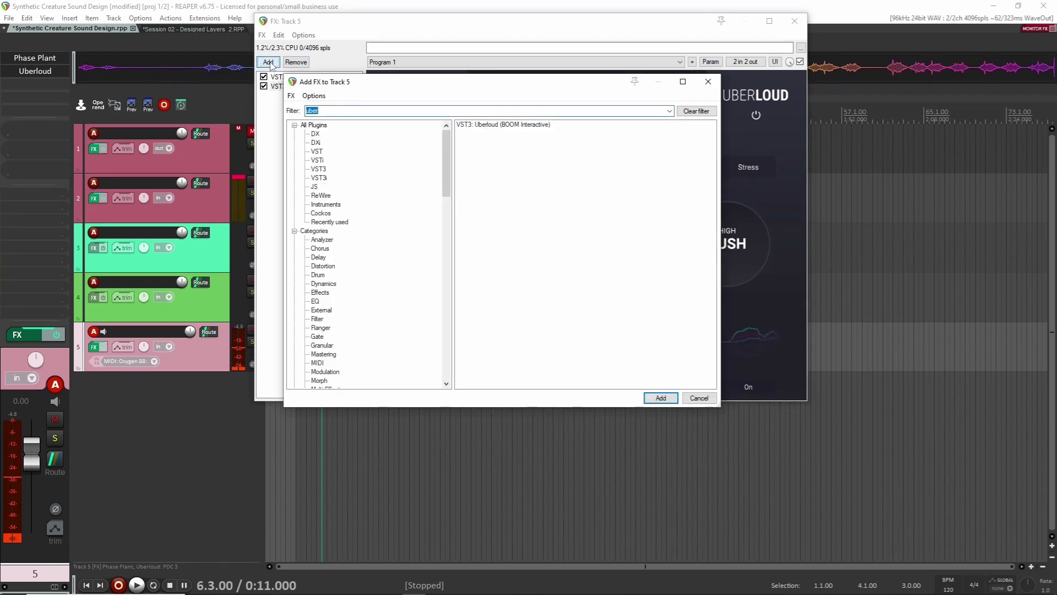
key("Return")
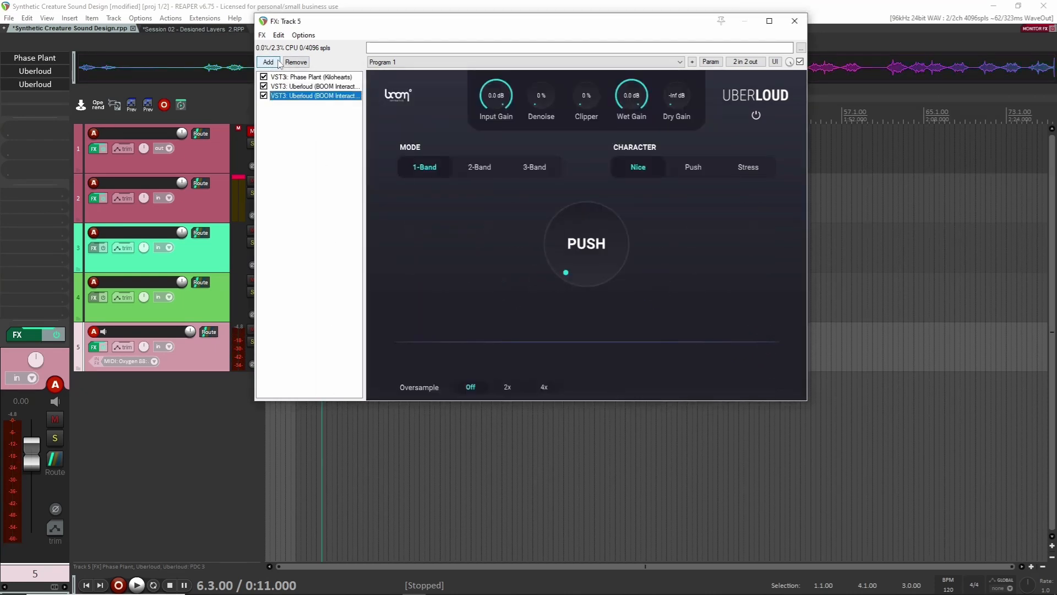
mouse_move(571, 238)
left_mouse_down()
mouse_move(568, 210)
mouse_move(568, 223)
left_mouse_up()
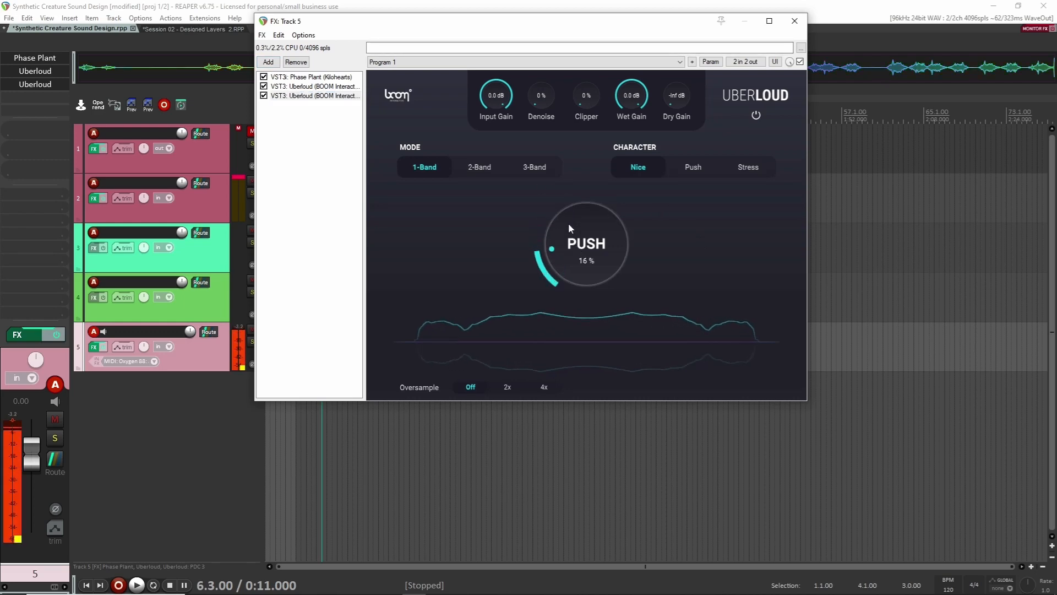
left_click(537, 167)
mouse_move(726, 257)
left_mouse_down()
mouse_move(718, 213)
mouse_move(719, 242)
left_mouse_up()
left_click(435, 174)
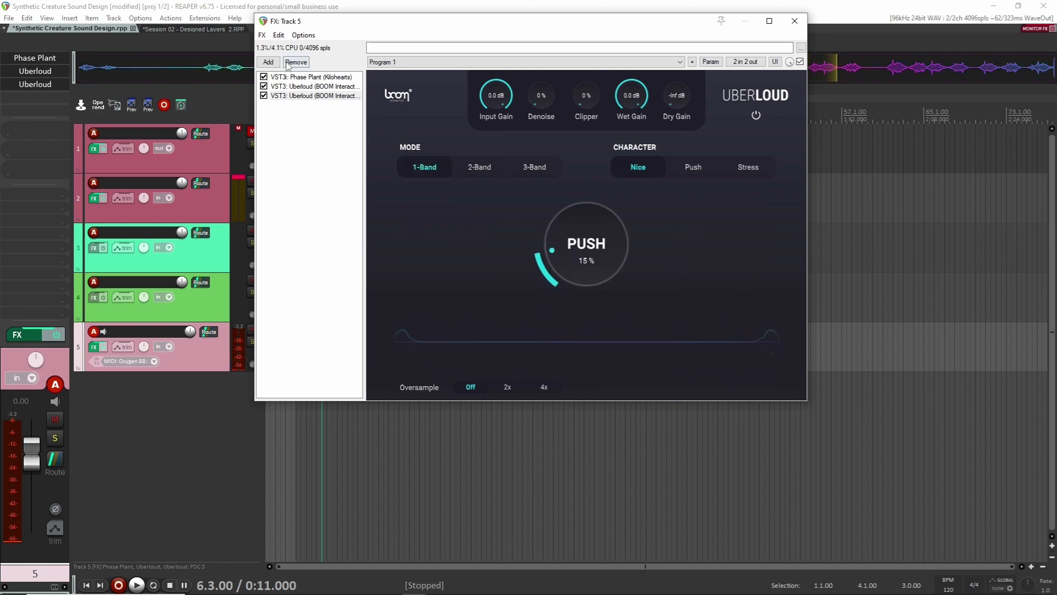
Step: Add the OTT compressor after the two Uberlouds, set its Depth to 54%, and close the effect chain
left_click(268, 62)
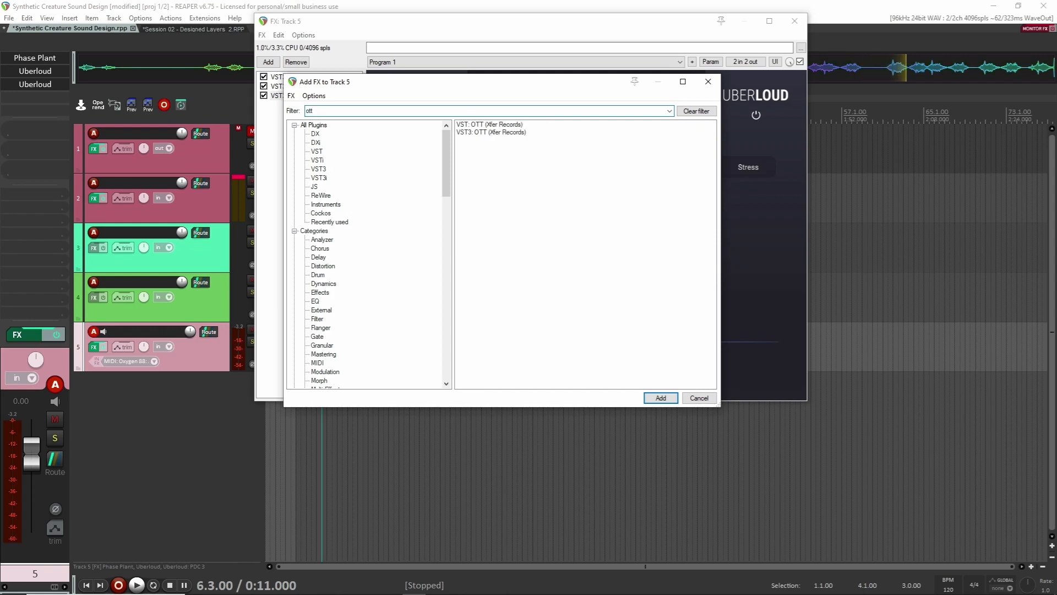
key("Return")
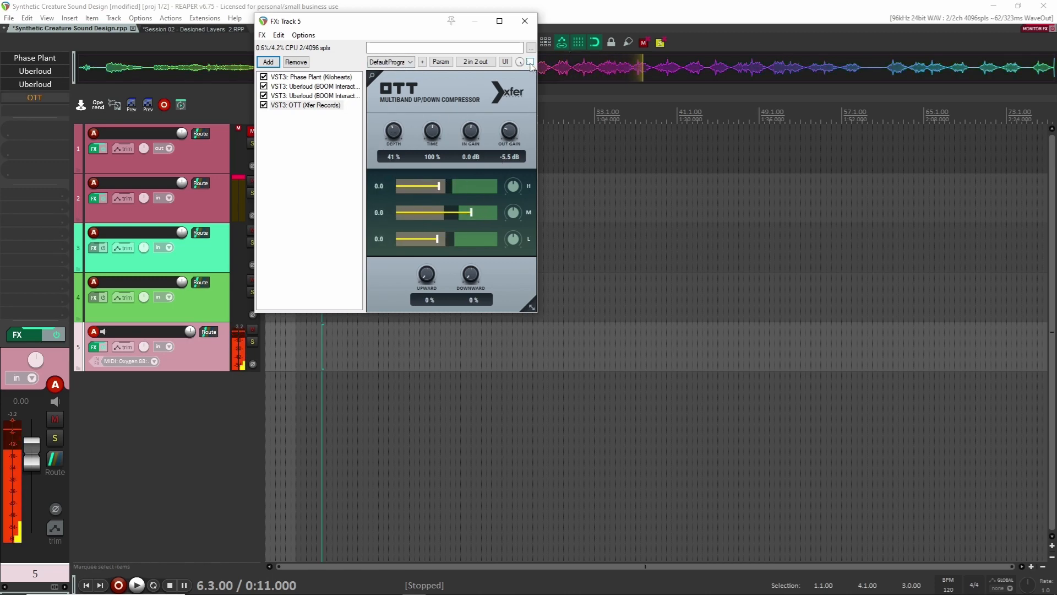
left_click_drag(403, 134, 404, 125)
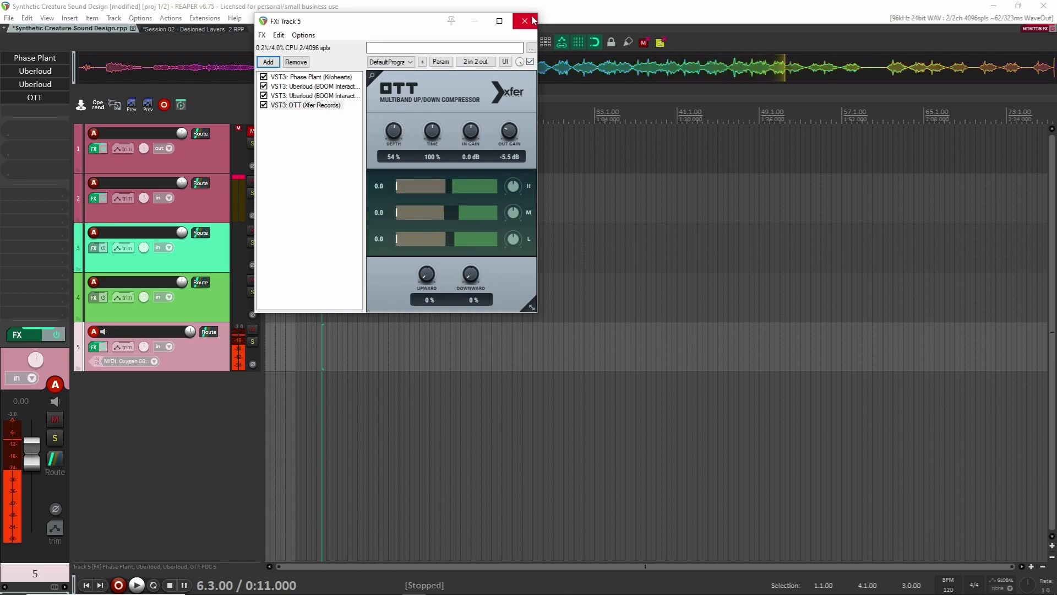
left_click(528, 21)
Step: In Phase Plant, set the second group's envelope Release to 544 ms and move the shriek wavetable group below it
left_click(35, 57)
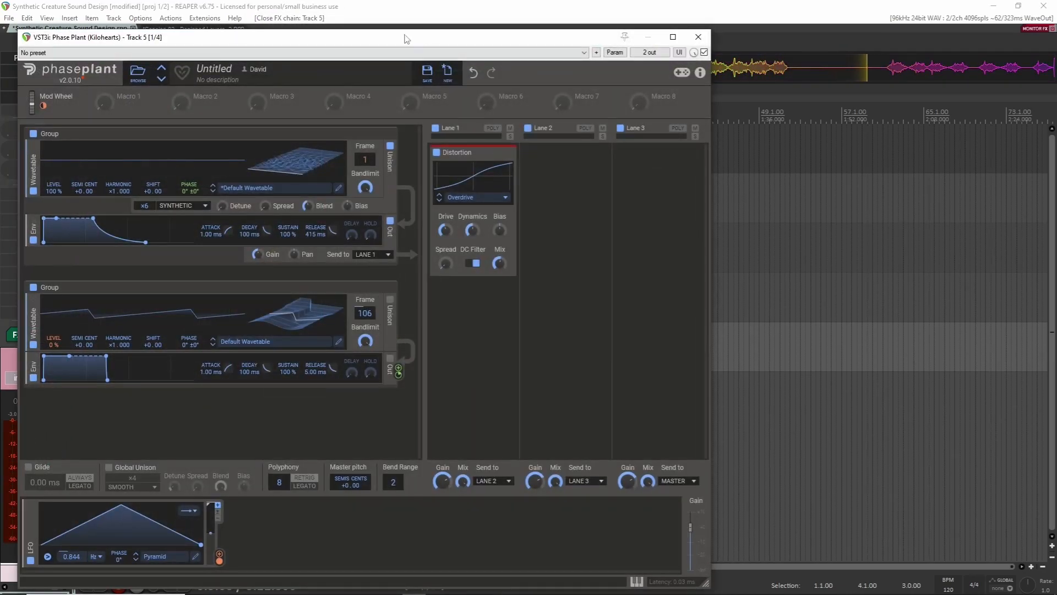
left_click_drag(404, 36, 652, 19)
left_click_drag(563, 354, 563, 325)
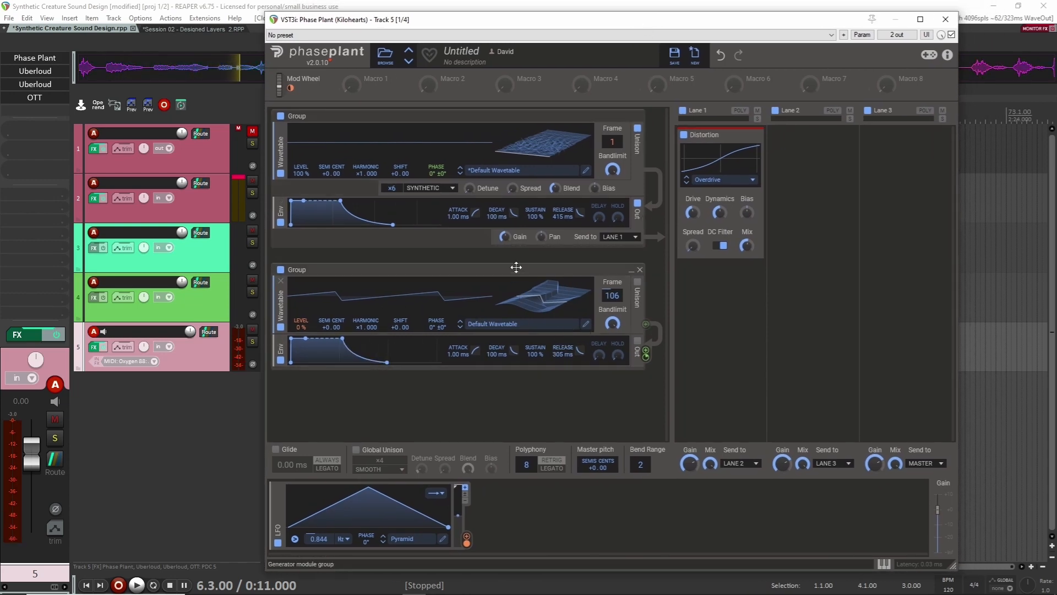
left_click_drag(580, 350, 580, 331)
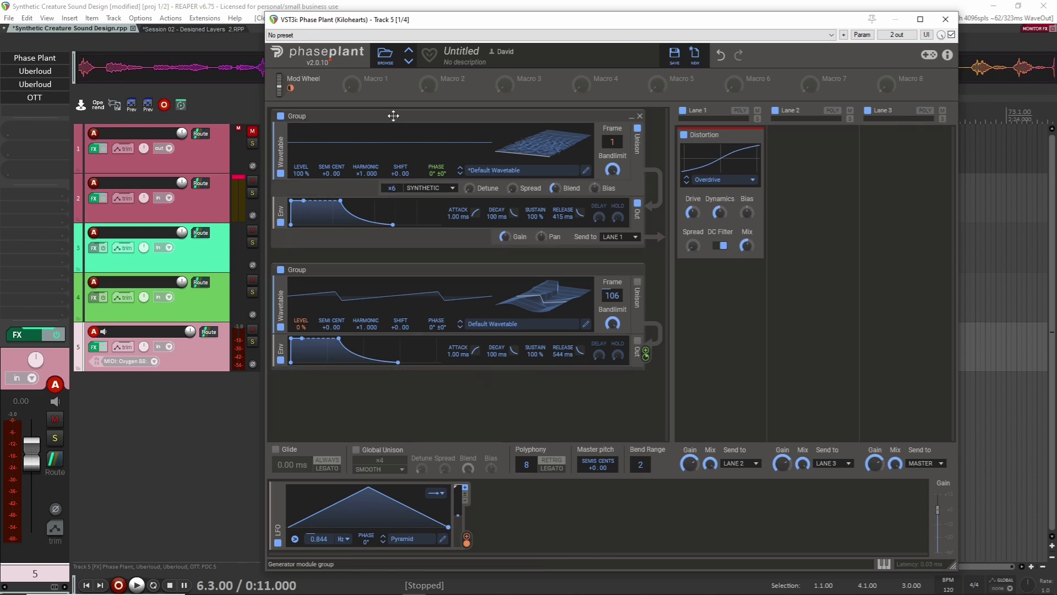
left_click_drag(393, 115, 446, 370)
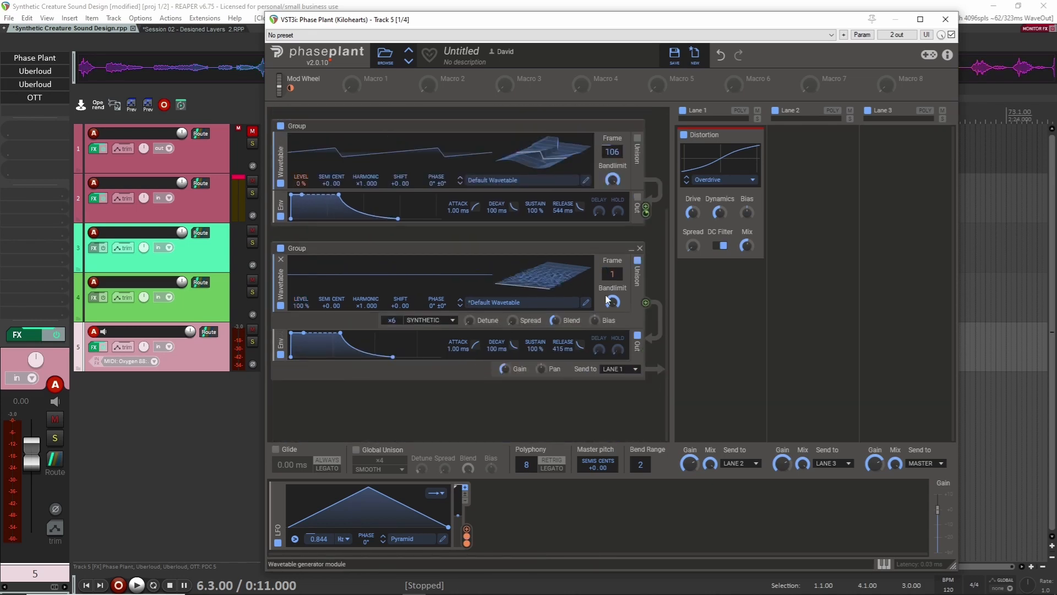
Step: Try a wavetable created from SFX_SyntheticCreatures_RAW_Shriek009.wav in the lower group, with the source trimmed to about 2–80%
left_click(586, 303)
left_click(197, 101)
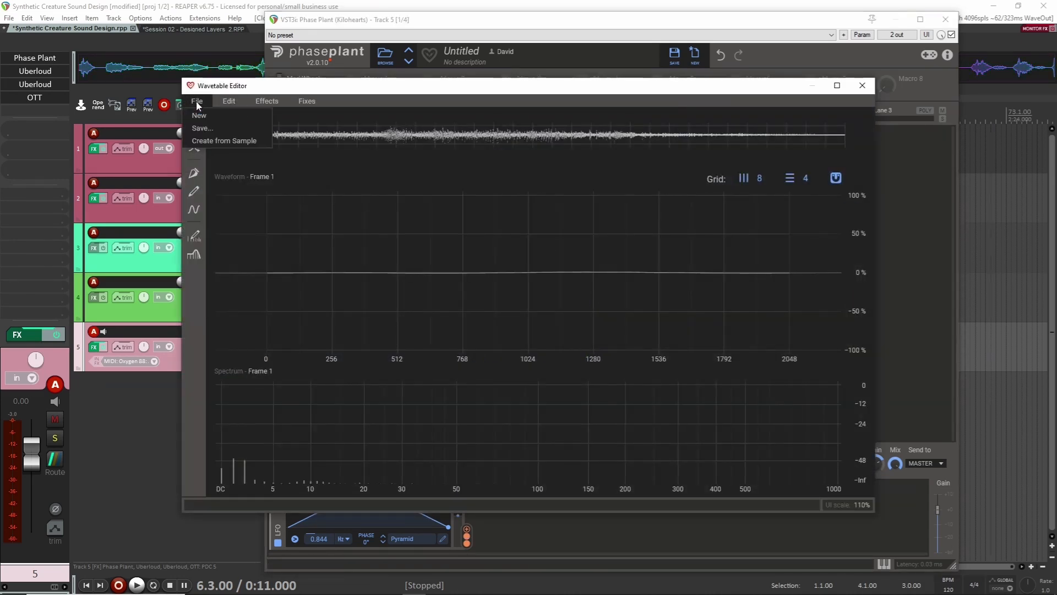
left_click(231, 141)
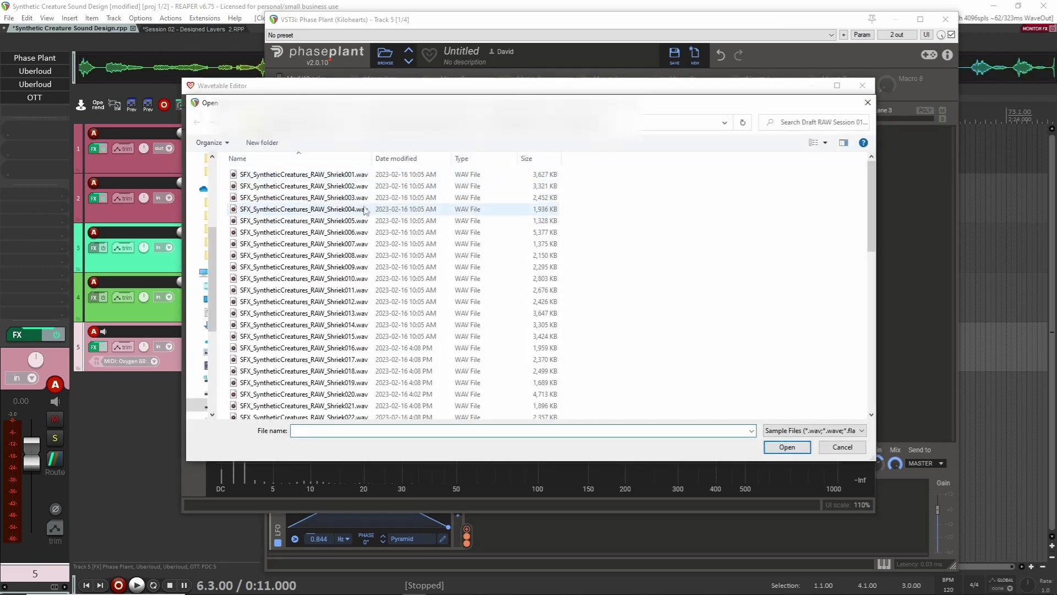
double_click(418, 267)
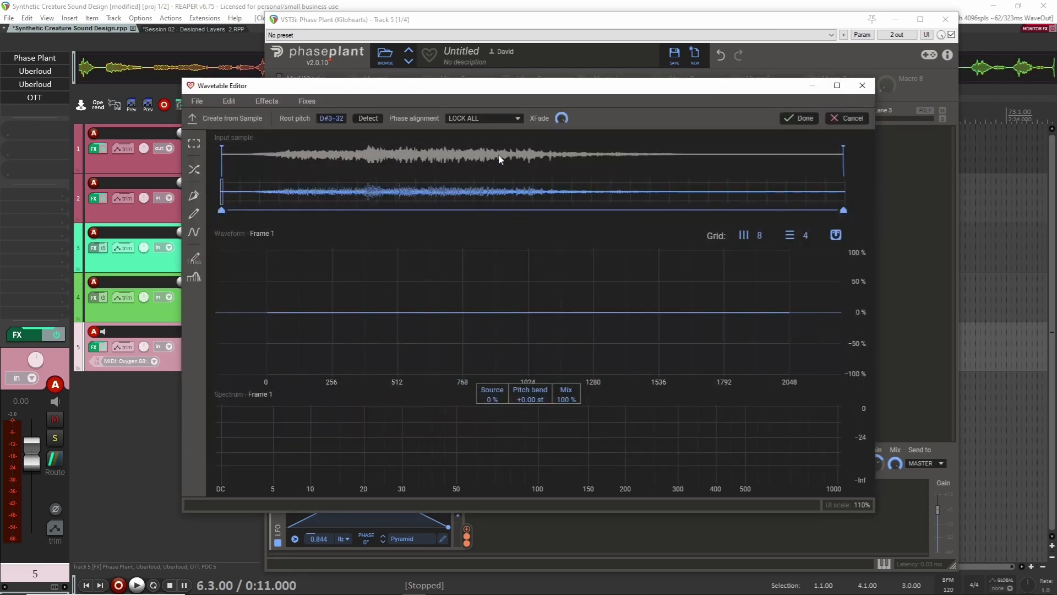
left_click_drag(223, 158, 236, 158)
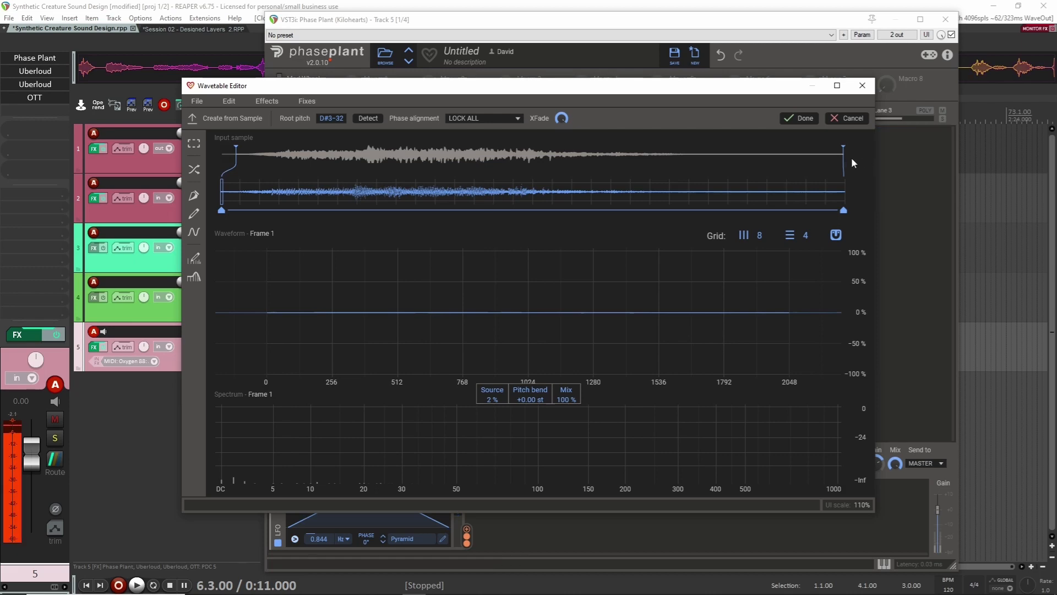
left_click_drag(843, 158, 716, 159)
left_click_drag(633, 87, 1032, 80)
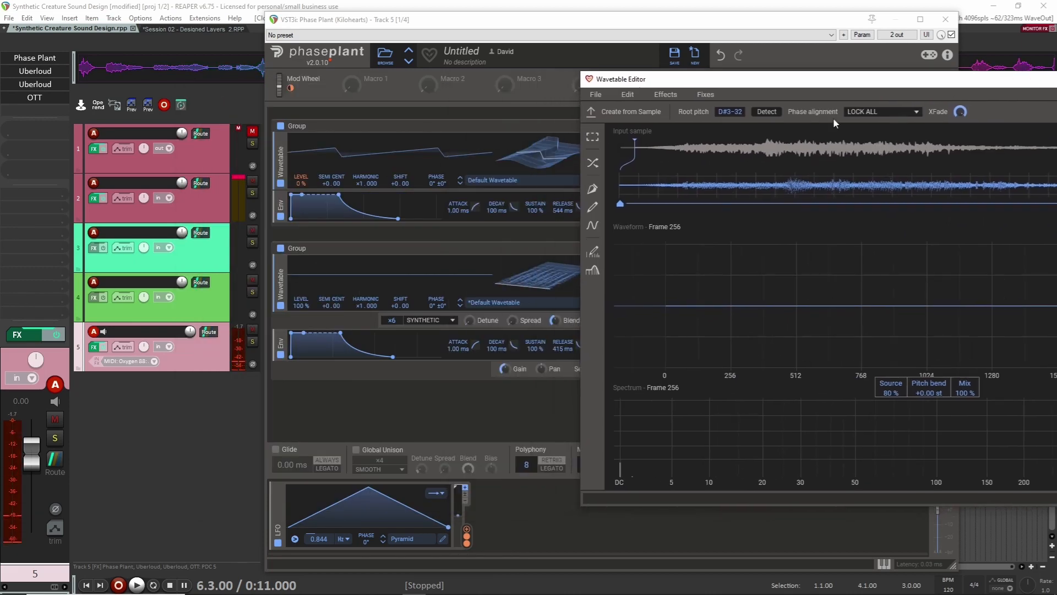
scroll(376, 267, "up", 3)
left_click(281, 114)
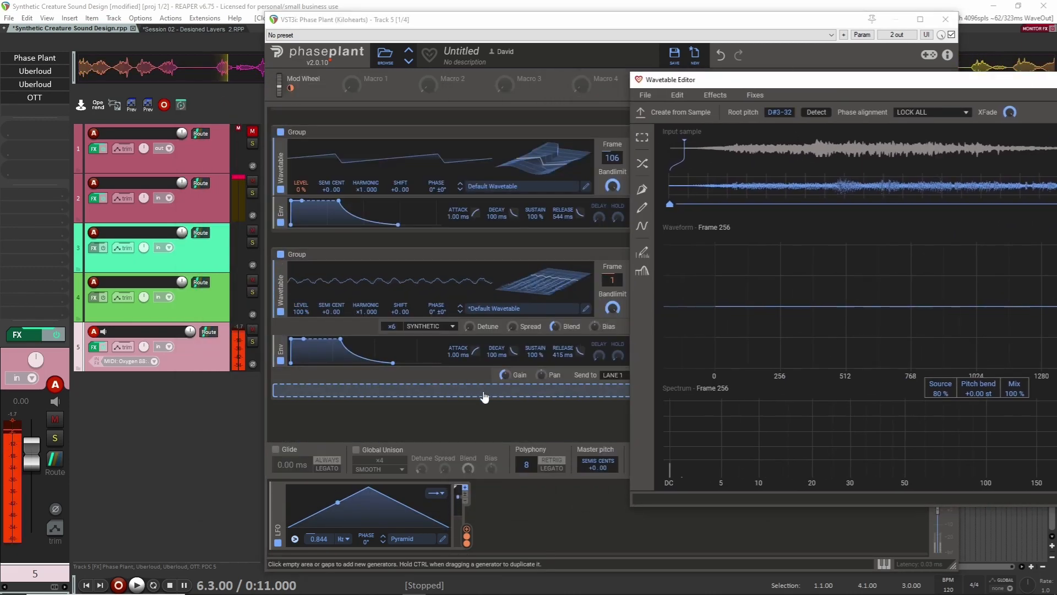
left_click_drag(641, 80, 426, 76)
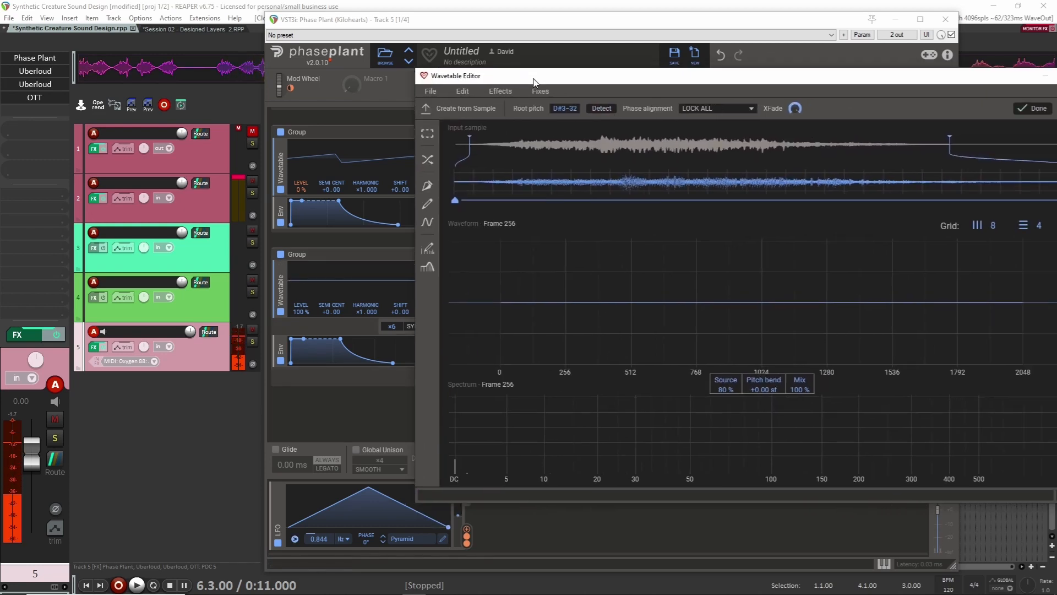
Step: Create the lower group's wavetable from SFX_SyntheticCreatures_RAW_Shriek011.wav, with root pitch C#3-03 and the quiet ends of the sample trimmed off
left_click(422, 91)
left_click(441, 129)
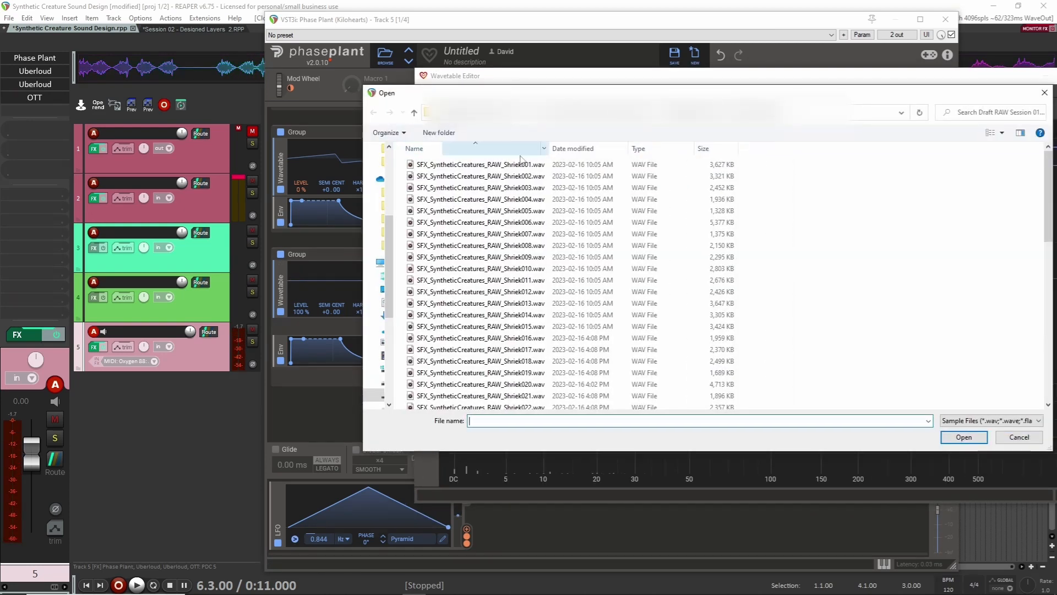
double_click(512, 279)
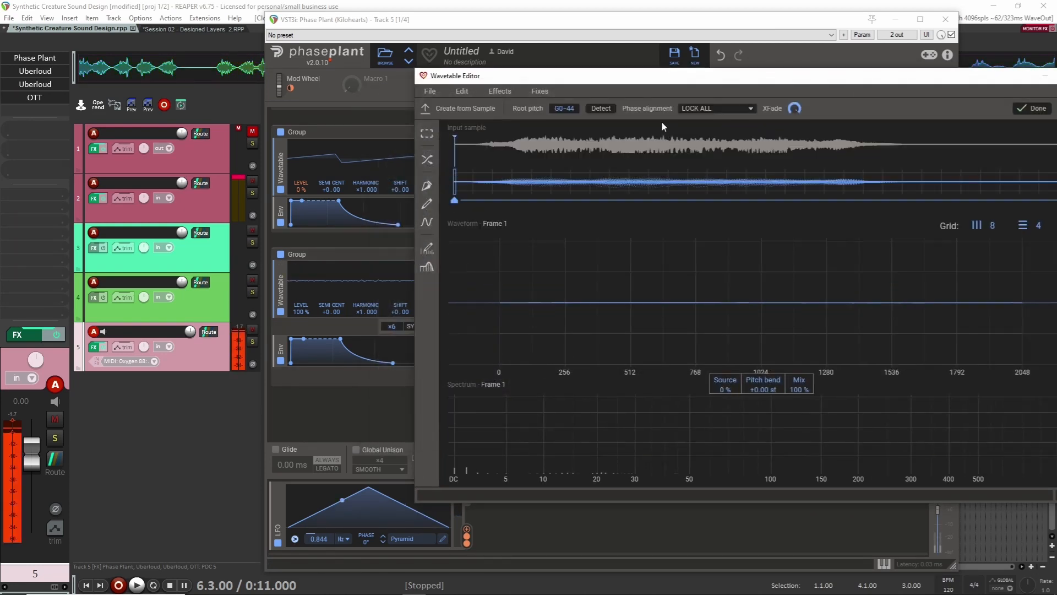
left_click_drag(714, 83, 519, 107)
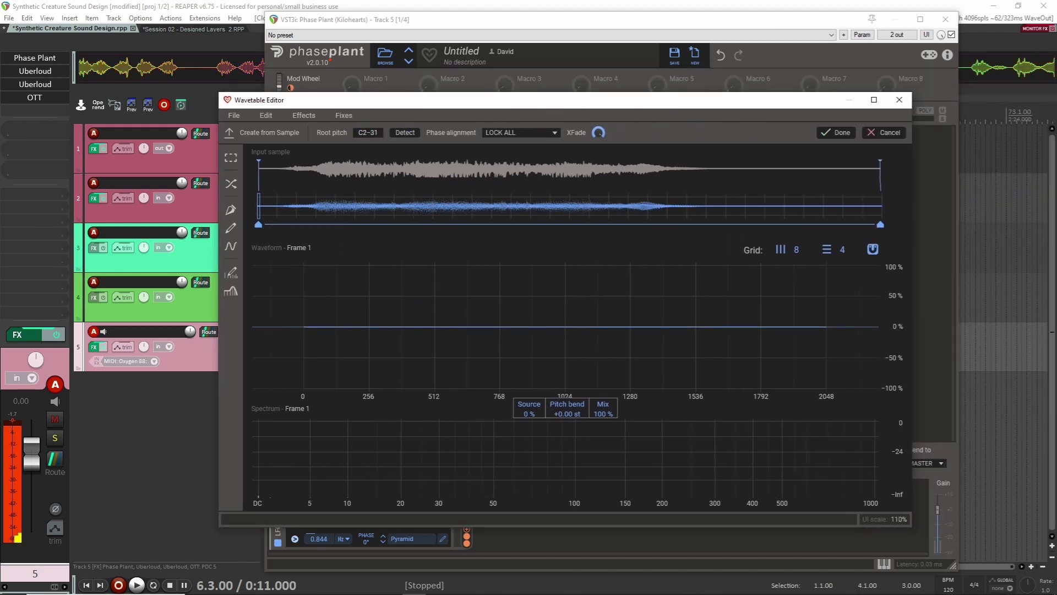
left_click_drag(368, 132, 368, 123)
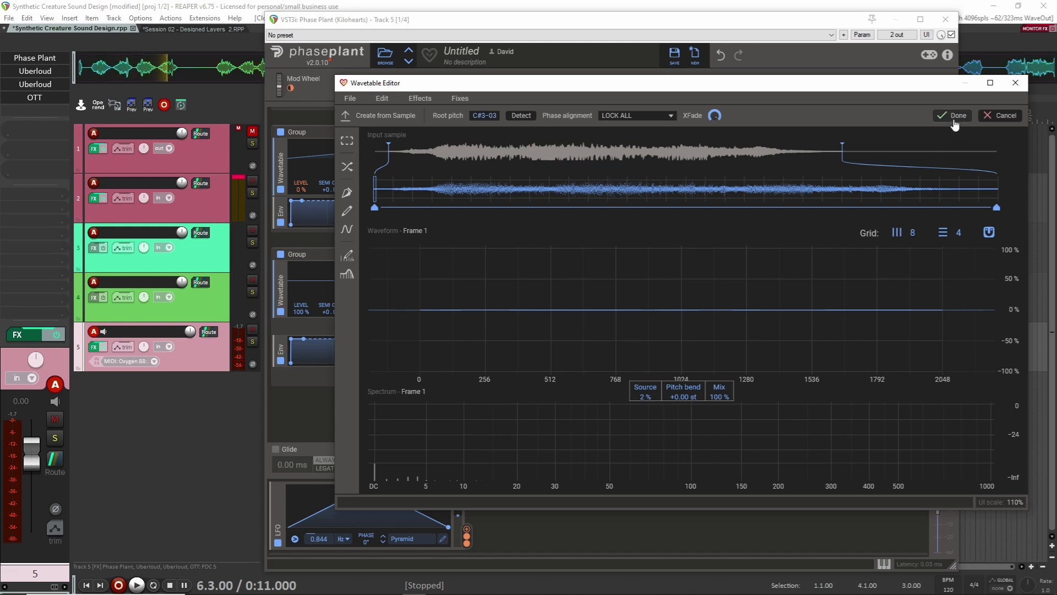
Step: Try the different phase alignment modes, choose CORRELATE, then apply the new wavetable and close its editor
left_click(665, 115)
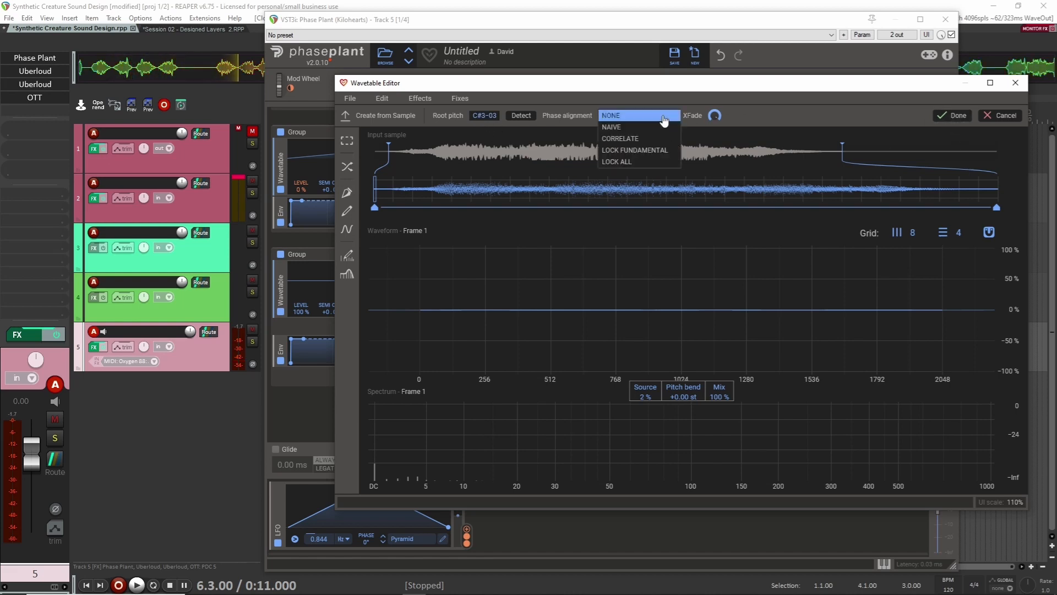
left_click(654, 123)
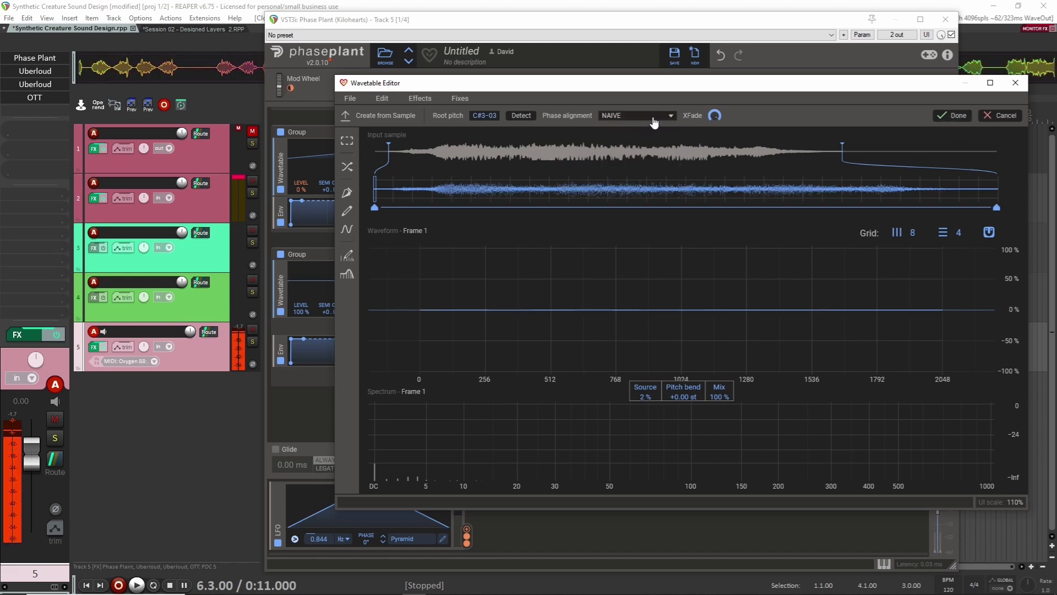
left_click(654, 122)
left_click(644, 121)
left_click(645, 121)
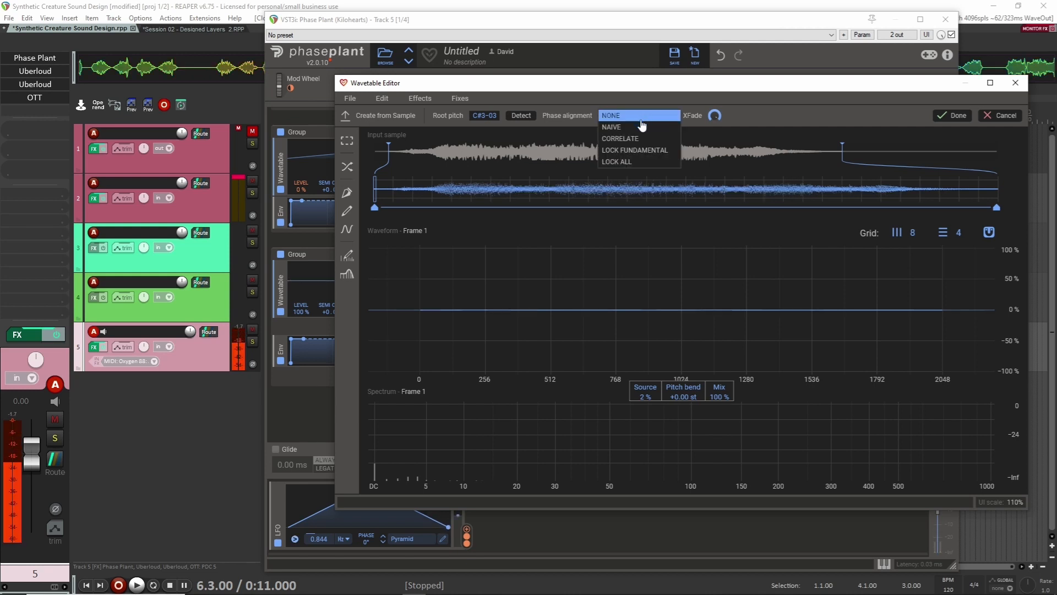
left_click(634, 121)
left_click(634, 120)
left_click(641, 136)
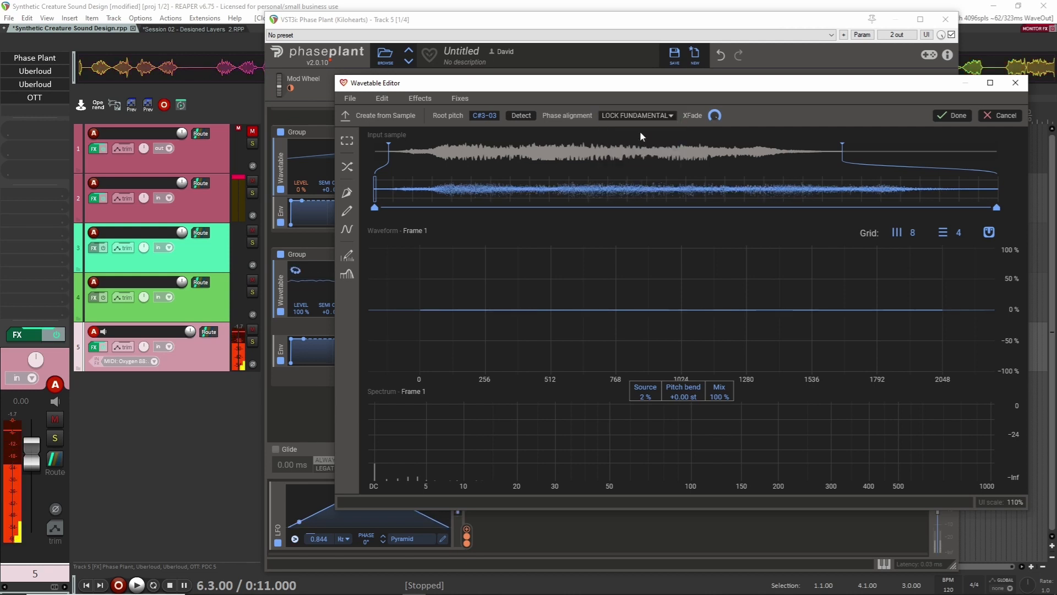
left_click(640, 122)
left_click(639, 131)
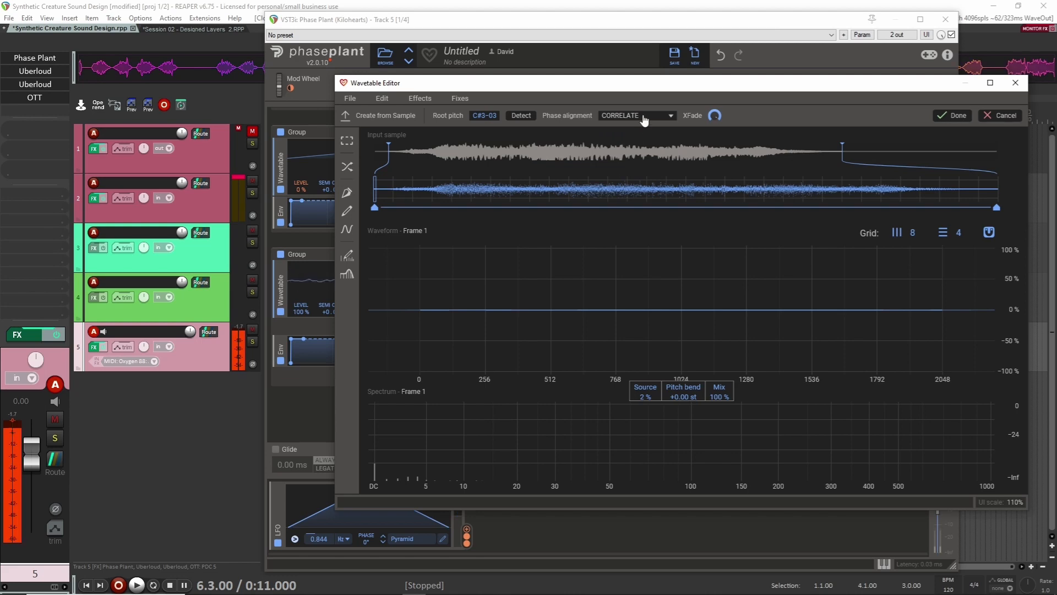
left_click(959, 116)
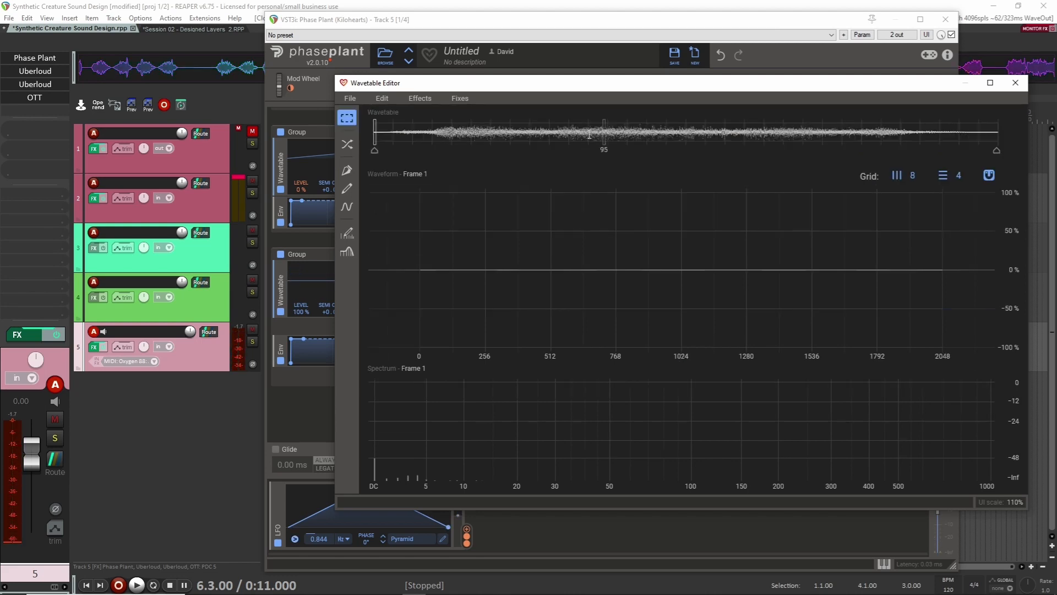
left_click(1013, 86)
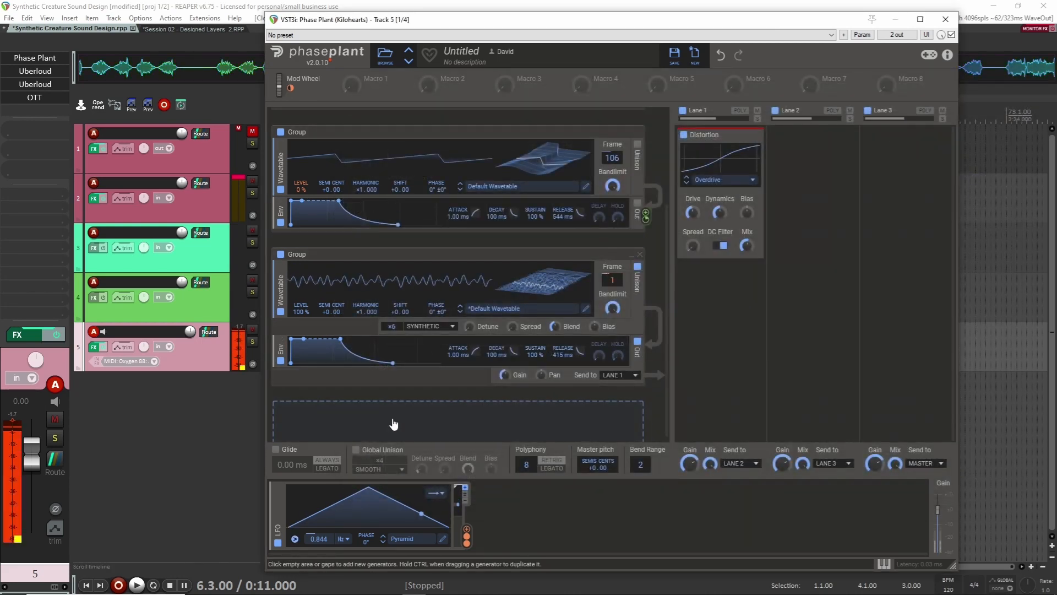
Step: Set the upper group's modulation amount on the lower wavetable's Phase to -21.5%
left_click_drag(646, 217, 635, 169)
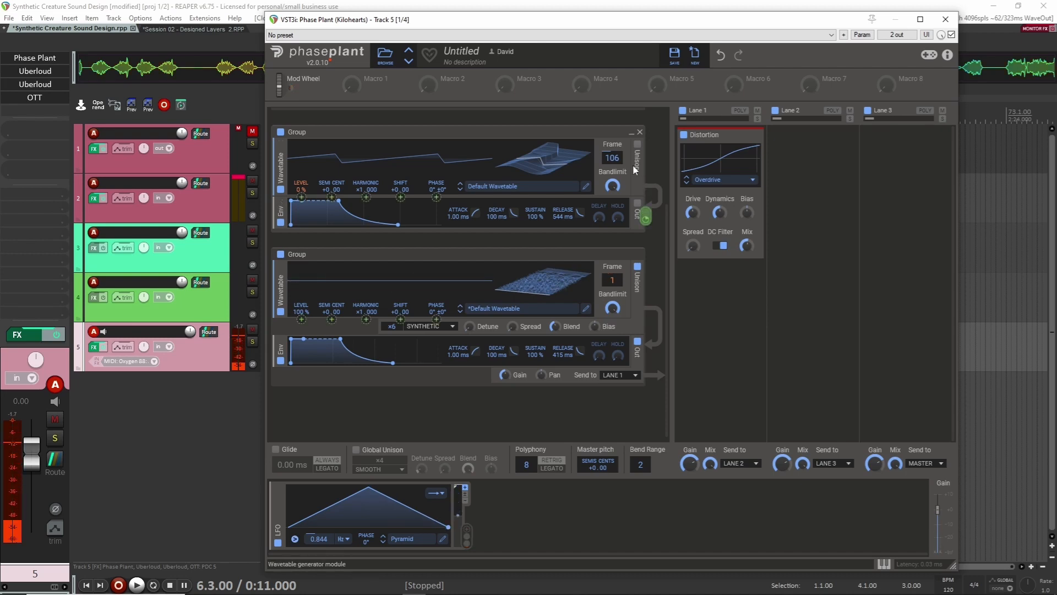
left_click_drag(436, 319, 437, 342)
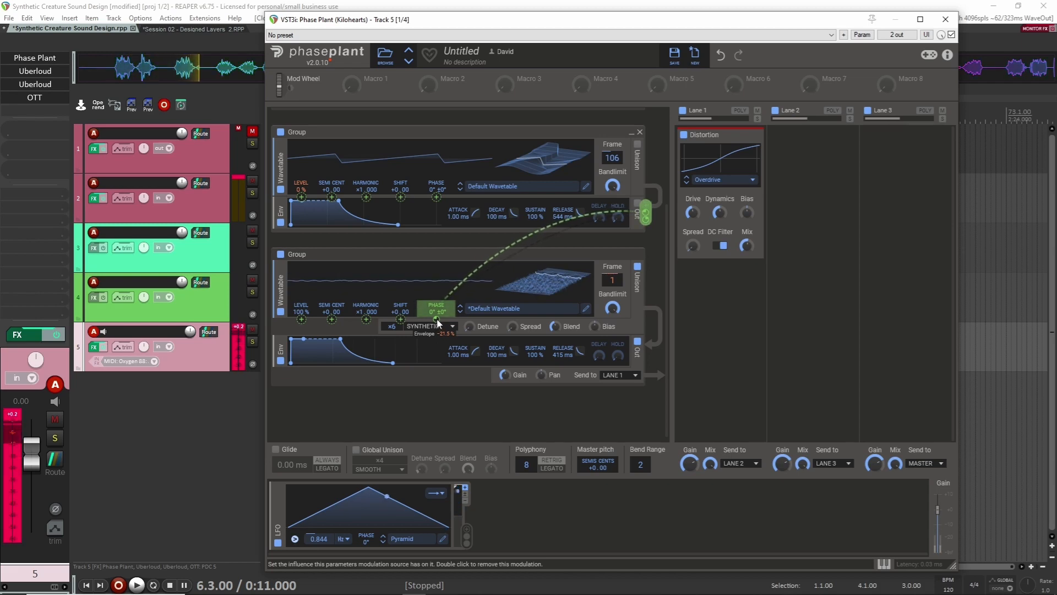
Step: Re-enable the bypassed first wavetable group so it plays together with the other two groups
scroll(398, 375, "up", 3)
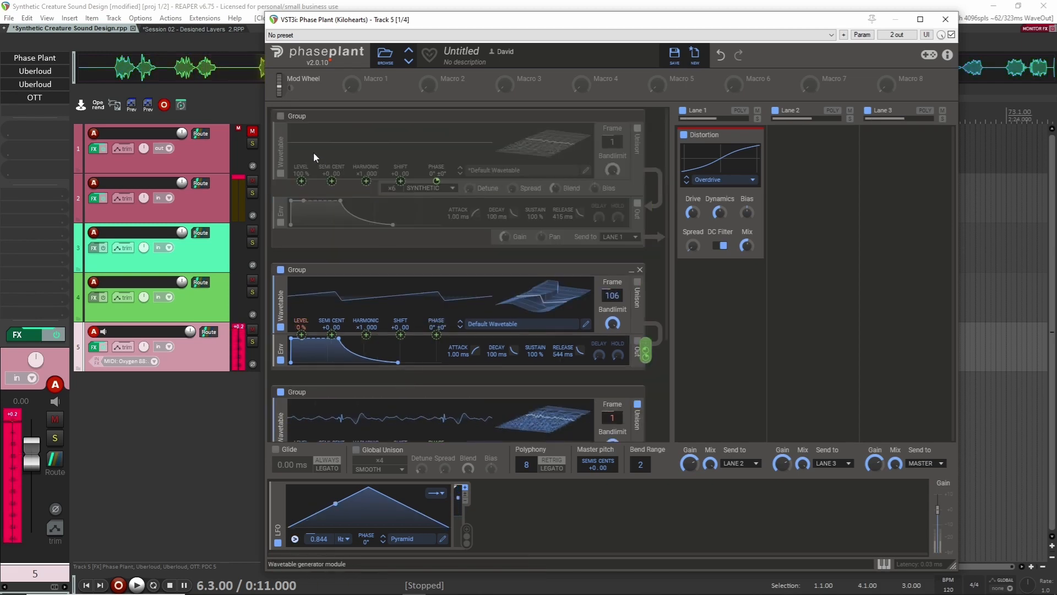
scroll(352, 231, "down", 2)
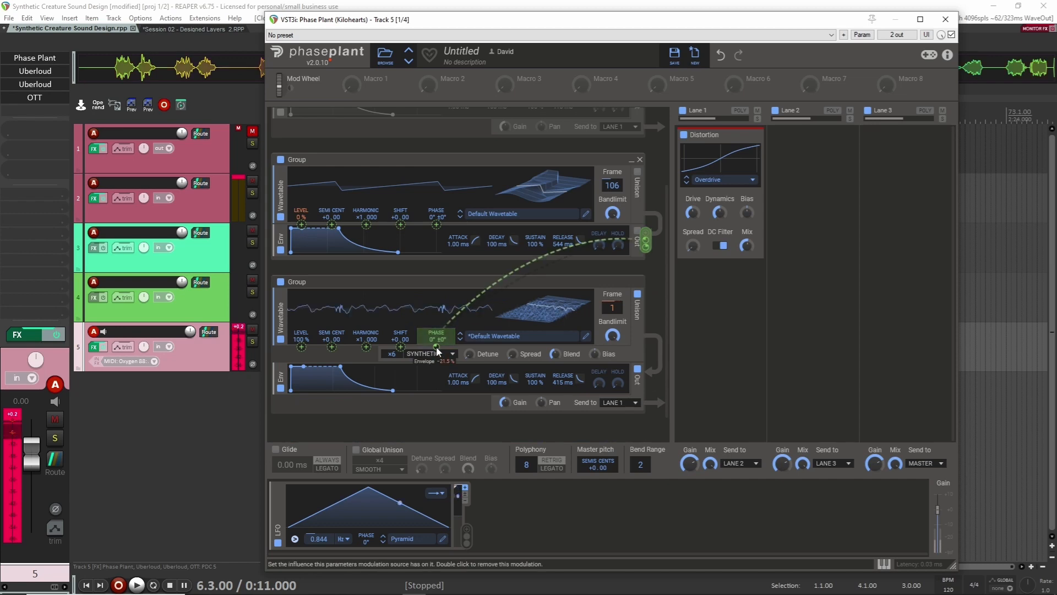
scroll(333, 305, "up", 2)
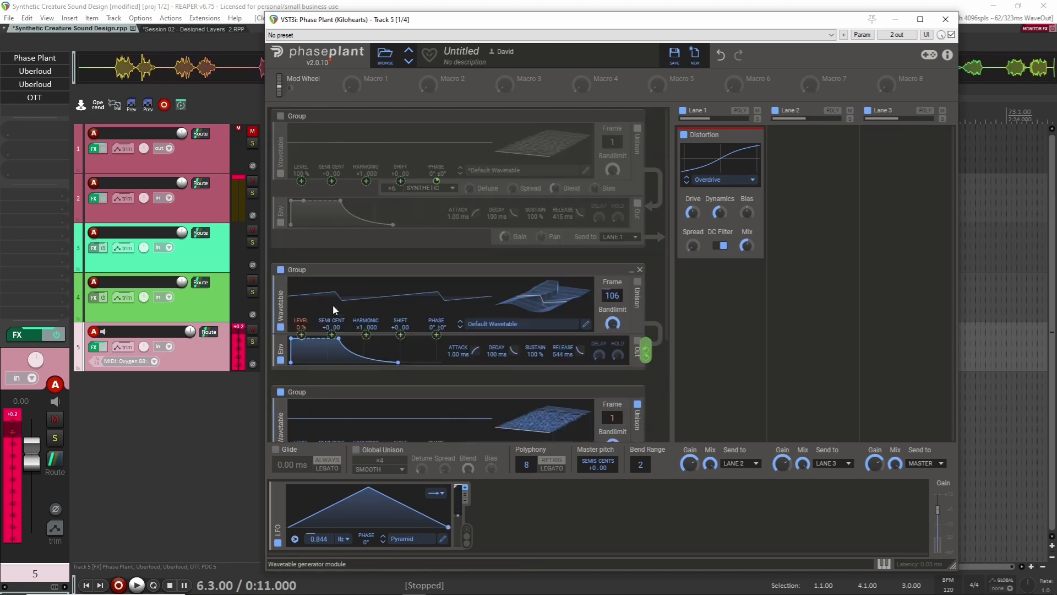
left_click(281, 116)
scroll(430, 267, "down", 3)
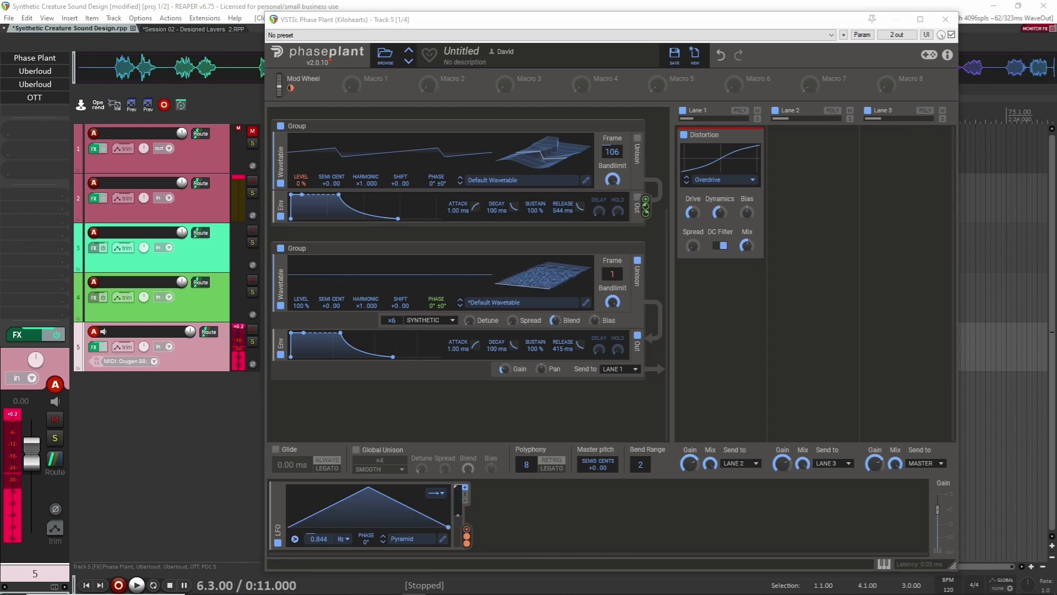
scroll(659, 317, "up", 3)
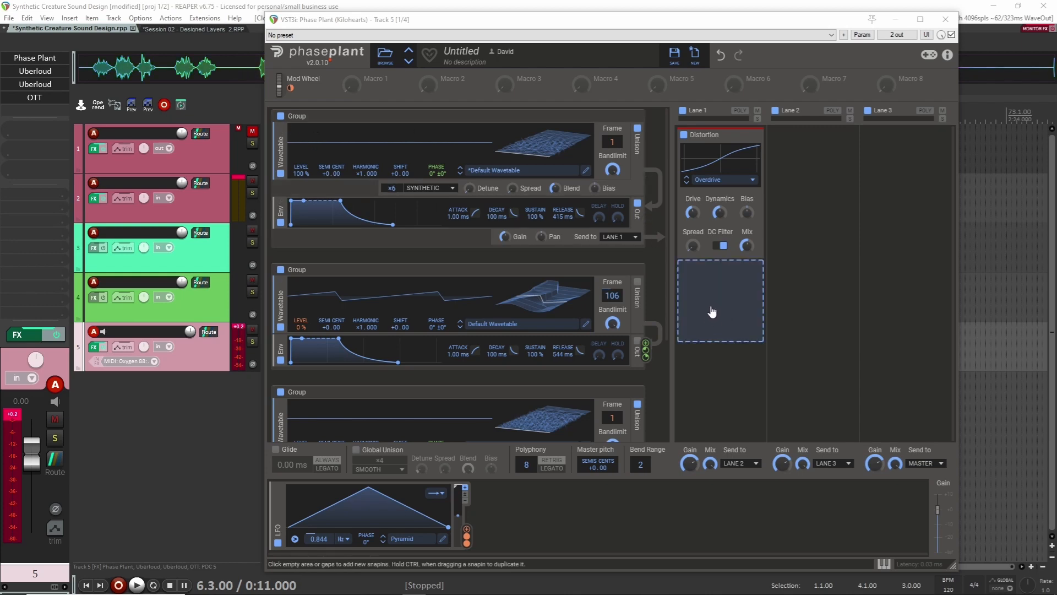
Step: Add a Comb Filter after the Distortion in Lane 1 and set its frequency to 98.5 Hz
left_click(712, 312)
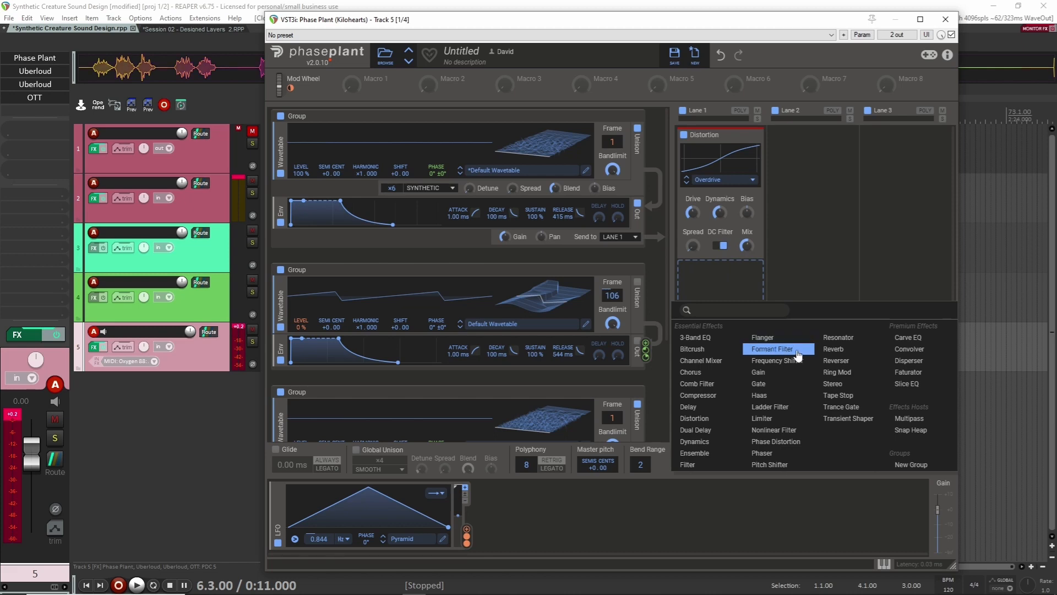
left_click(709, 385)
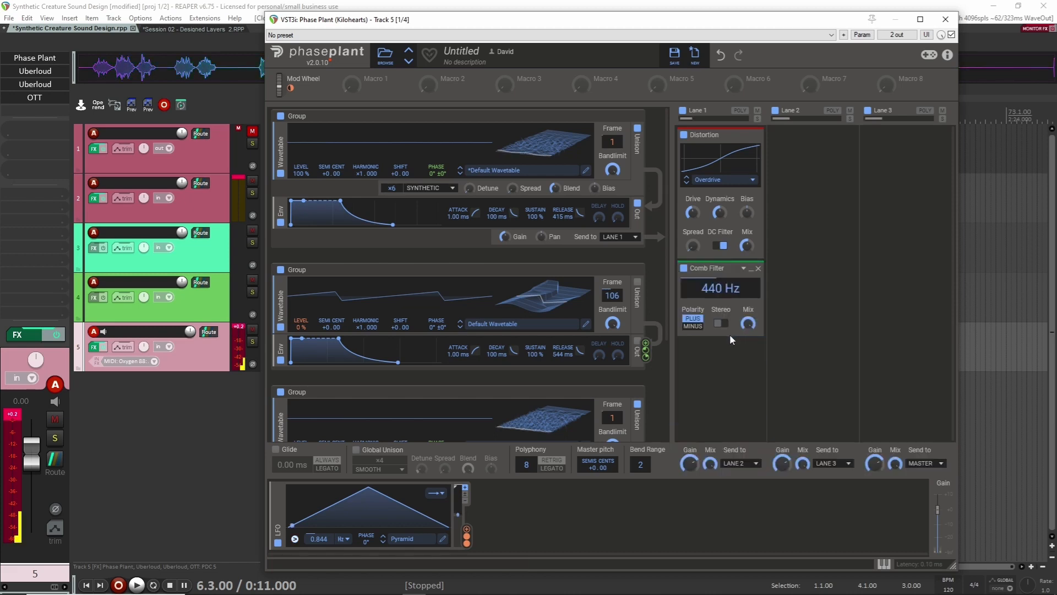
left_click_drag(713, 295, 713, 325)
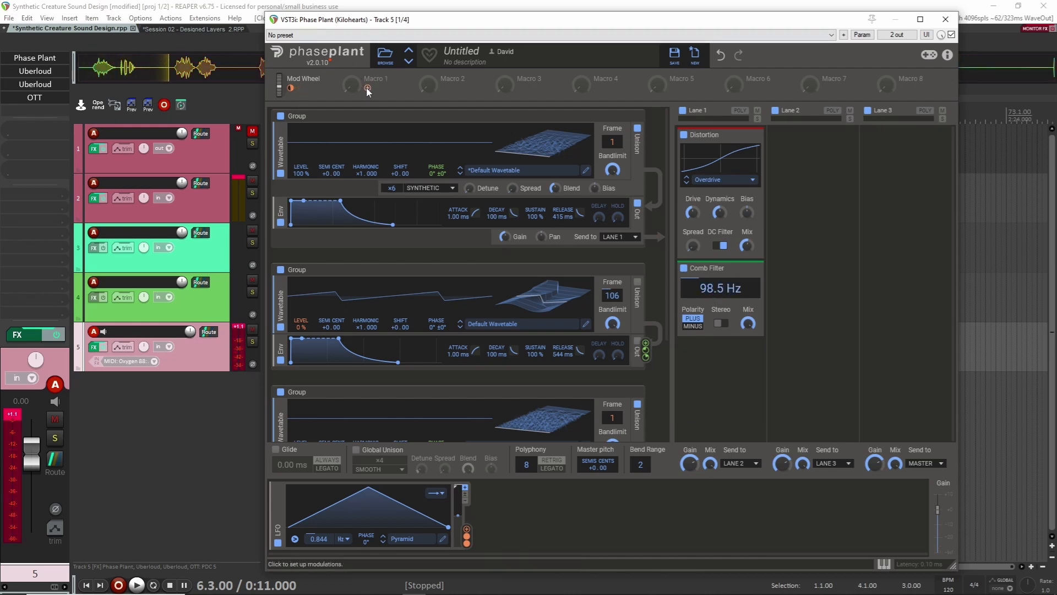
Step: Modulate the Comb Filter's frequency with Macro 1 and lower the filter's Mix
left_click_drag(367, 88, 721, 289)
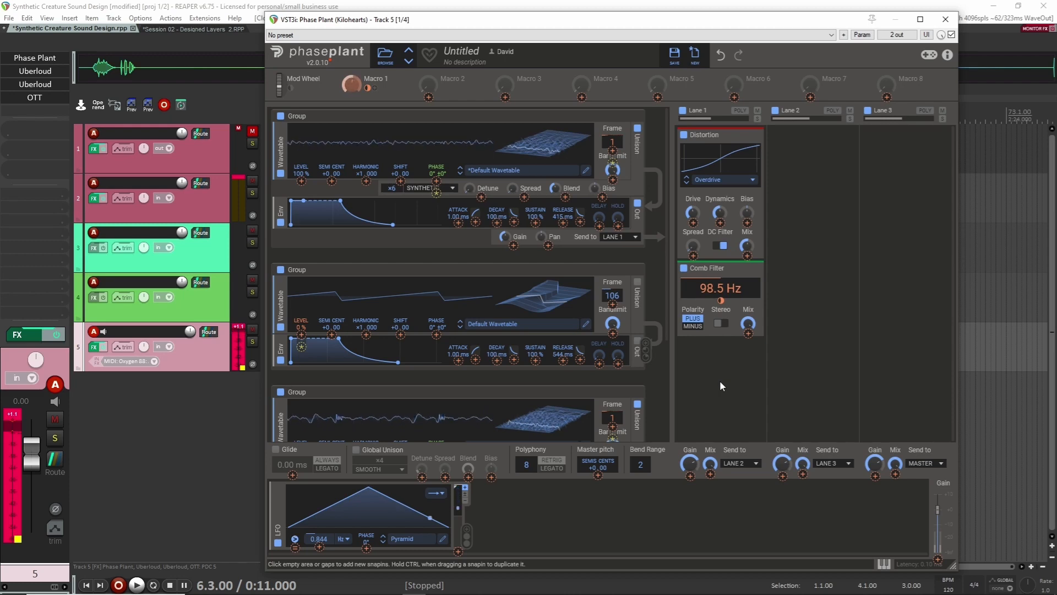
left_click_drag(748, 324, 748, 352)
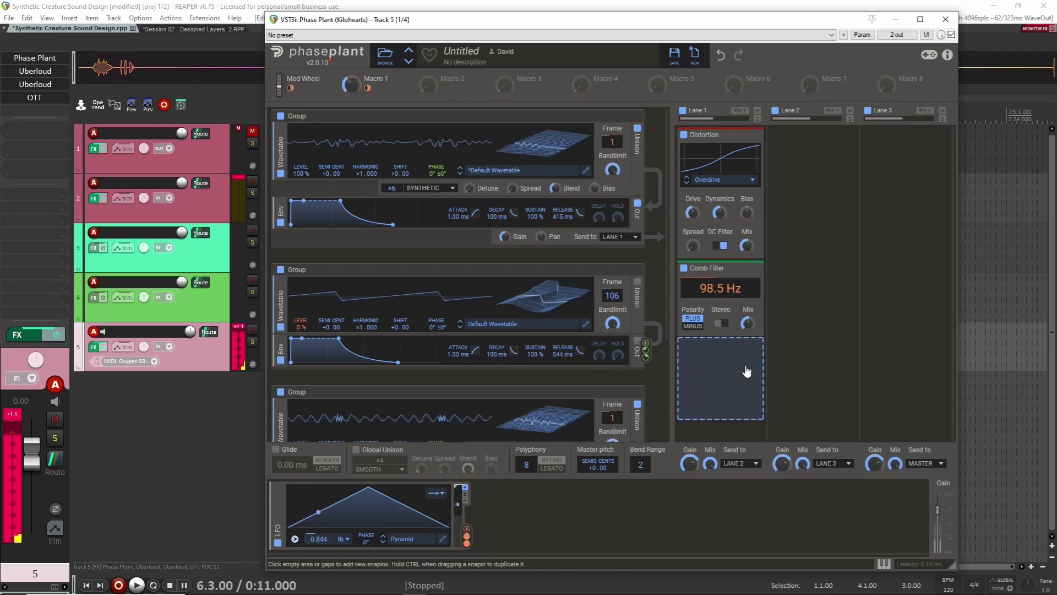
Step: Add a Phaser followed by a Flanger to Lane 2
left_click(813, 167)
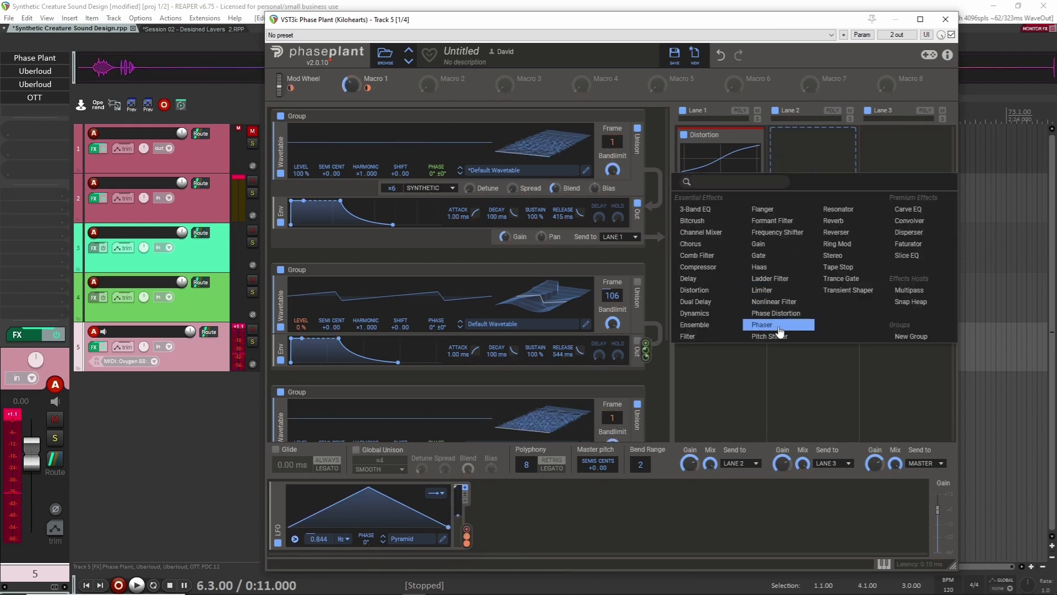
left_click(762, 324)
left_click(798, 239)
left_click(793, 278)
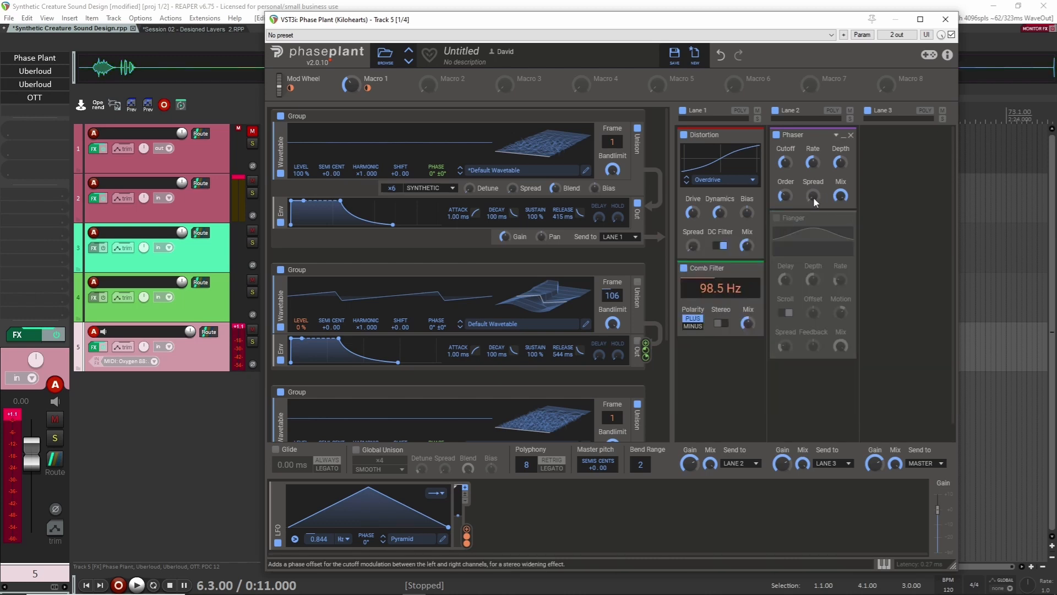
Step: Try the Phaser's Spread and Rate, lower its Mix, and enable the Flanger in Lane 2
left_click_drag(814, 198, 859, 159)
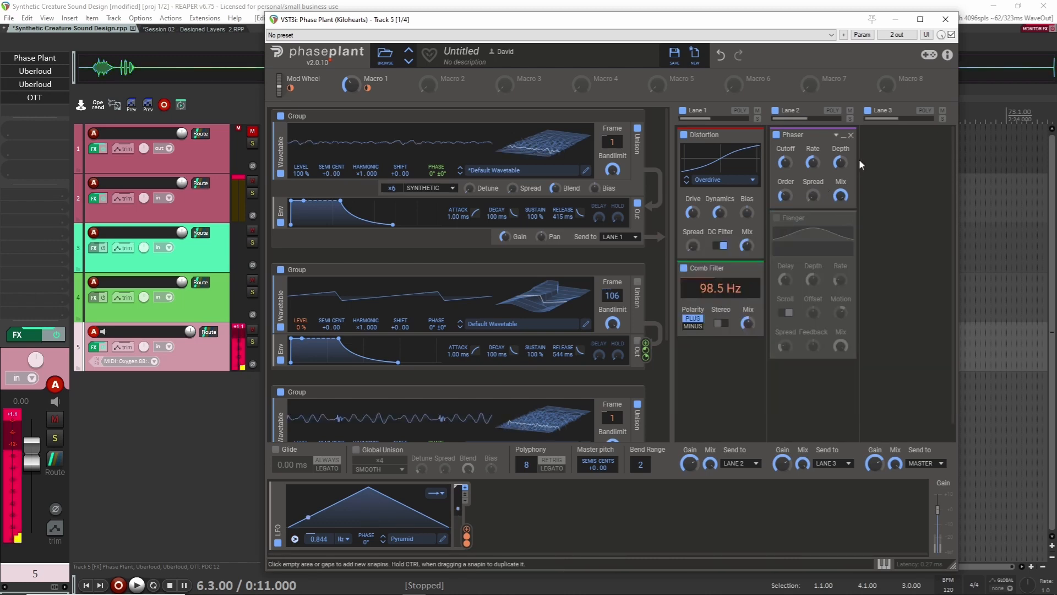
double_click(811, 194)
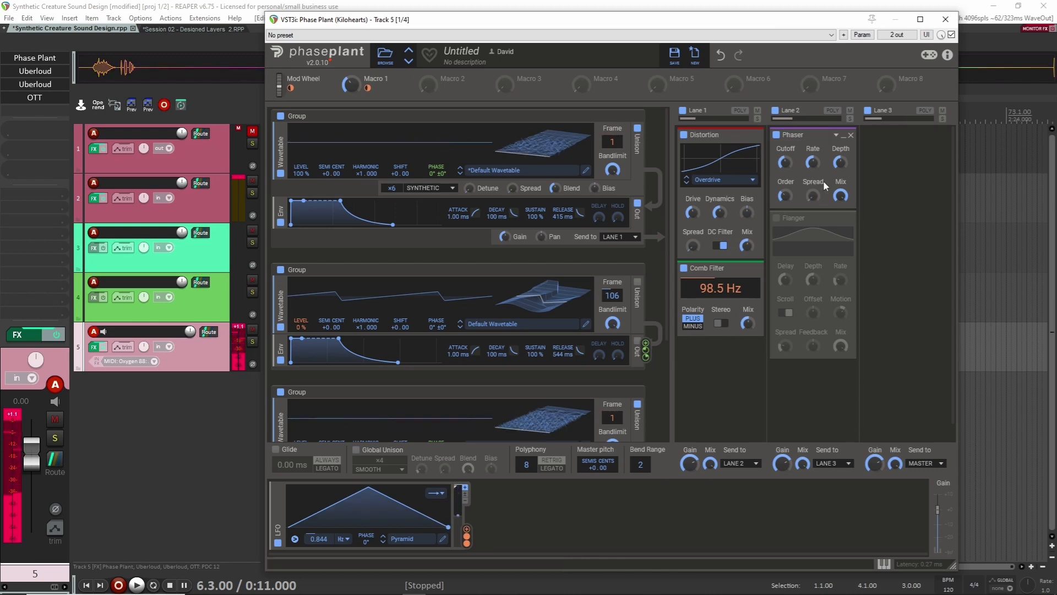
left_click_drag(841, 196, 840, 222)
left_click_drag(813, 162, 813, 183)
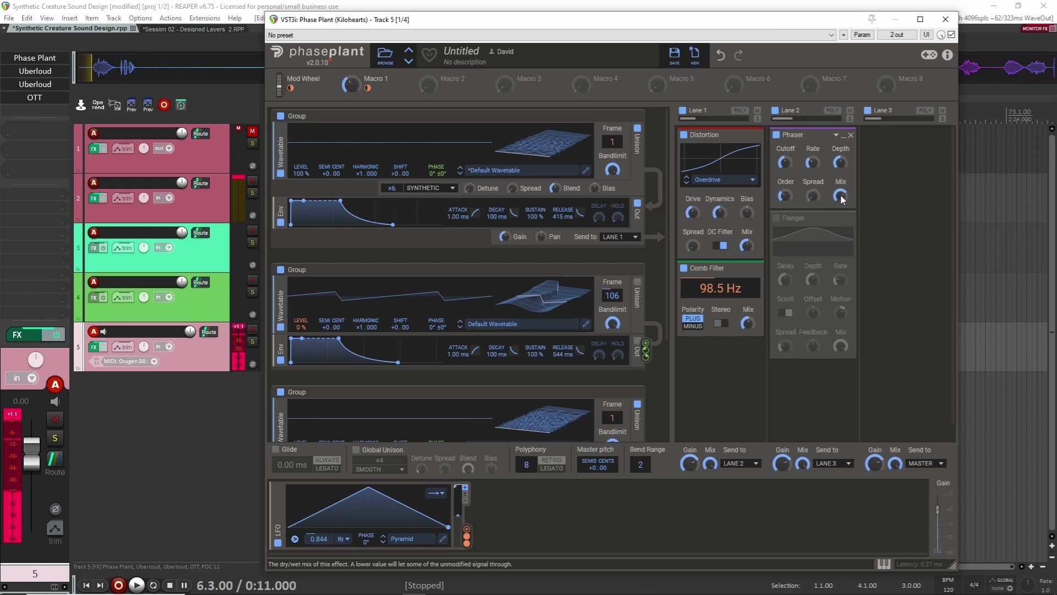
left_click(777, 218)
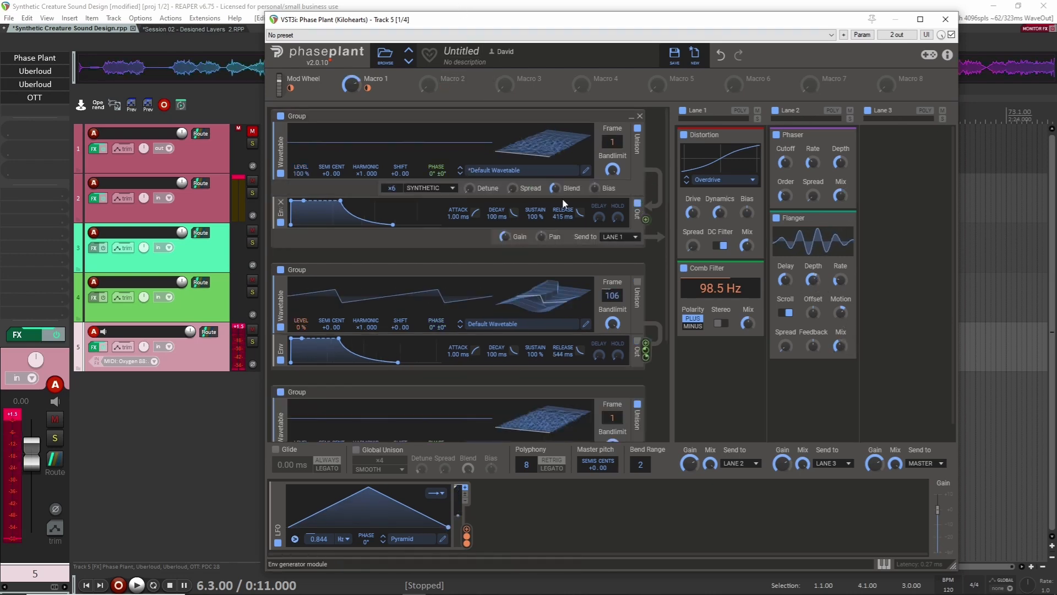
Step: Try to edit the end node of the LFO's Pyramid curve in the LFO editor
left_click(442, 539)
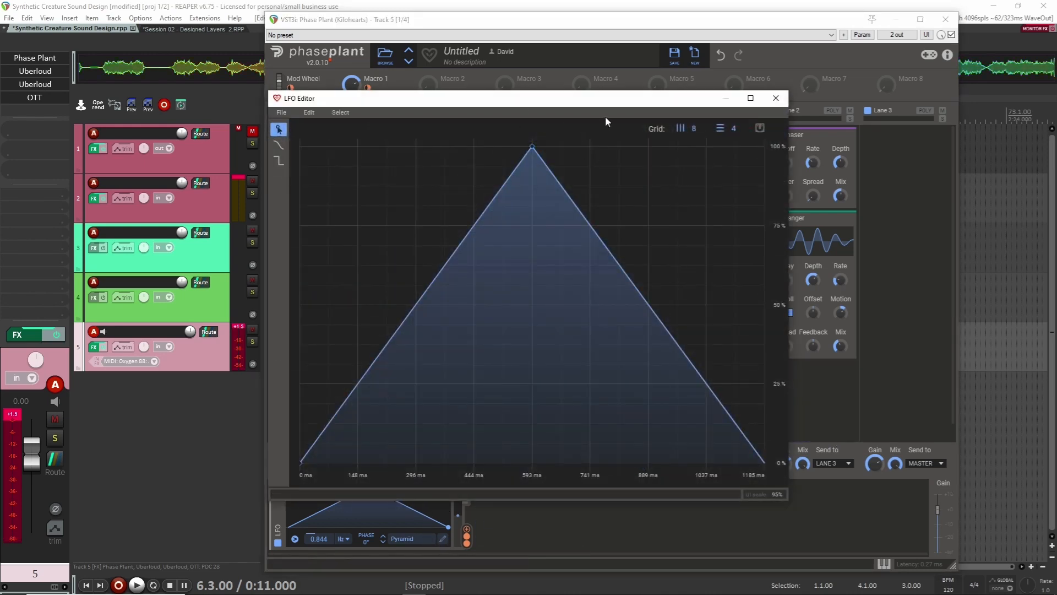
double_click(765, 463)
double_click(764, 464)
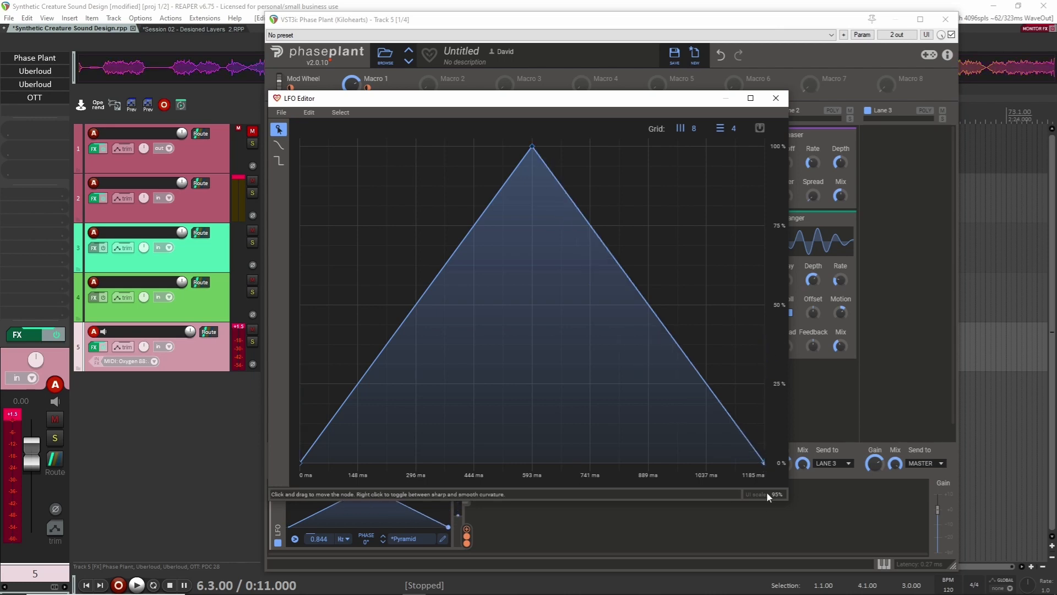
left_click(776, 99)
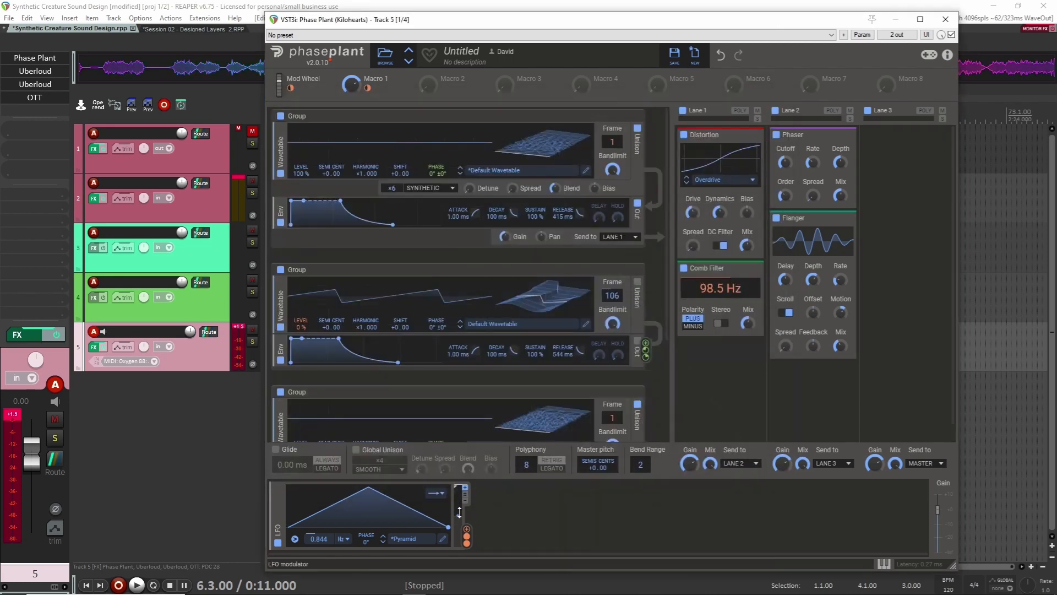
Step: Switch the LFO from one-shot to looping playback
left_click(436, 493)
left_click(477, 528)
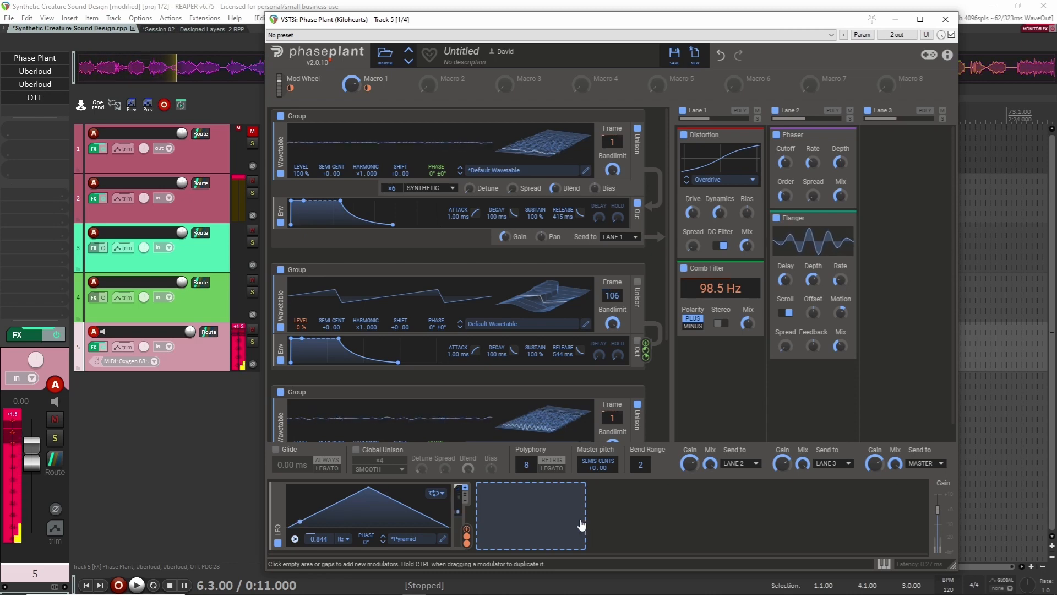
Step: Audition other unison modes for the lowest wavetable group and choose SMOOTH
scroll(716, 401, "down", 2)
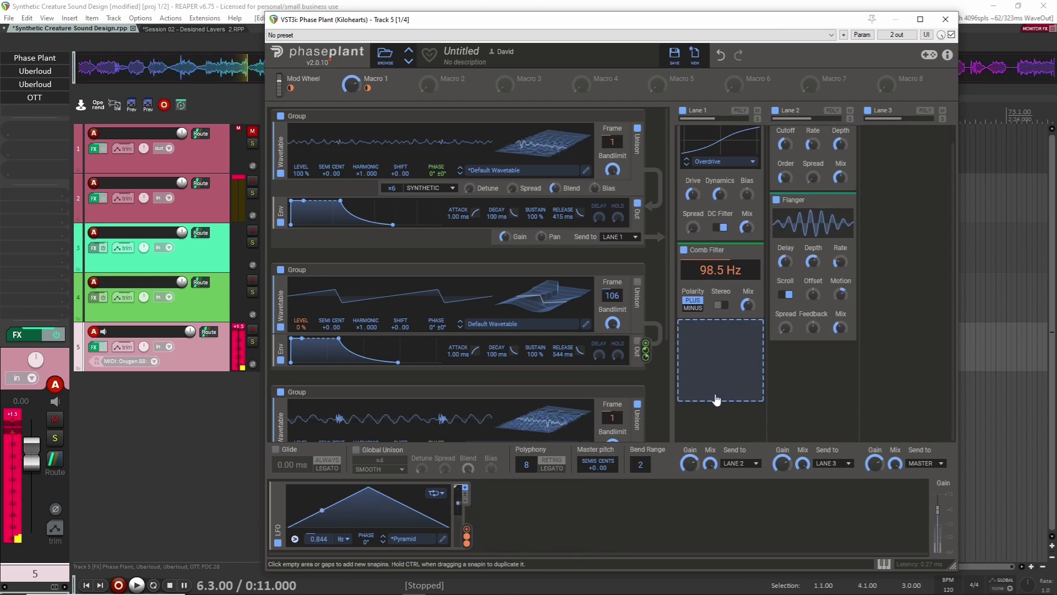
scroll(653, 381, "down", 3)
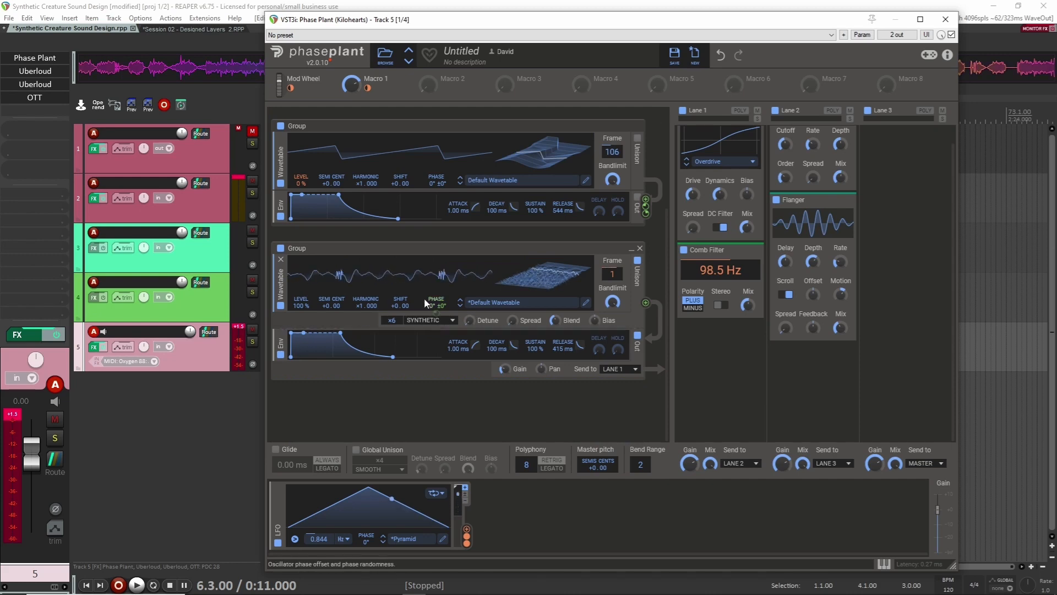
left_click(450, 321)
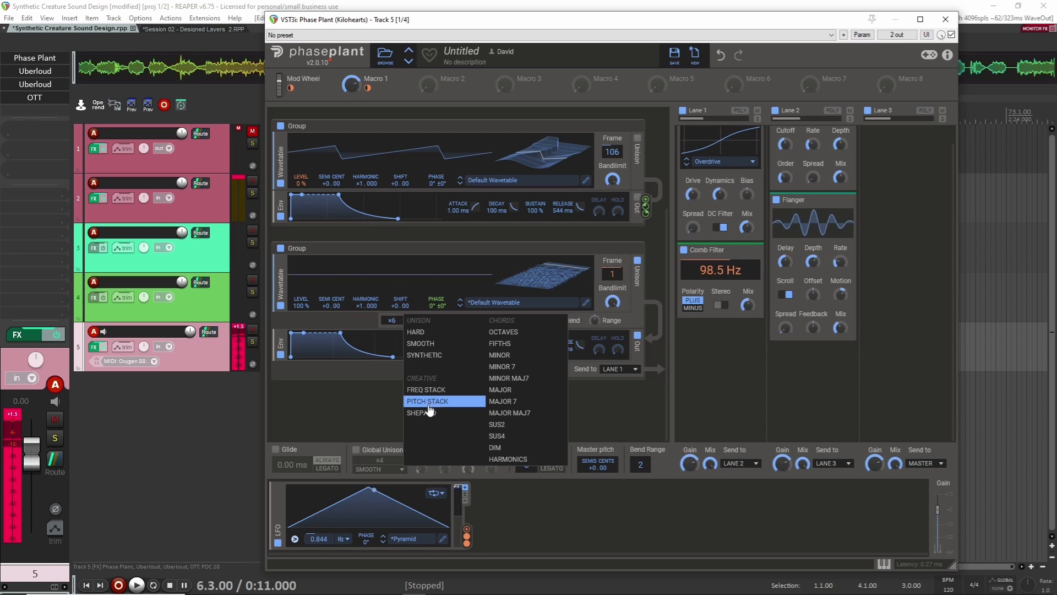
left_click(448, 340)
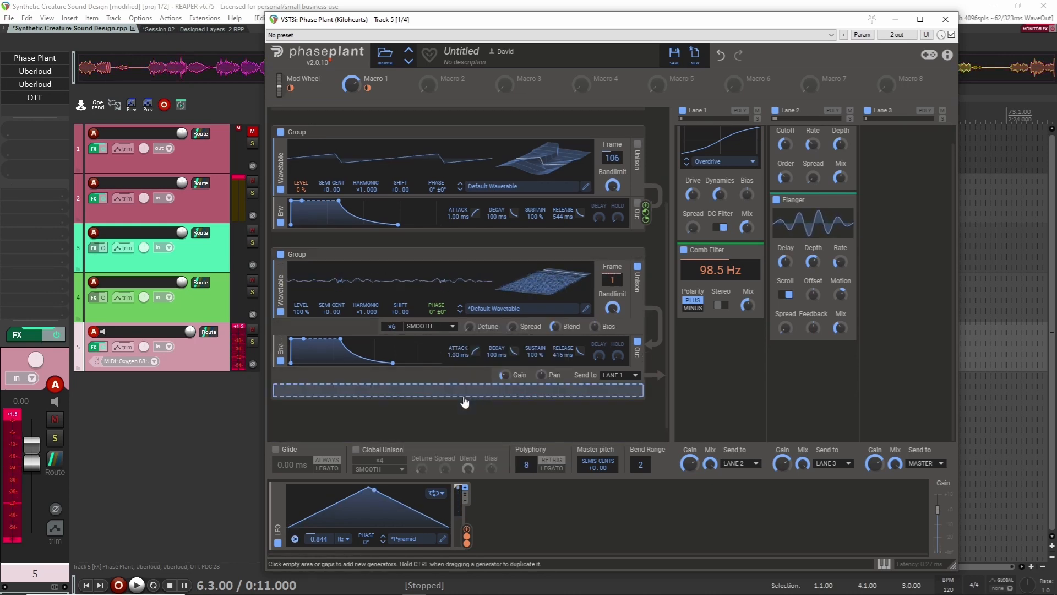
scroll(465, 402, "down", 1)
Step: Add another Uberloud to the end of Track 5's effects chain
left_click(217, 331)
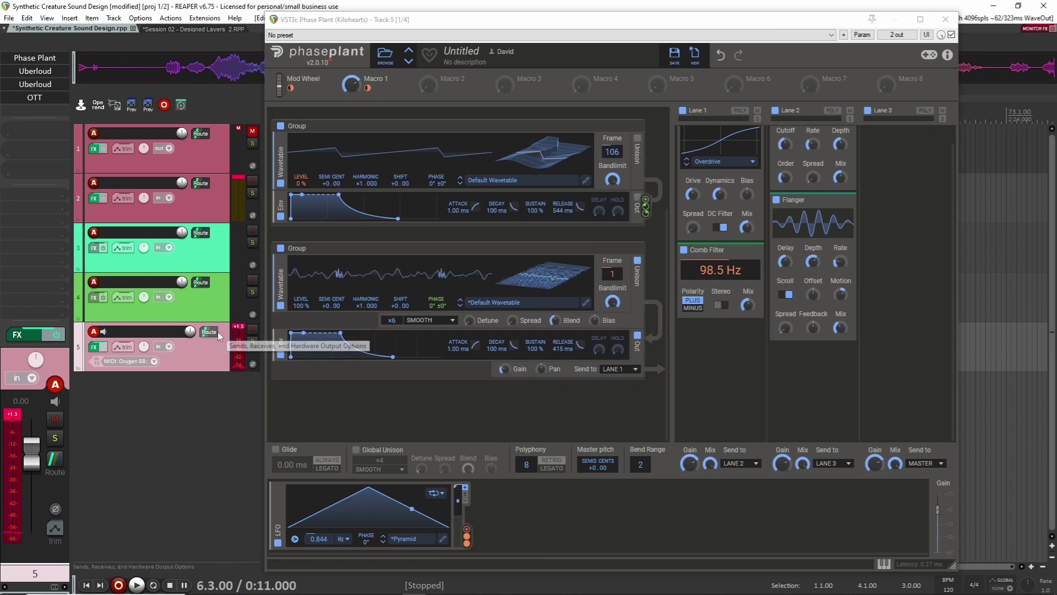
double_click(44, 112)
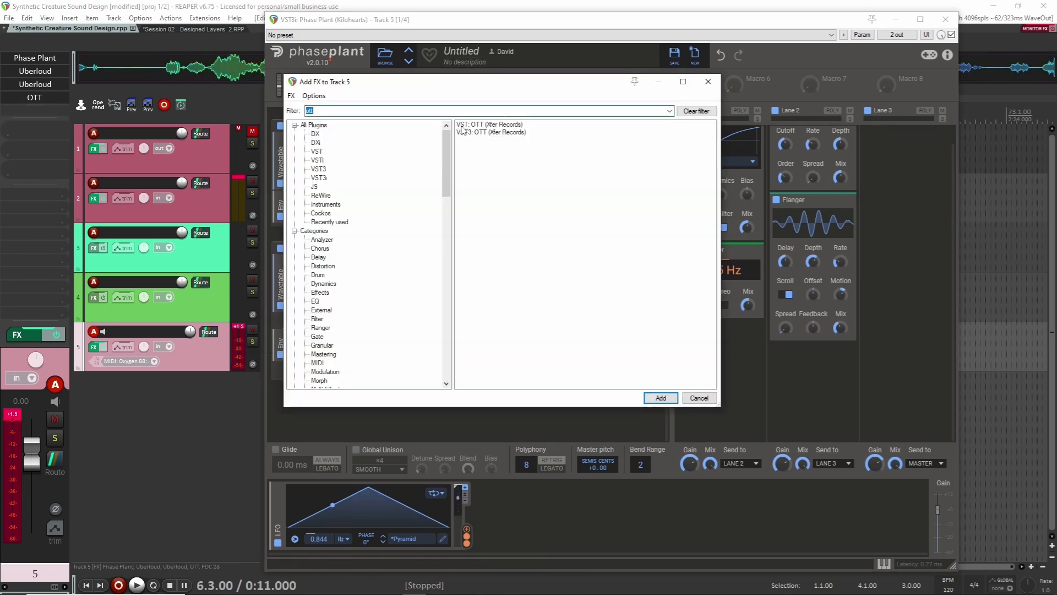
type("uber")
key("Return")
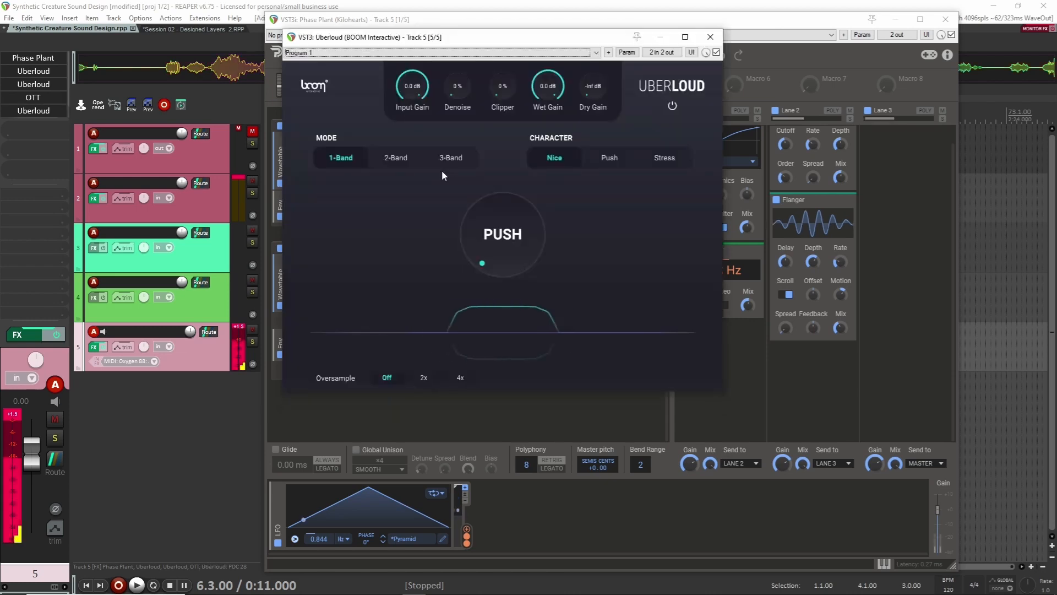
Step: Switch the new Uberloud to 3-Band, set Mid Push to 12%, and adjust its crossovers and High Push
left_click(449, 159)
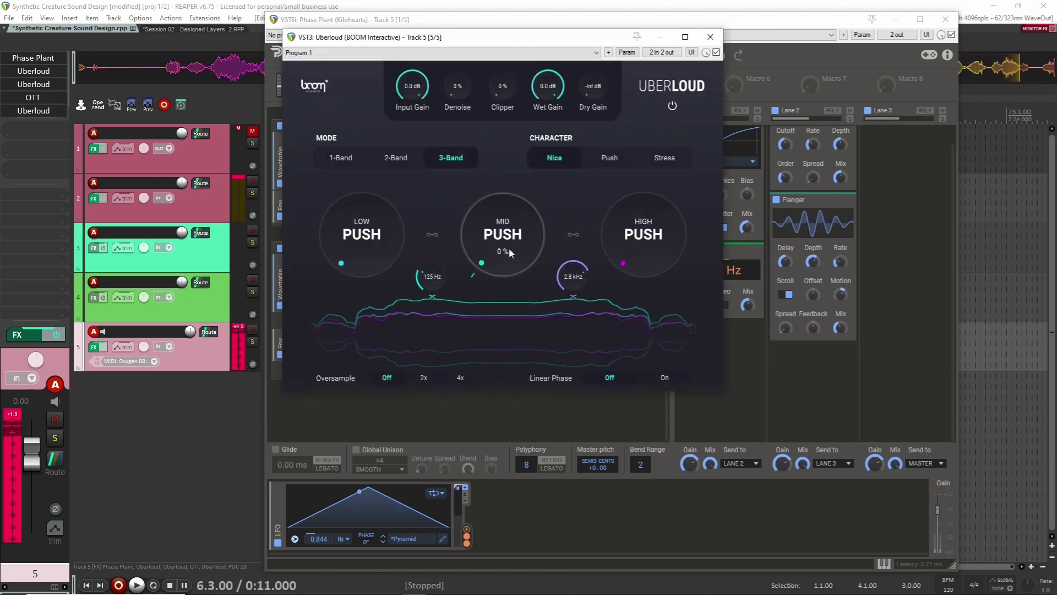
mouse_move(509, 248)
left_mouse_down()
mouse_move(503, 228)
mouse_move(502, 240)
left_mouse_up()
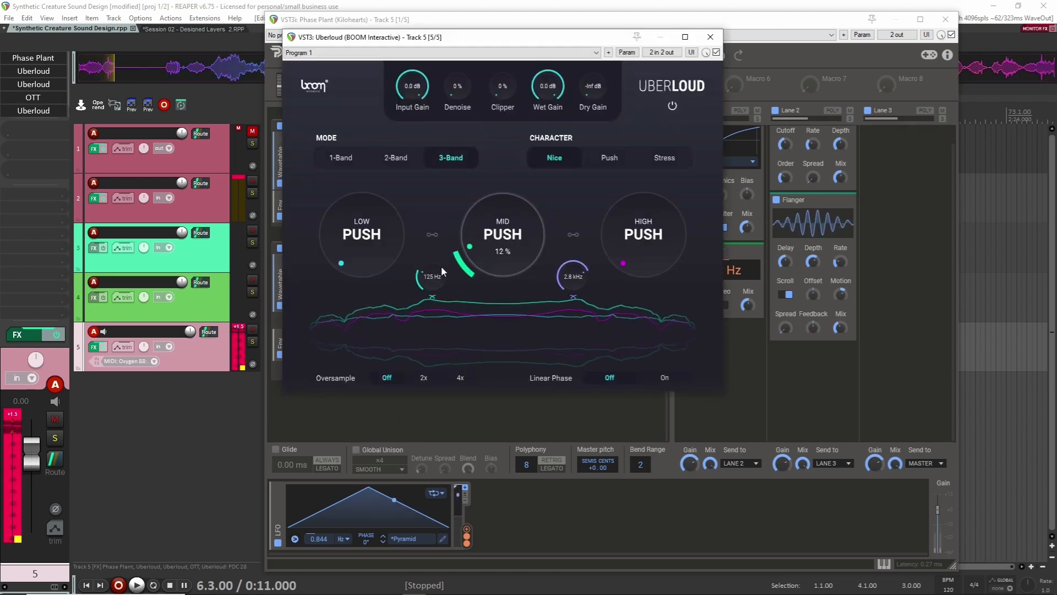
left_click_drag(440, 267, 440, 269)
left_click_drag(572, 281, 572, 288)
left_click_drag(630, 245, 627, 236)
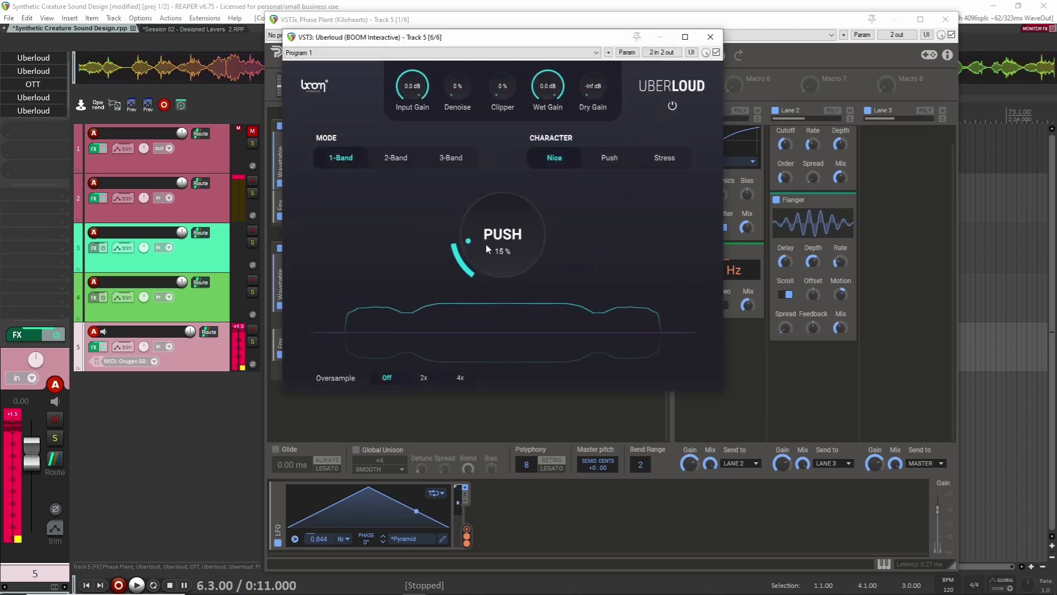
Step: Lower the Push on a further 1-Band Uberloud, reset Track 5's peak meter and close the plugin window
left_click_drag(487, 244, 490, 250)
left_click(239, 328)
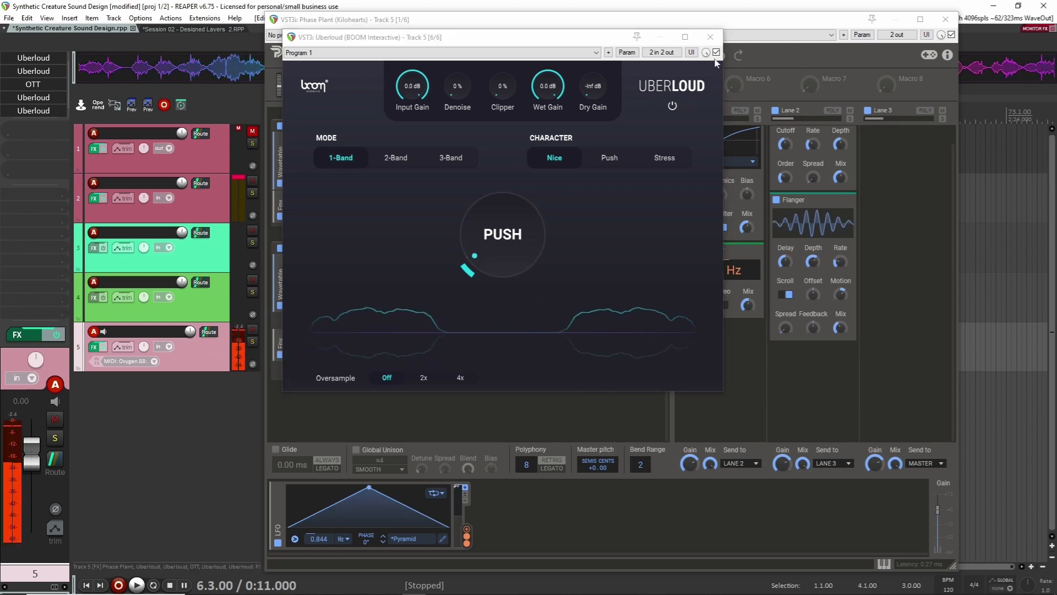
left_click(712, 37)
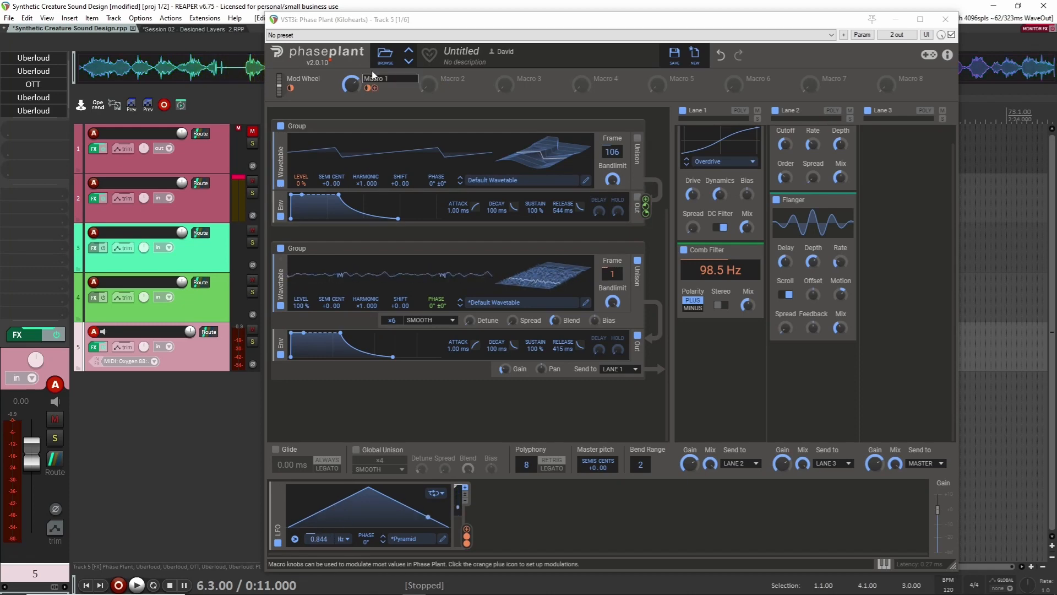
Step: Set the LFO rate to 1.347 Hz, modulate it with Macro 2 at -49.5%, and adjust Macro 2
left_click(444, 88)
left_click_drag(362, 523, 320, 545)
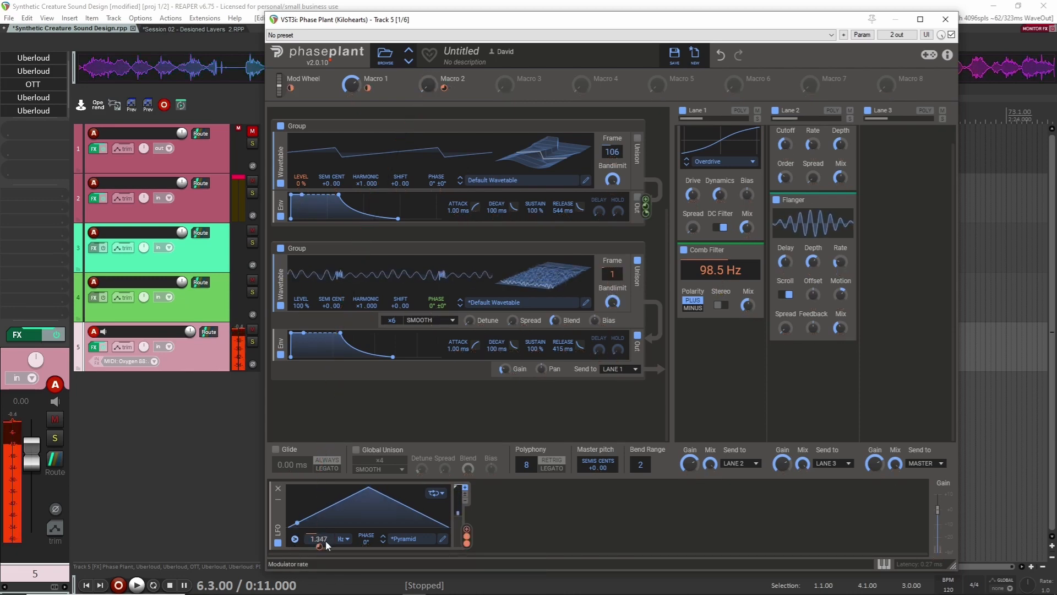
left_click_drag(320, 547, 319, 550)
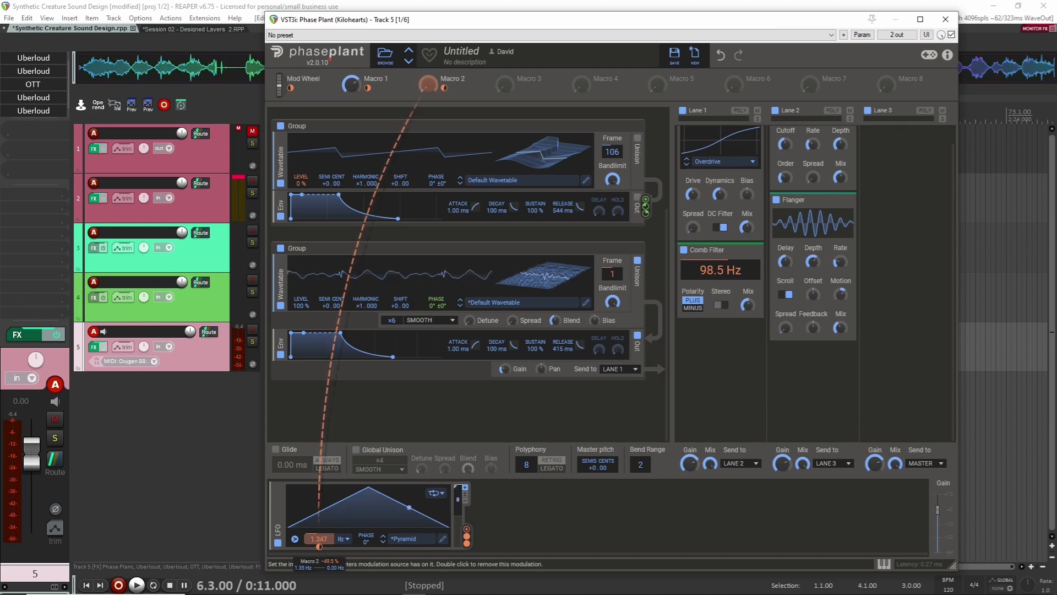
mouse_move(428, 89)
left_mouse_down()
mouse_move(428, 65)
mouse_move(428, 91)
left_mouse_up()
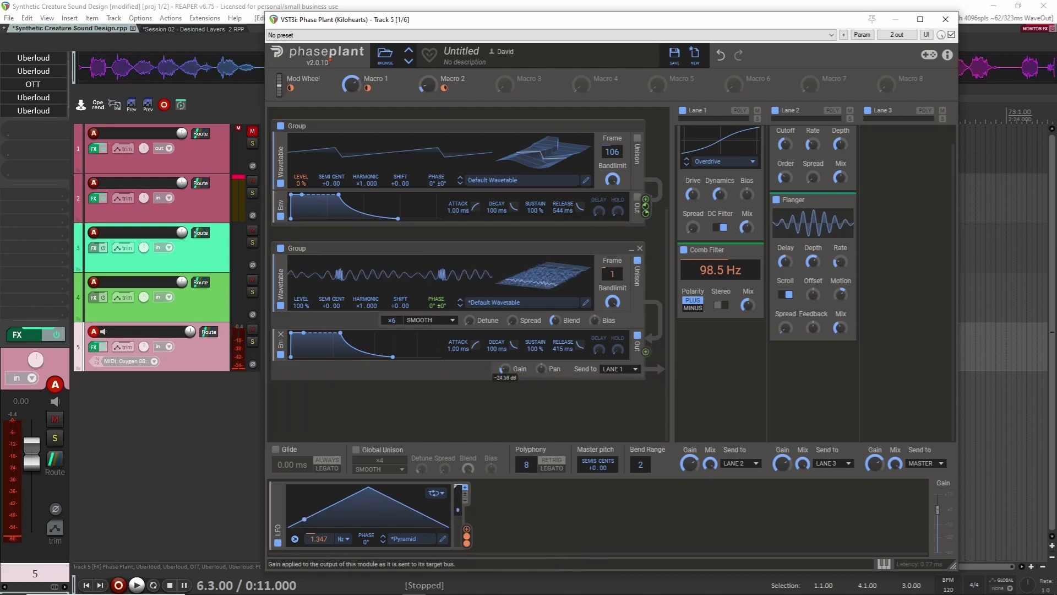
Step: Adjust the output gain of the SMOOTH-unison wavetable group and move the plugin window aside to uncover the Track 3 items
left_click_drag(504, 370, 505, 374)
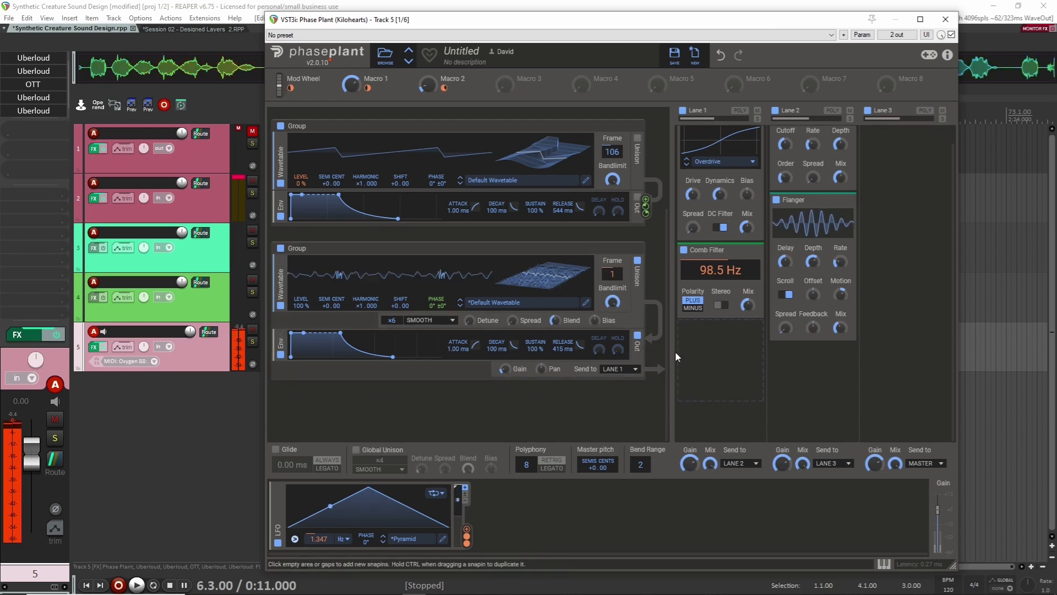
left_click_drag(601, 22, 685, 20)
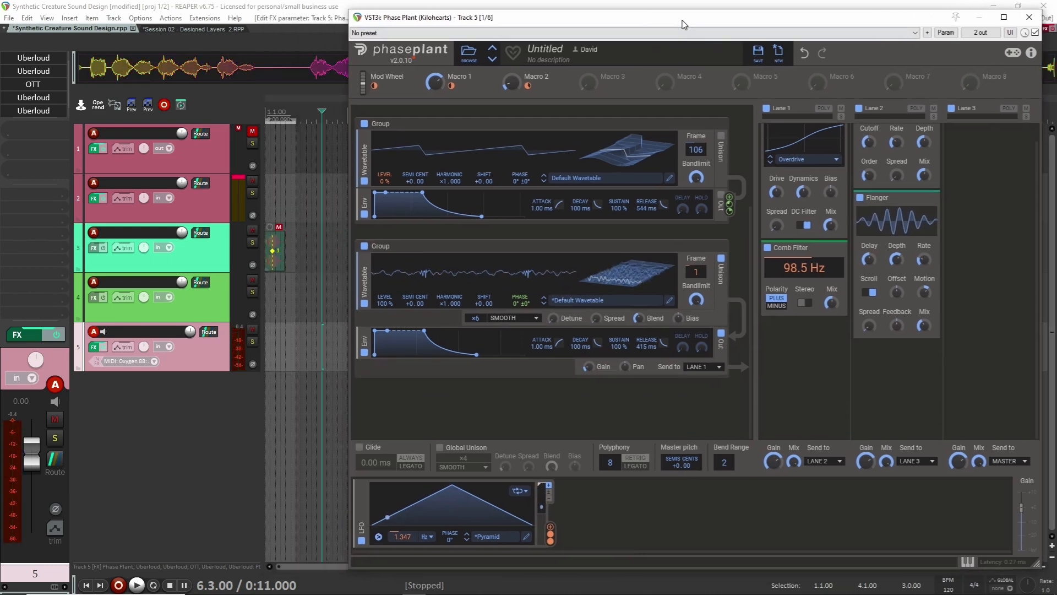
scroll(738, 385, "up", 3)
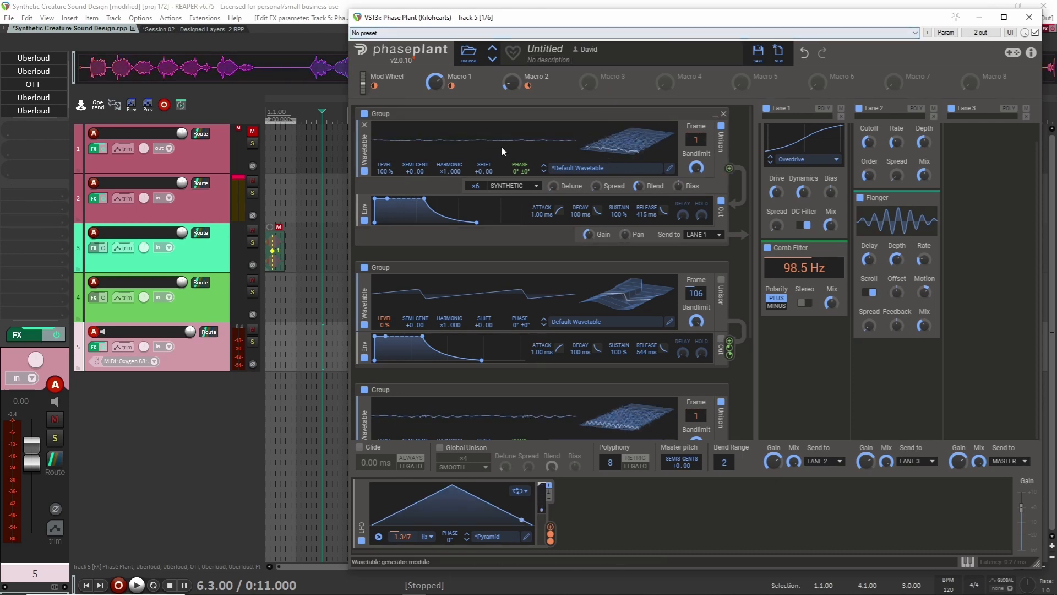
left_click_drag(605, 23, 615, 13)
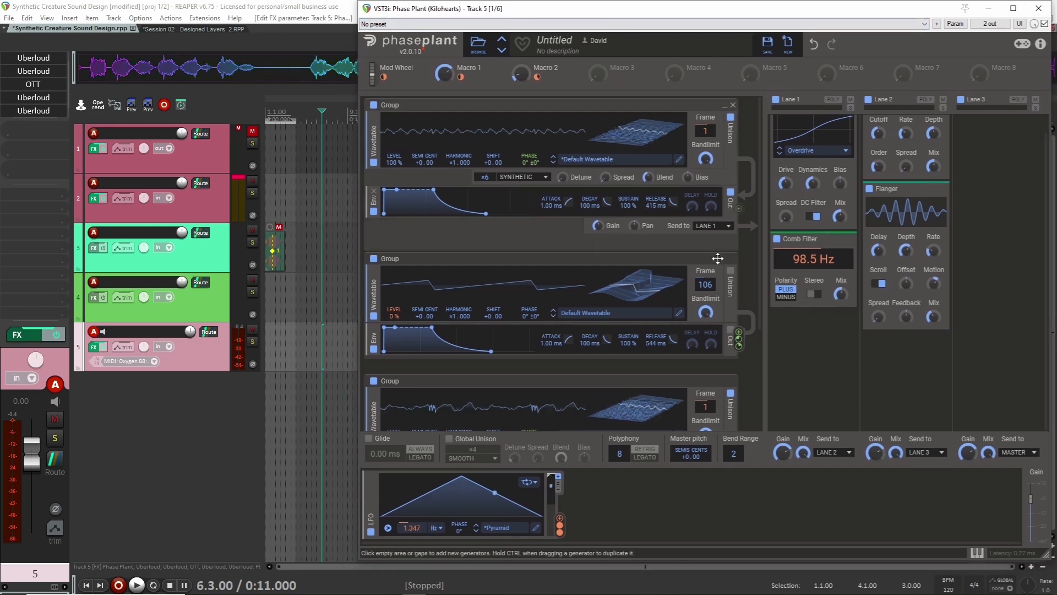
Step: Add a Sampler generator in a new group below the last wavetable group
scroll(749, 268, "down", 3)
left_click(684, 405)
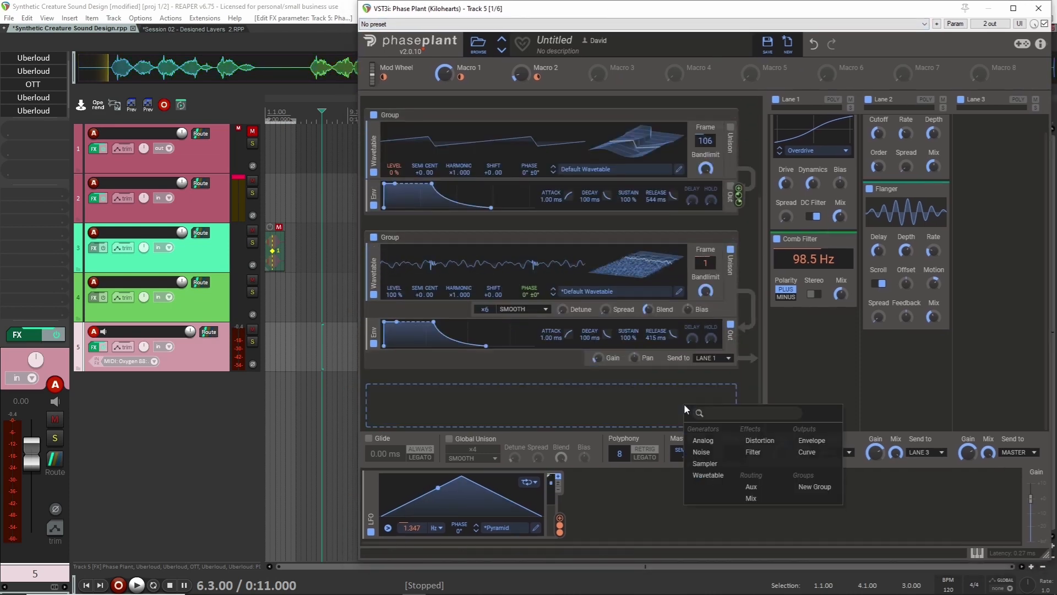
left_click(705, 463)
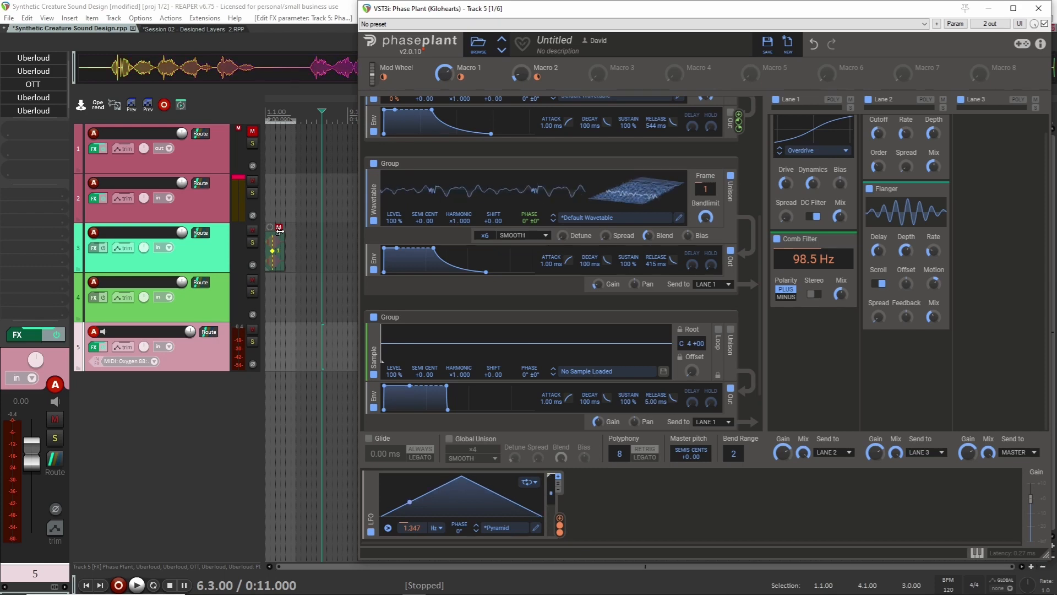
Step: Audition the monster roar item at 4.1.00 on Track 3, load it into the Sampler and adjust the Sampler group's gain
left_click(210, 247)
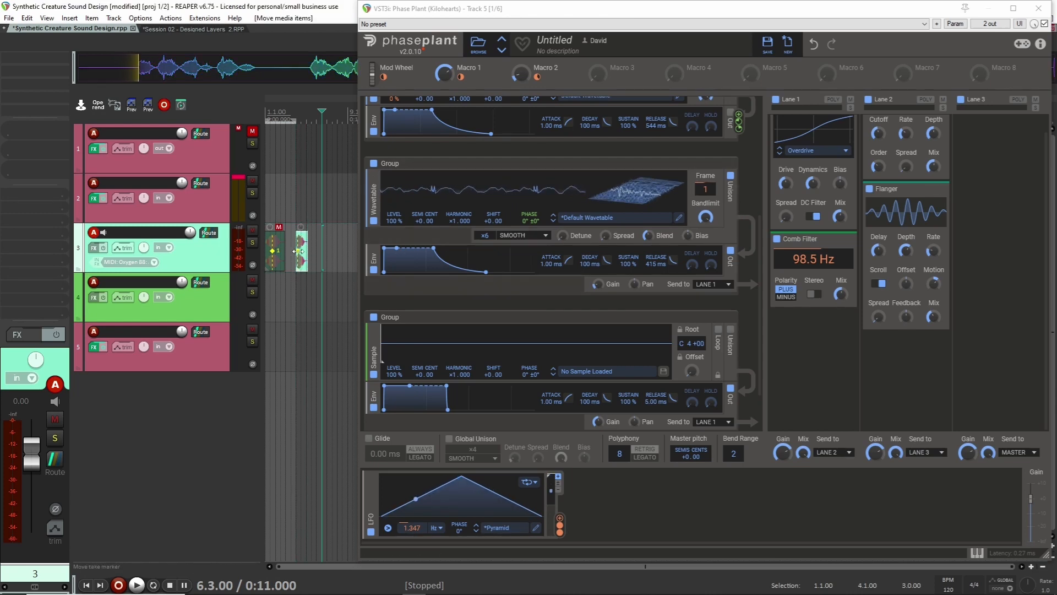
left_click(297, 227)
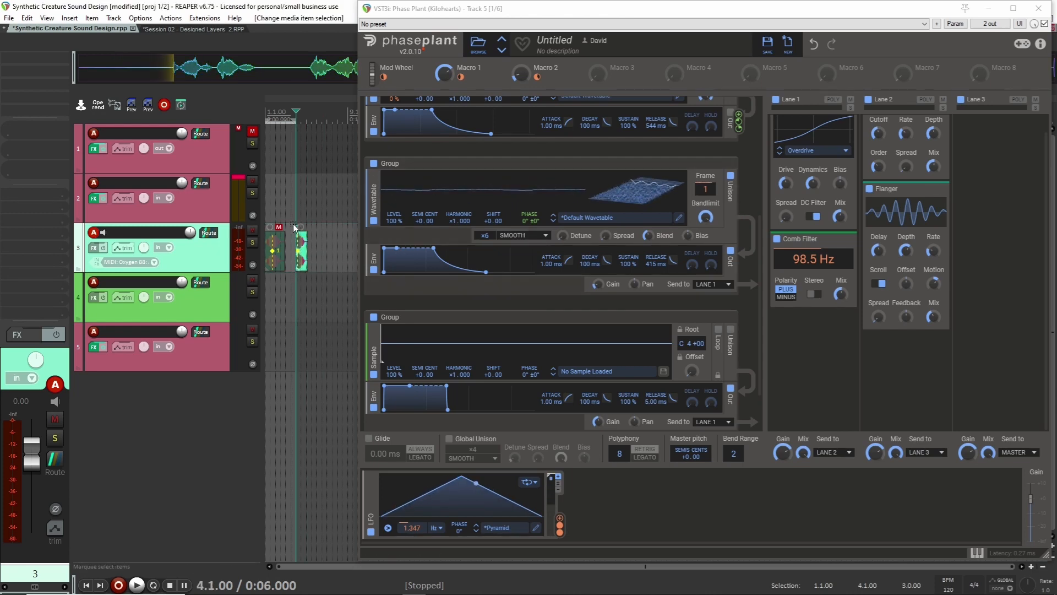
key("space")
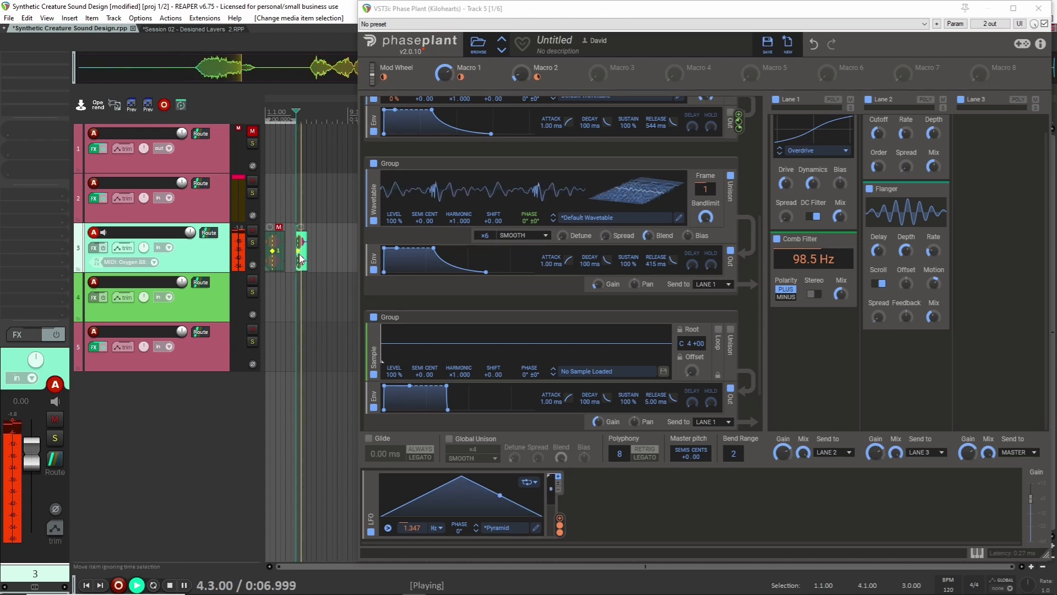
key("space")
left_click_drag(304, 266, 450, 339)
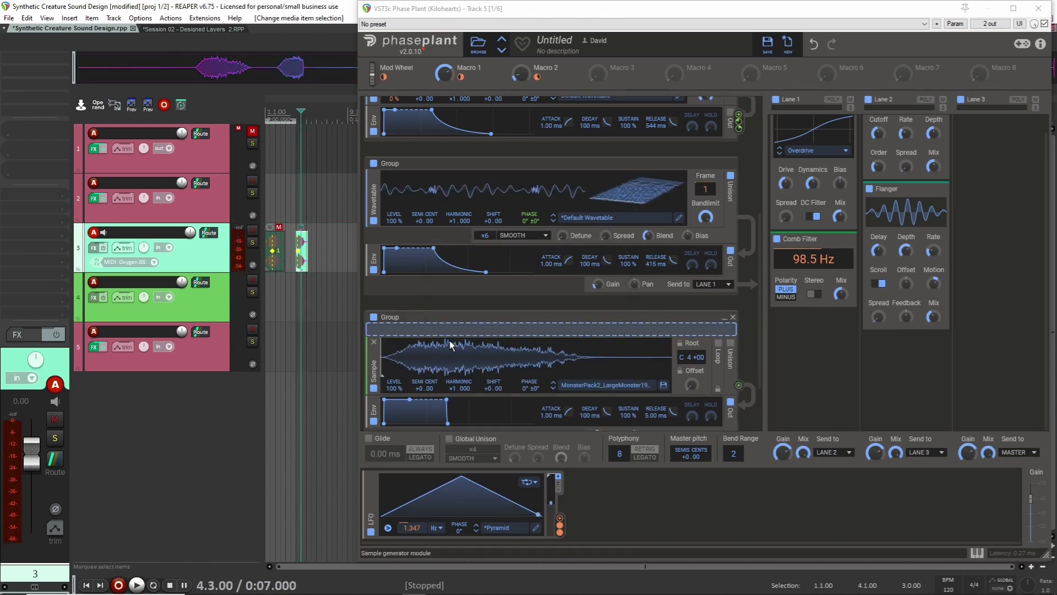
scroll(520, 331, "down", 2)
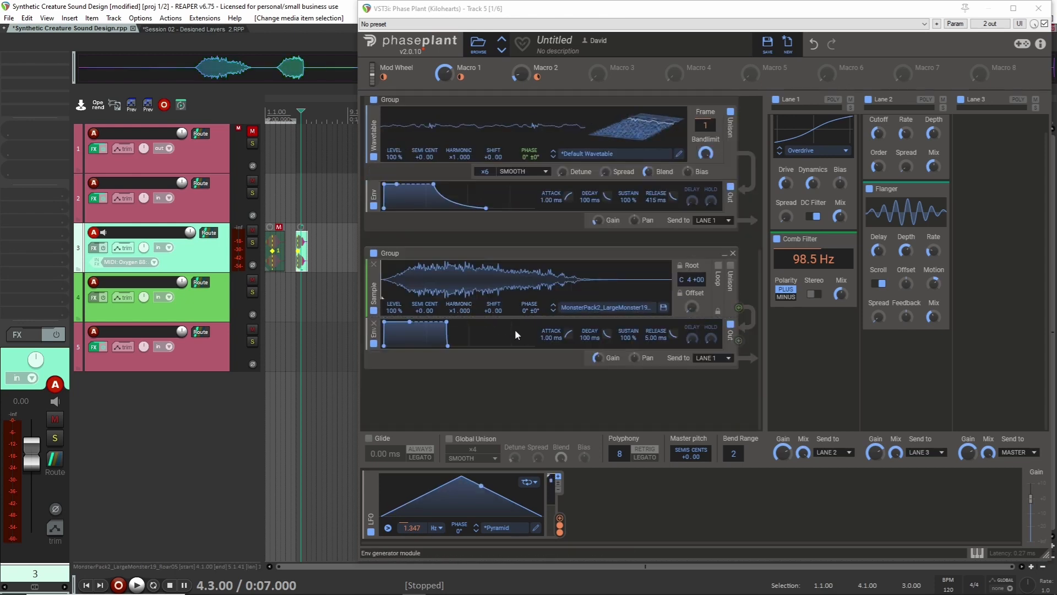
left_click_drag(599, 358, 599, 358)
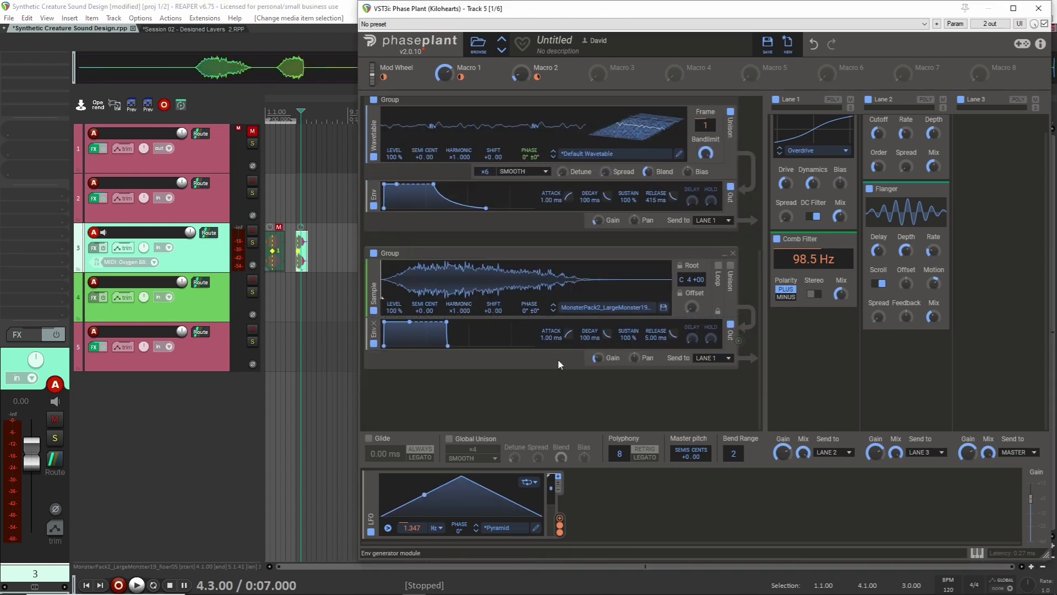
Step: Disable both unison wavetable groups and collapse the modulation wavetable group between them
scroll(419, 327, "up", 3)
left_click(374, 238)
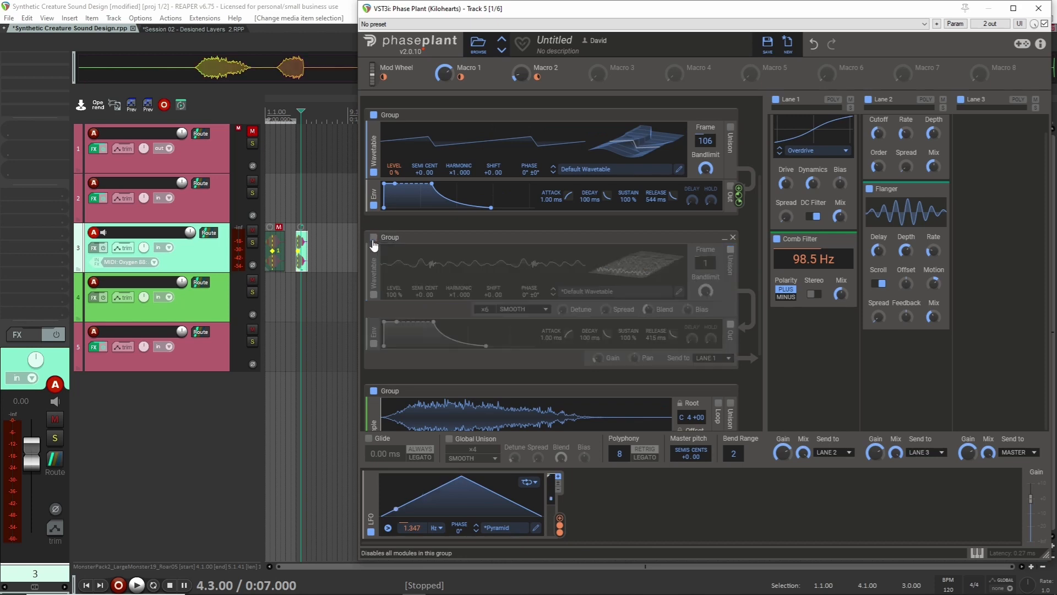
left_click_drag(374, 246, 375, 122)
left_click(374, 106)
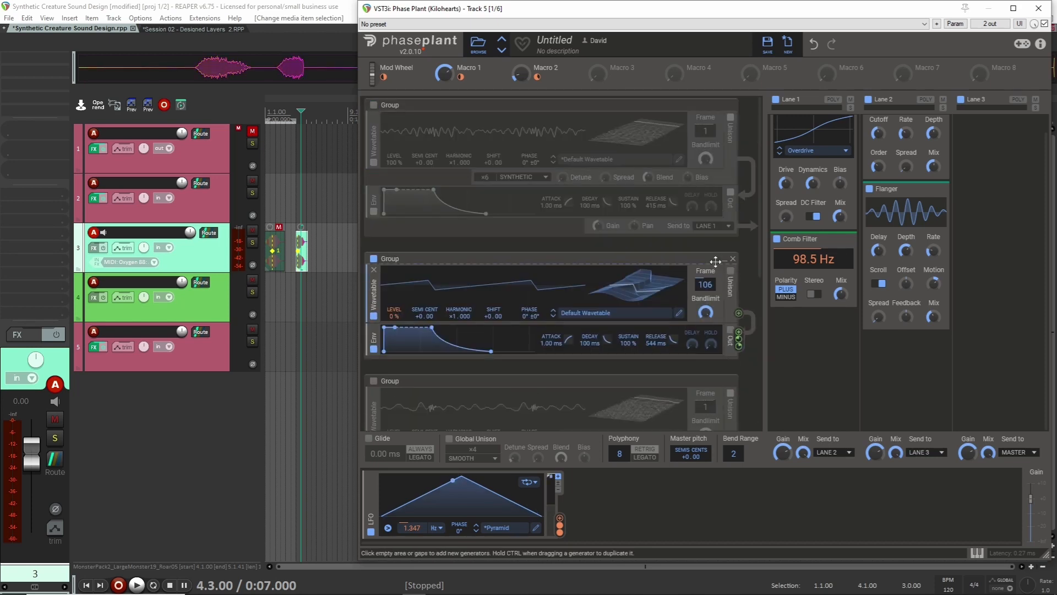
left_click(732, 259)
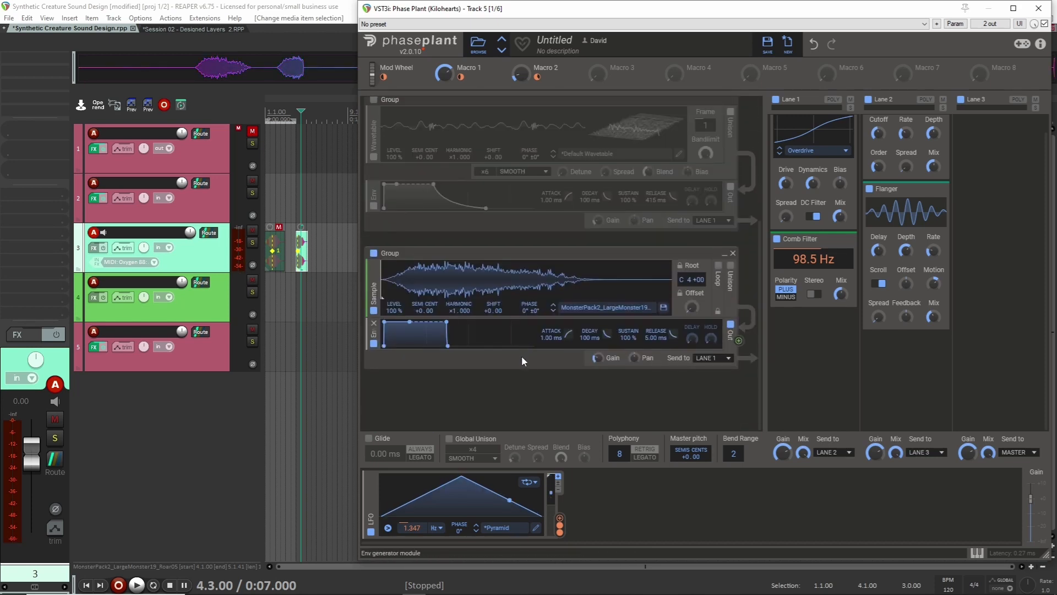
Step: Select Track 5, transpose the sample to +26 semitones and send the Sampler group to Lane 3
left_click(216, 349)
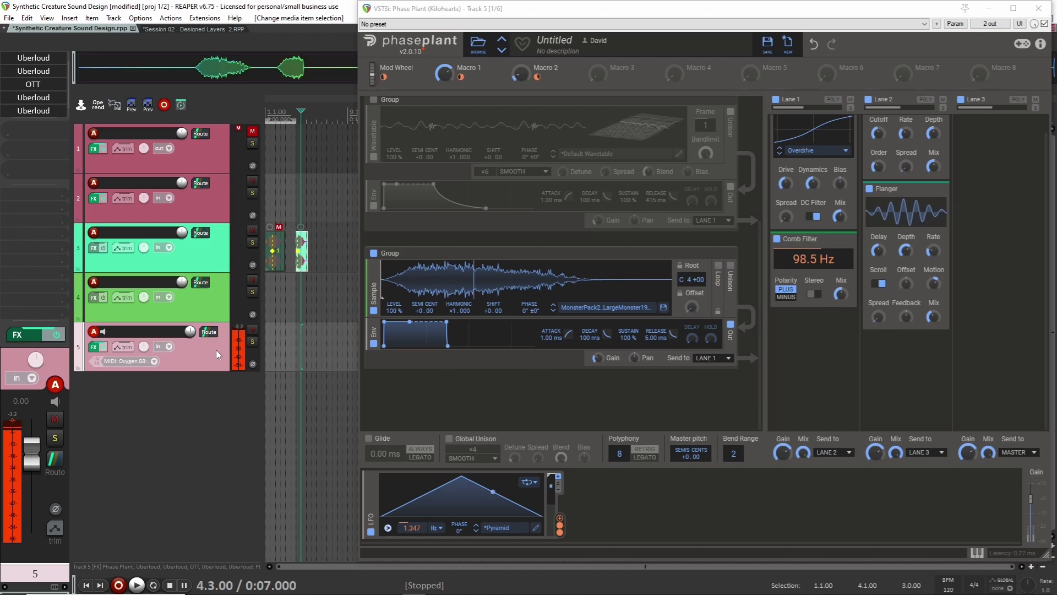
left_click_drag(421, 311, 456, 321)
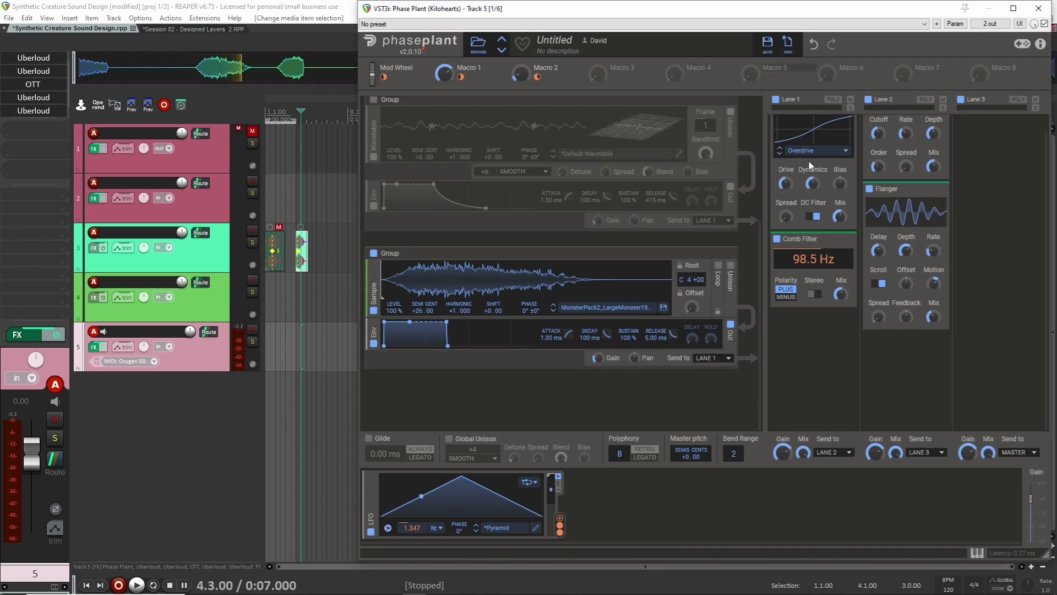
scroll(881, 249, "up", 1)
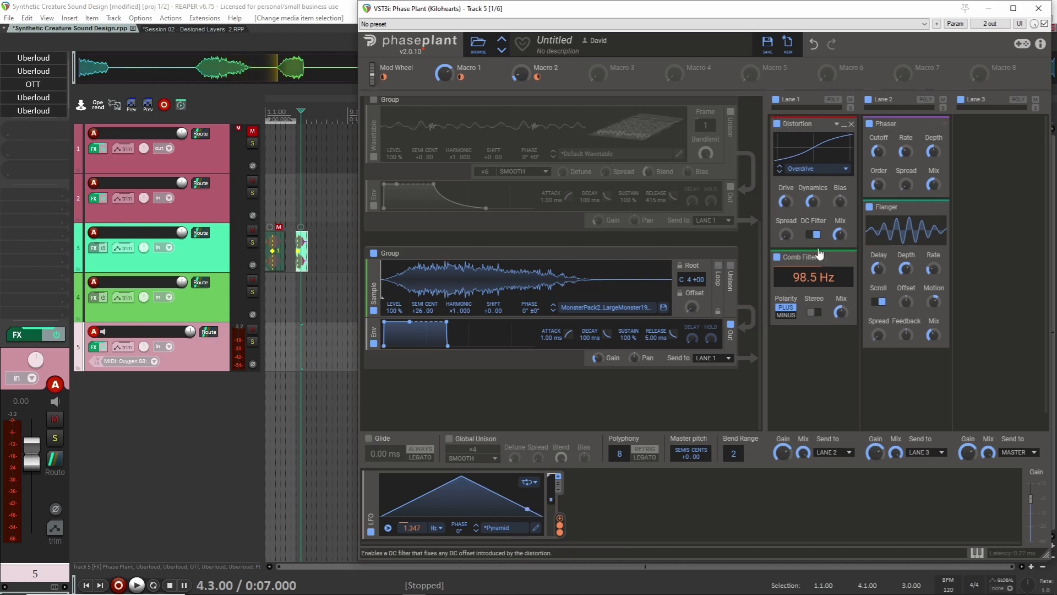
left_click(729, 359)
left_click(714, 380)
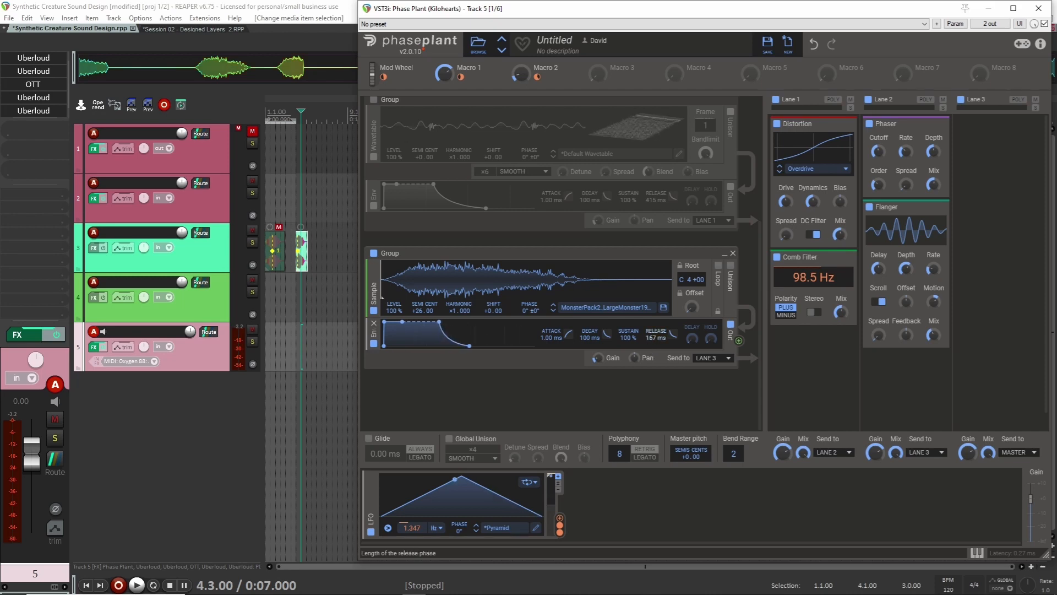
Step: Set the Sampler envelope's release to 400 ms and the sample's pitch to +20 semitones
double_click(648, 339)
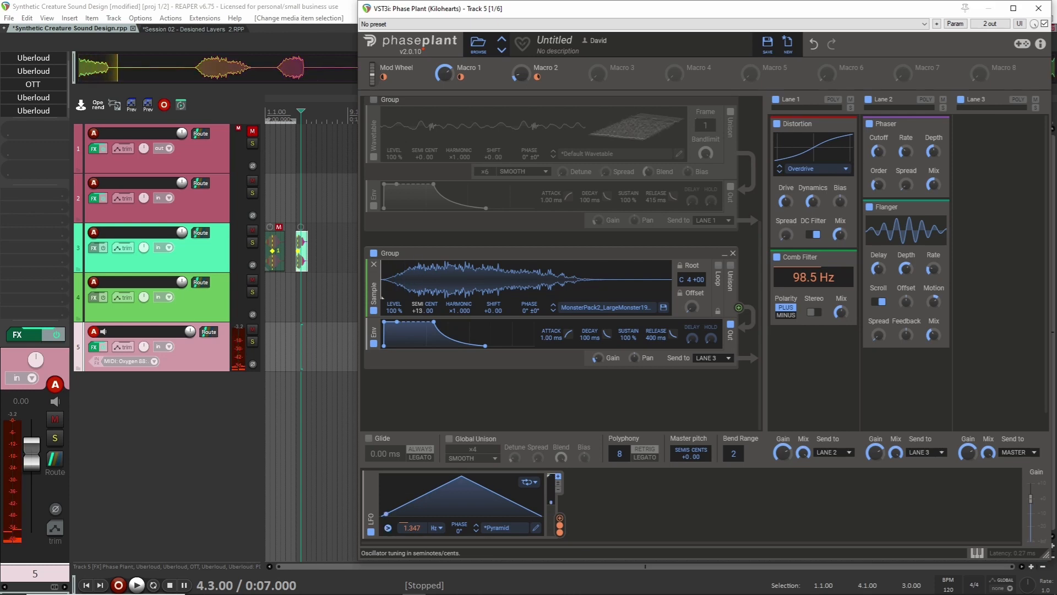
left_click_drag(418, 311, 417, 300)
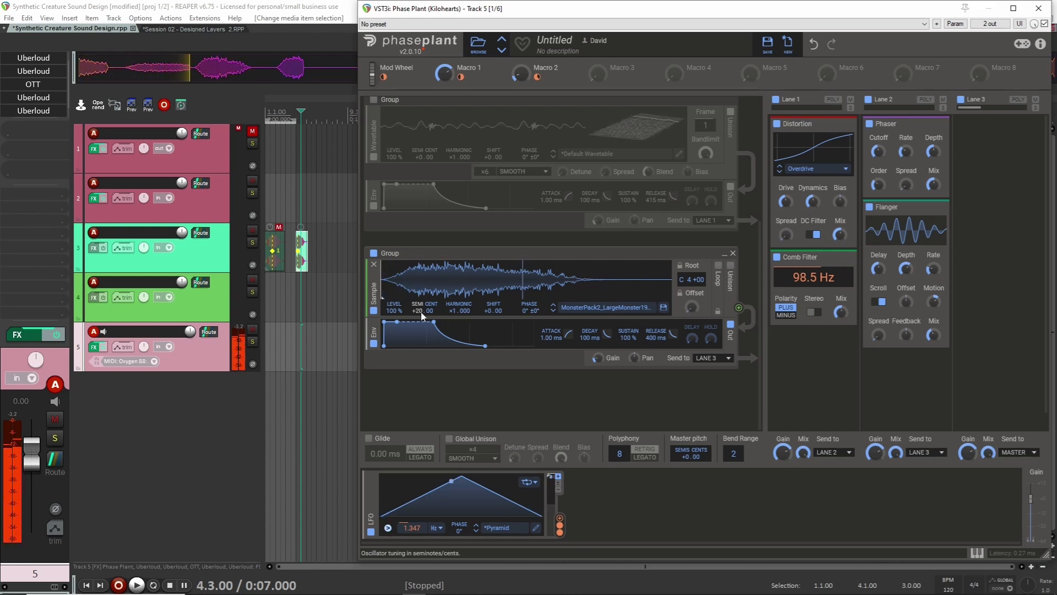
Step: Re-enable both unison wavetable groups alongside the Sampler
scroll(420, 275, "up", 4)
left_click(373, 296)
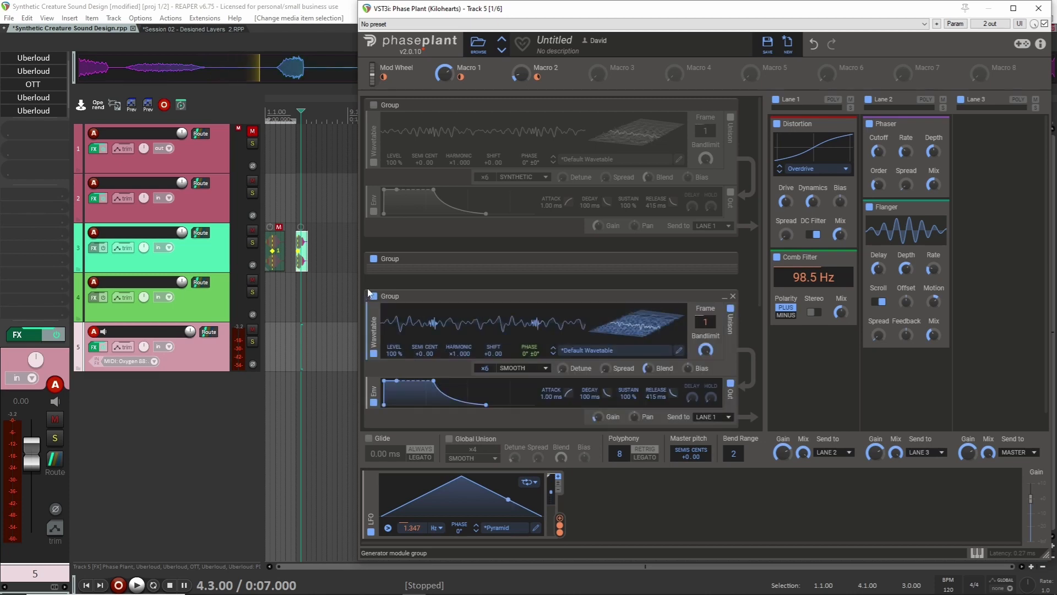
Step: Rebalance the Sampler group's gain against the wavetables and set the sample's pitch to +25 semitones
scroll(551, 330, "down", 4)
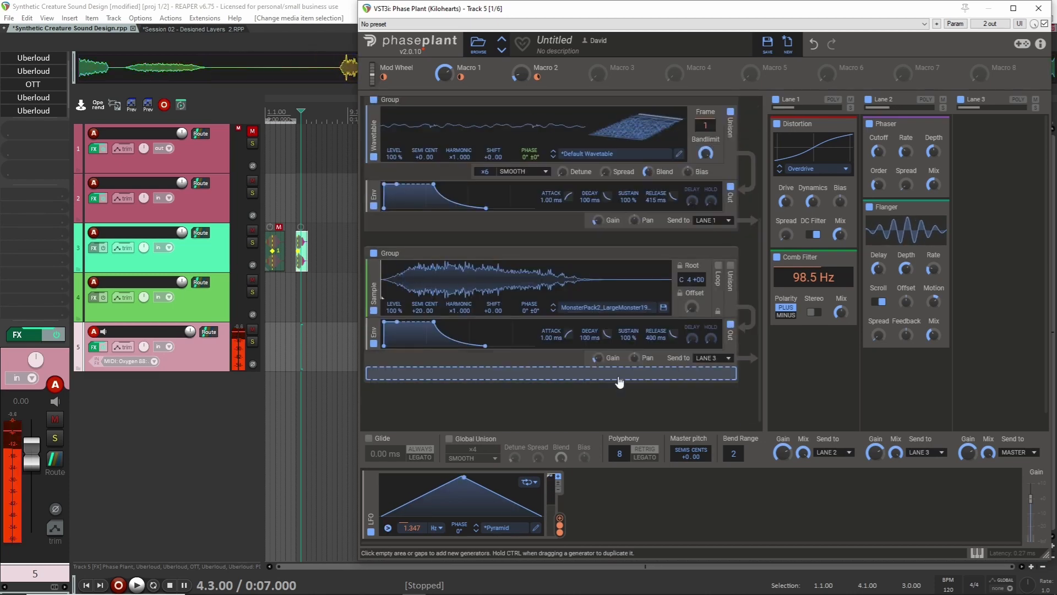
left_click_drag(599, 357, 599, 353)
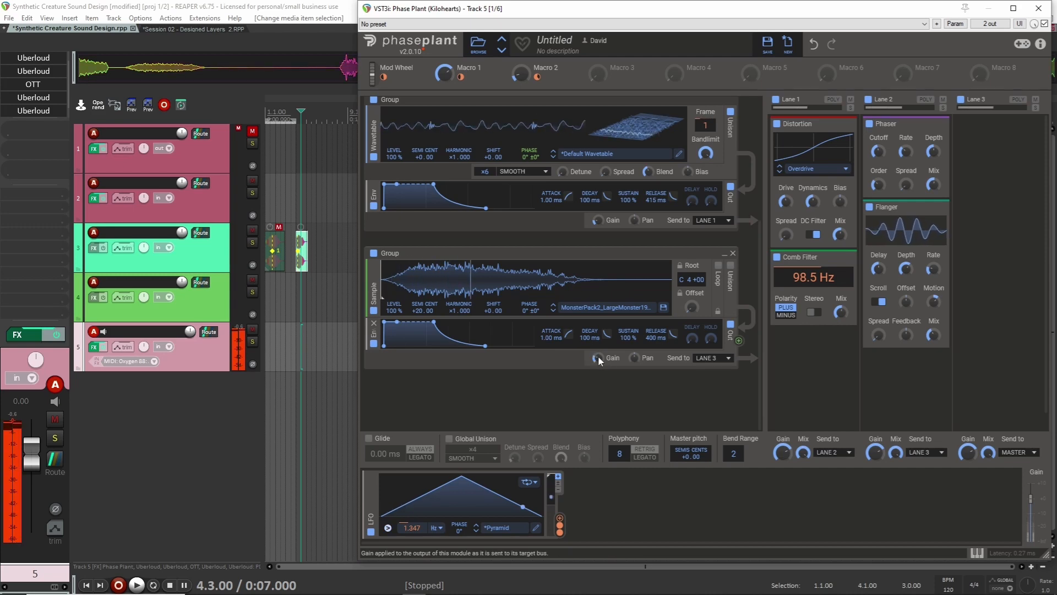
left_click_drag(421, 307, 421, 317)
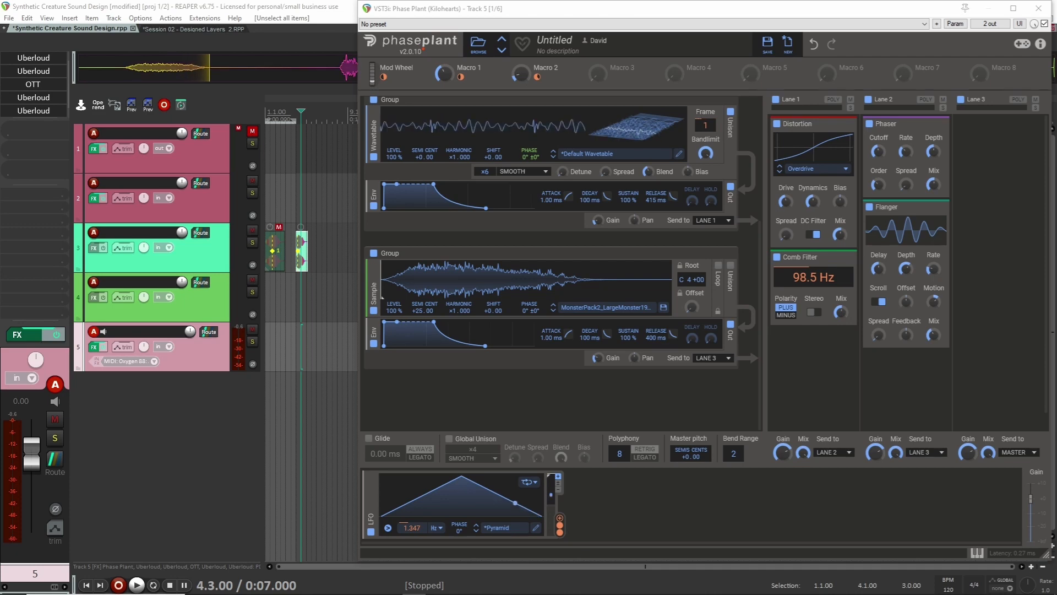
Step: Place another monster roar item on Track 3 at about 6.1.00 and audition it
left_click_drag(301, 244, 322, 242)
left_click(313, 218)
left_click(315, 217)
key("space")
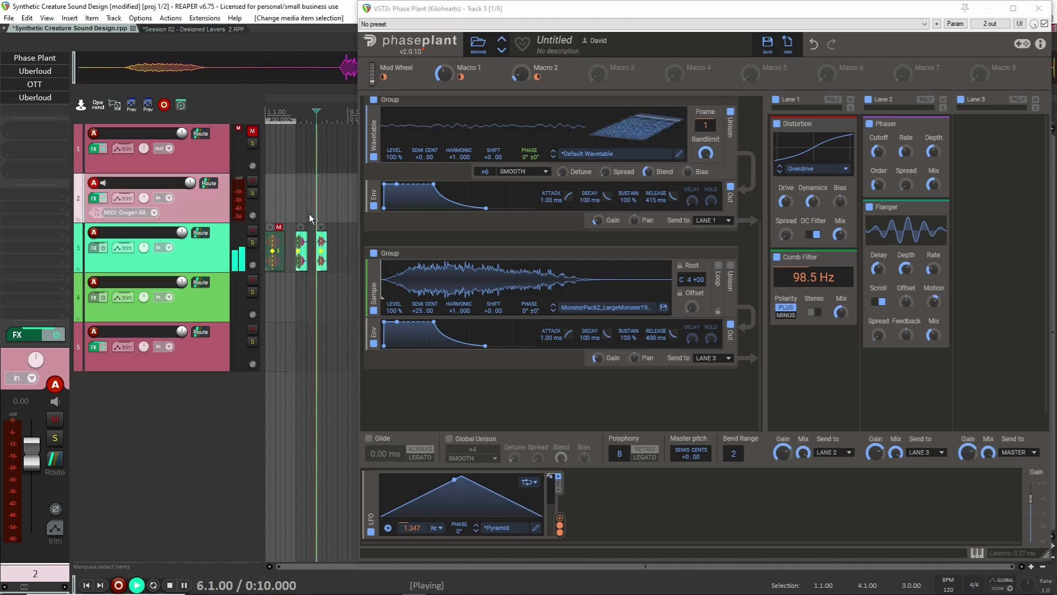
key("space")
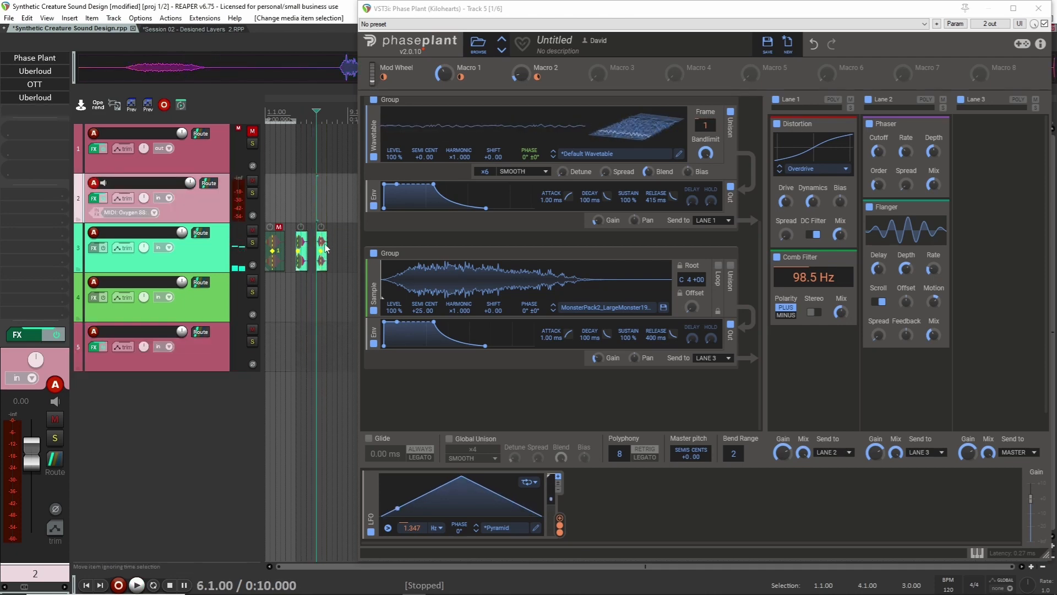
Step: Replace the Sampler's sample with the MonsterPack2_LargeMonster08 item from Track 3, offset its start and reselect Track 5
left_click(325, 247)
left_click(230, 361)
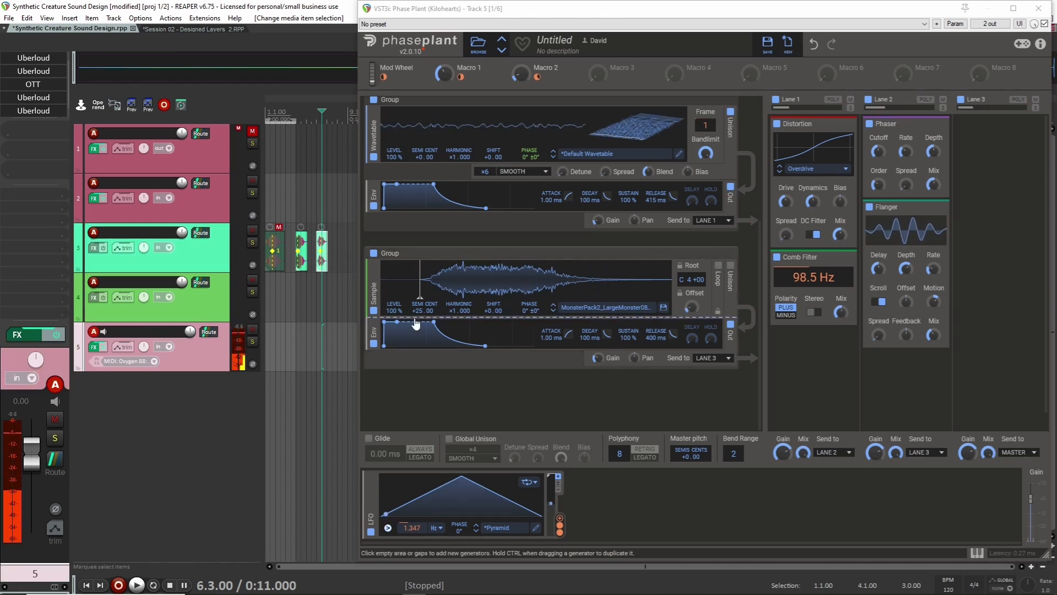
scroll(649, 311, "up", 3)
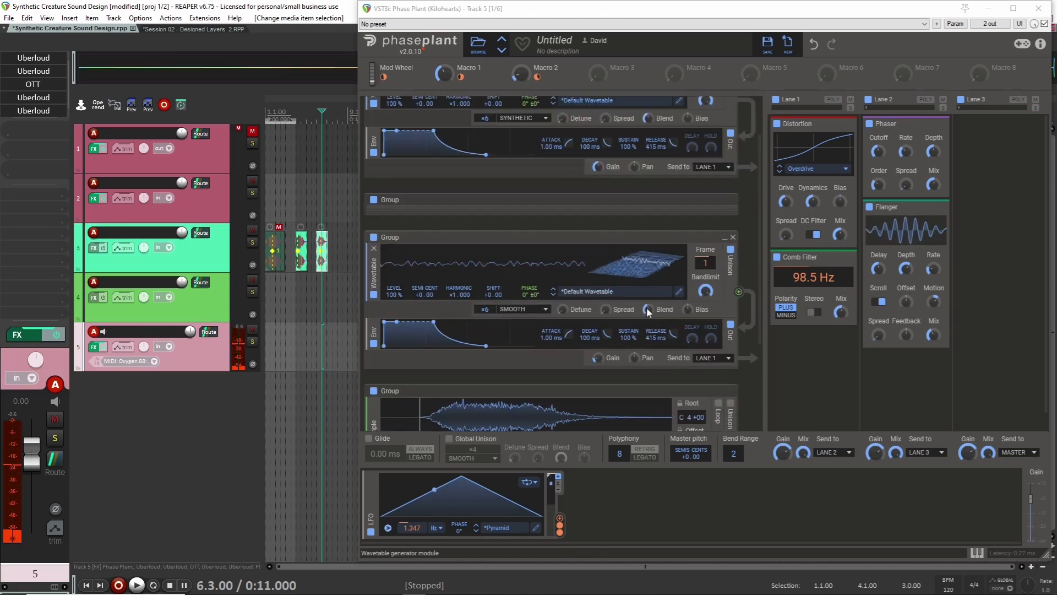
scroll(649, 311, "up", 1)
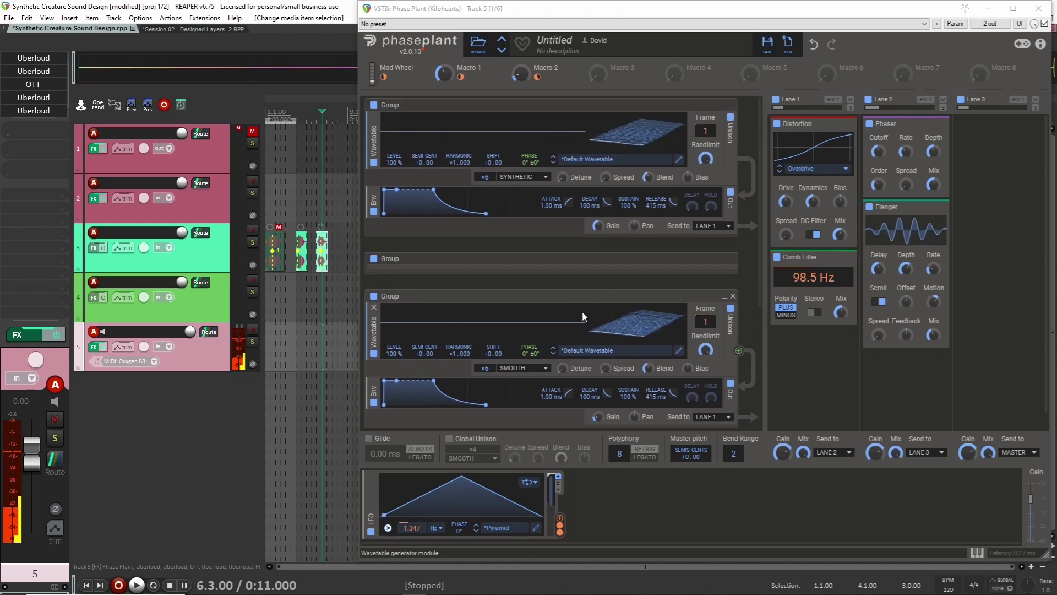
scroll(582, 312, "down", 2)
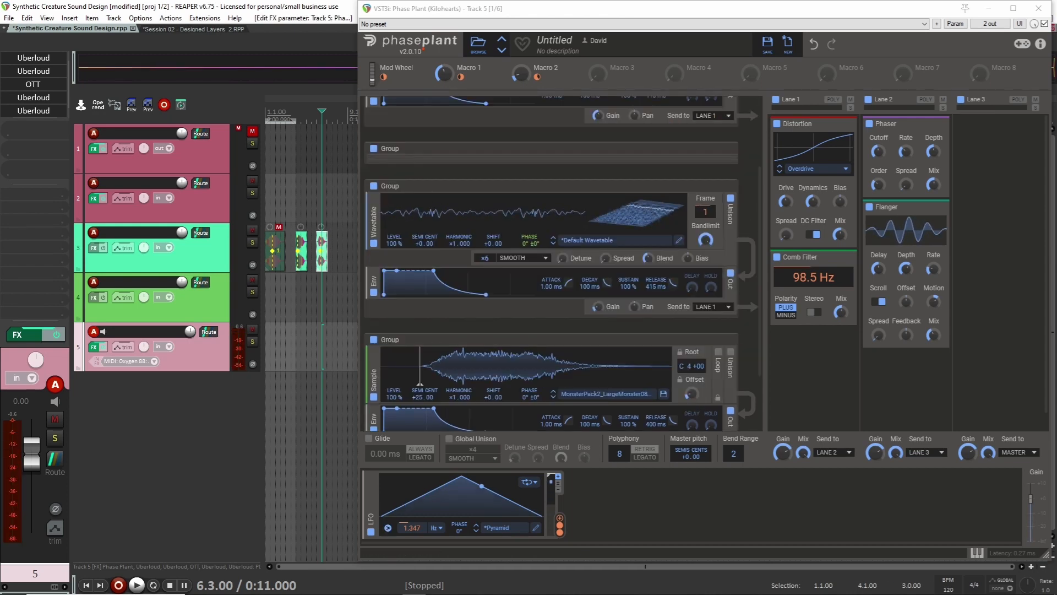
scroll(885, 371, "down", 1)
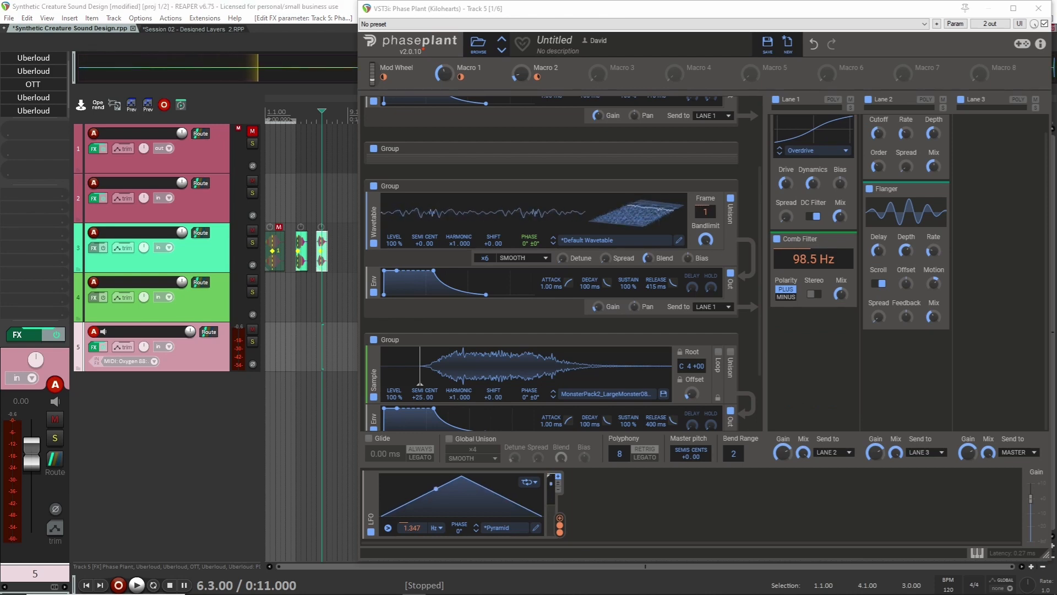
Step: Enable infinite looping on the sample with the loop start near 12%, length 73.77% and a crossfade
left_click(719, 351)
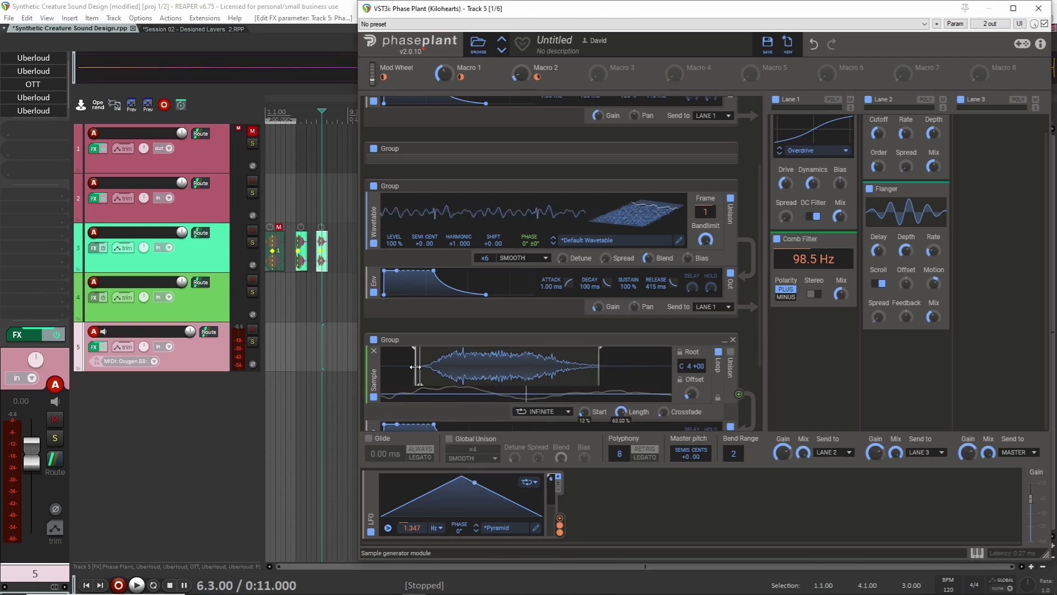
left_click_drag(600, 366, 630, 368)
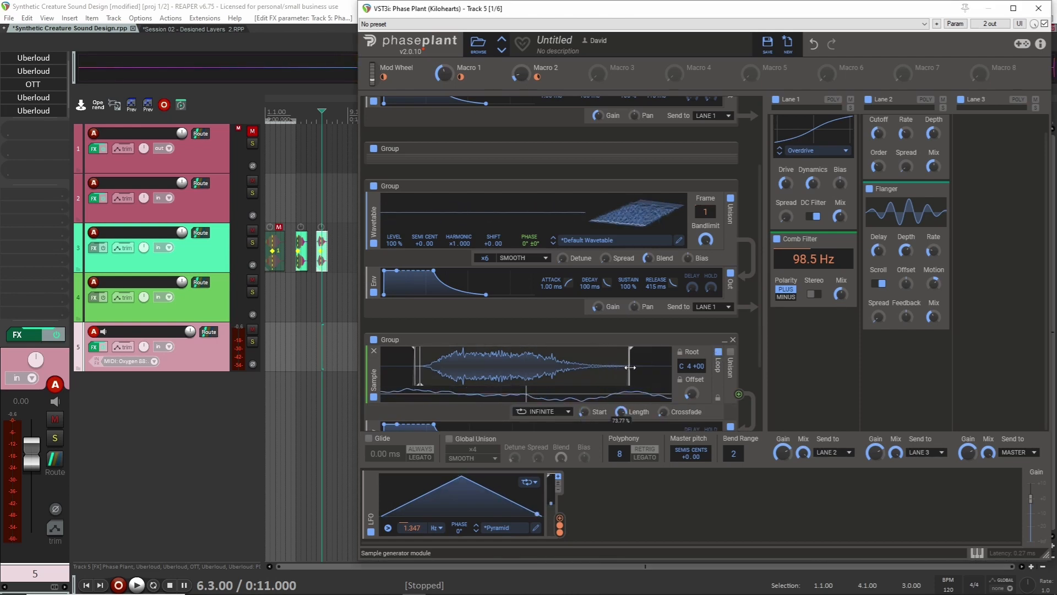
scroll(661, 394, "down", 1)
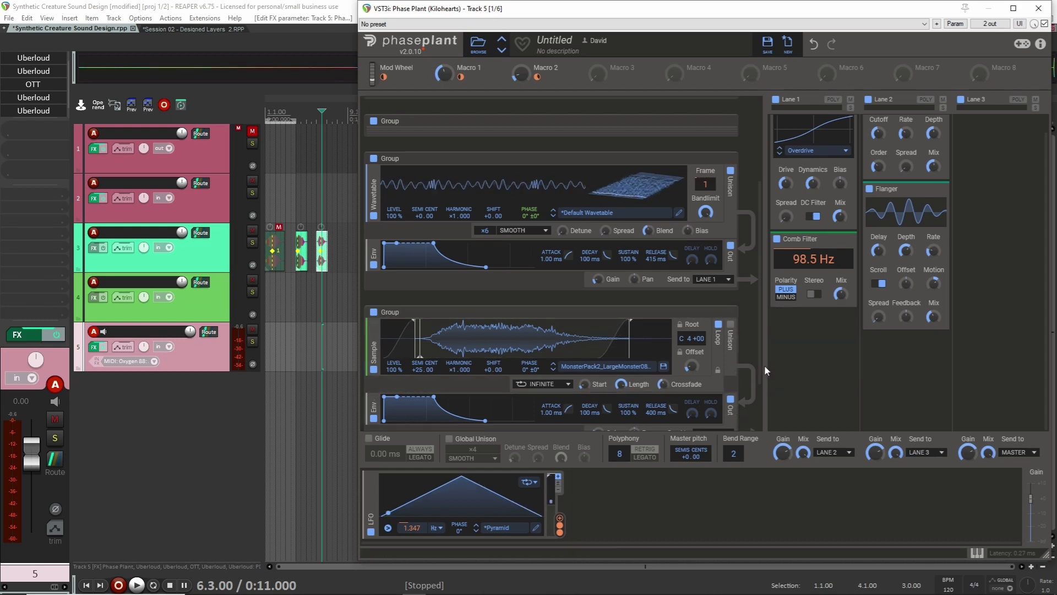
Step: Add a Random and a Sample & Hold modulator, setting Random to 100% smooth and a rate of 5.464 Hz
scroll(759, 386, "down", 1)
left_click(611, 520)
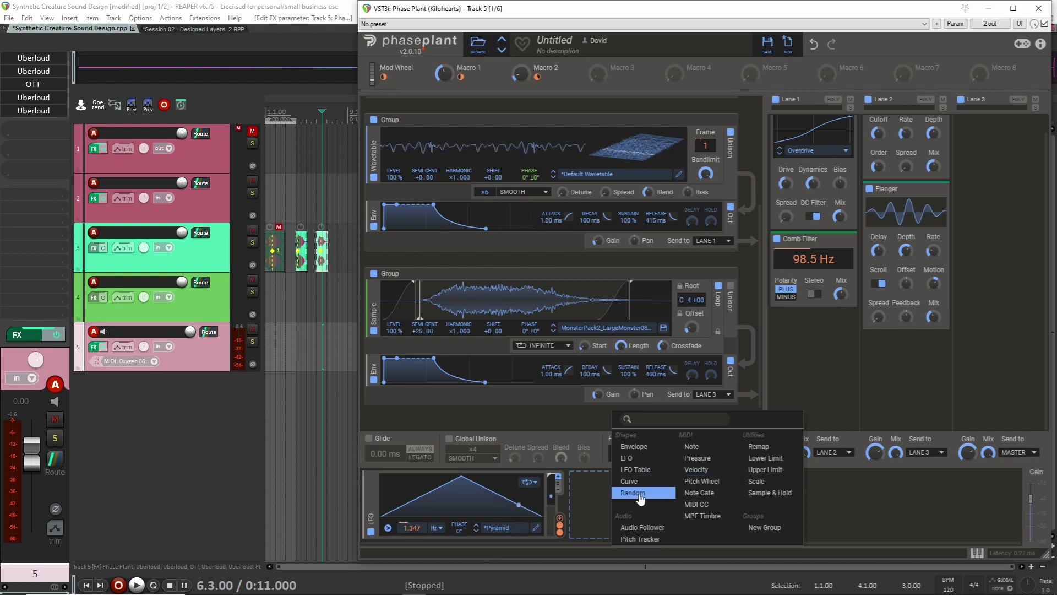
left_click(639, 496)
left_click(771, 498)
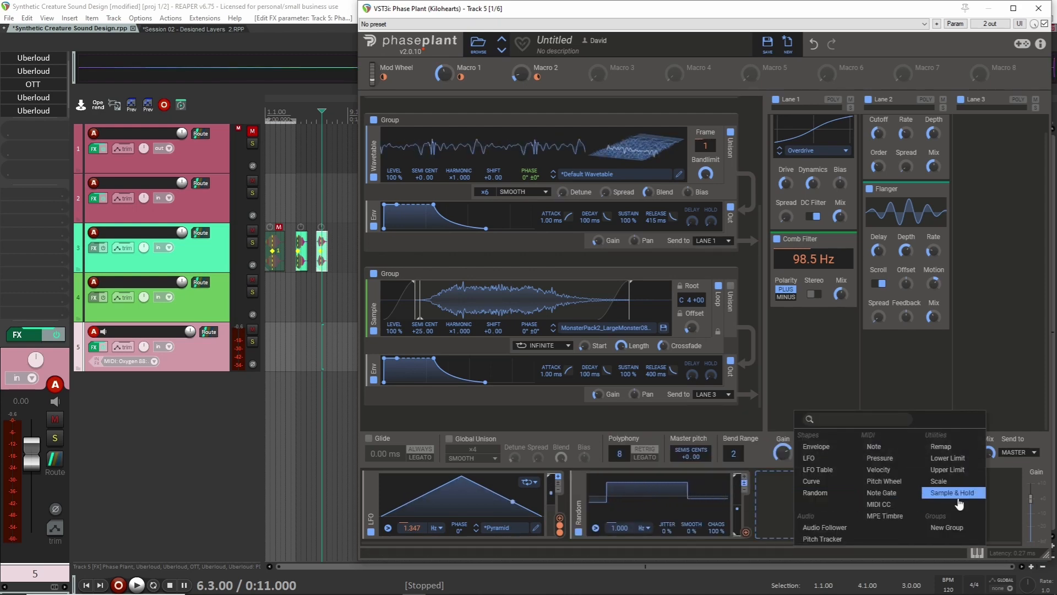
left_click(903, 494)
left_click_drag(690, 468, 686, 455)
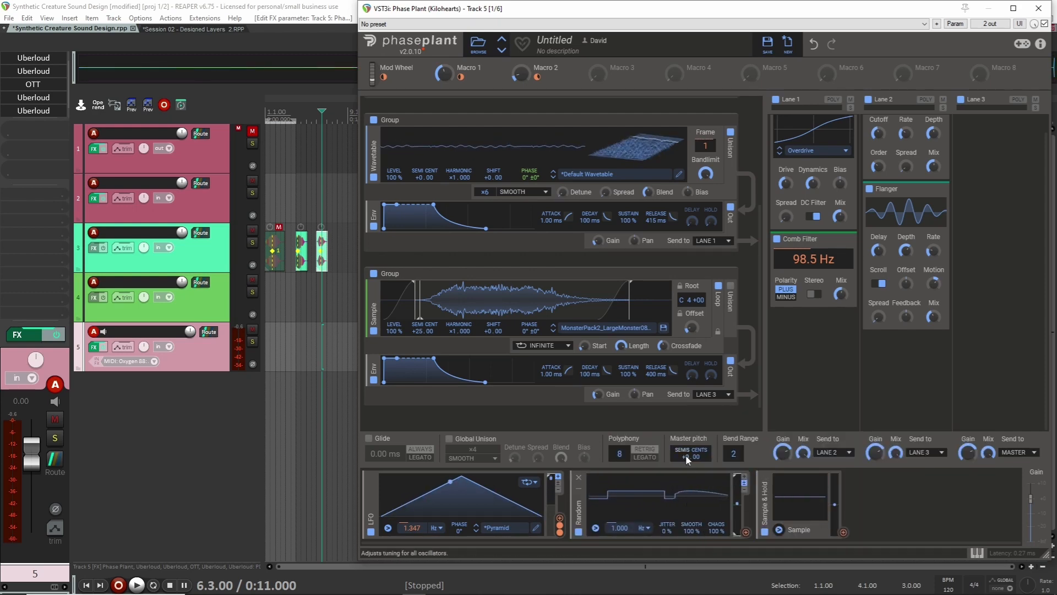
left_click_drag(621, 528, 622, 515)
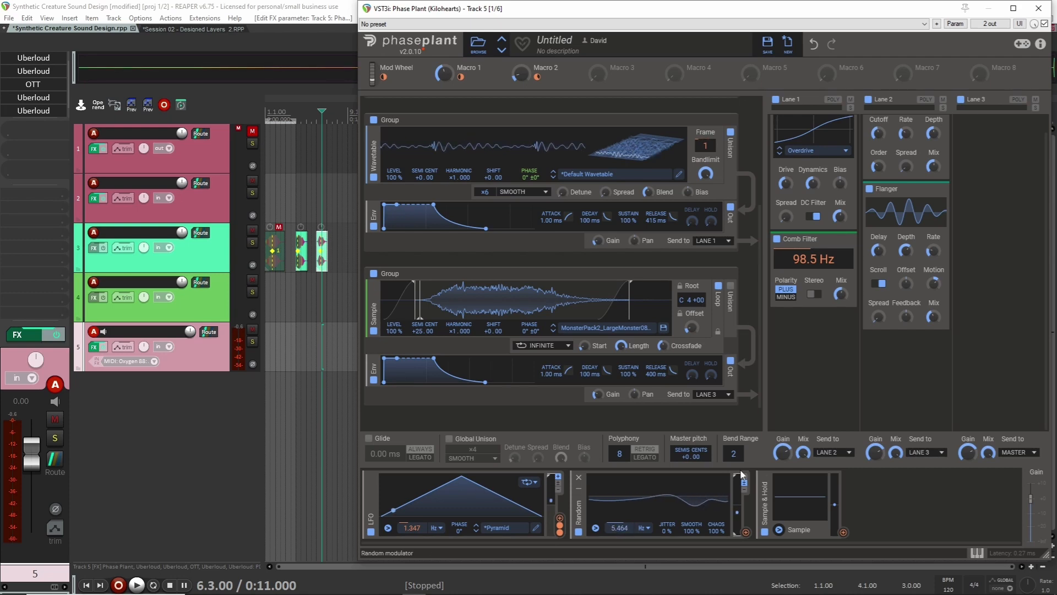
Step: Feed Random into Sample & Hold, route Sample & Hold to the sample's Offset, and adjust the base offset at the sample's start
left_click(845, 532)
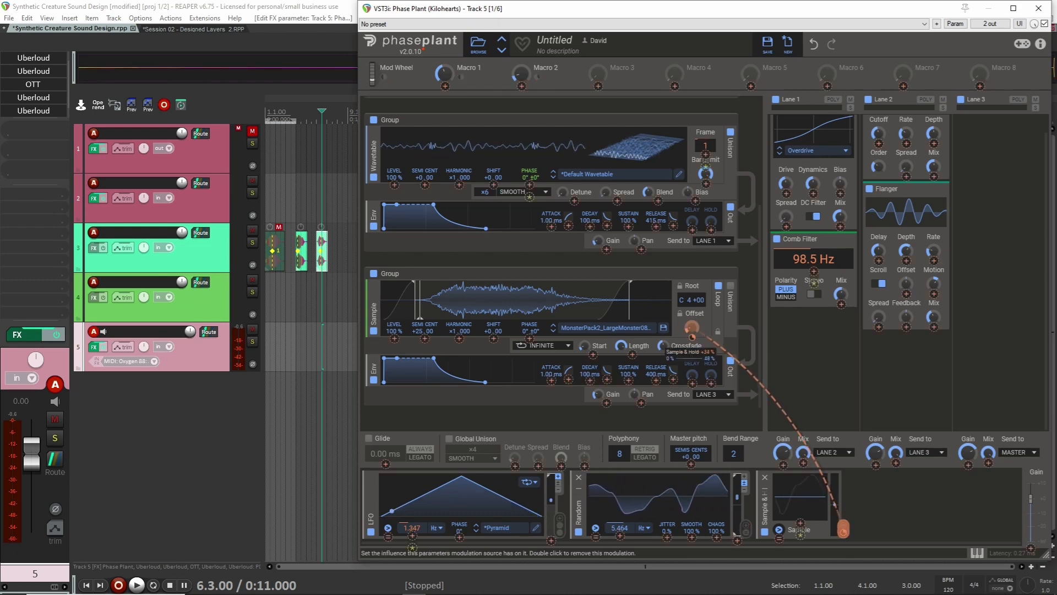
left_click(692, 331)
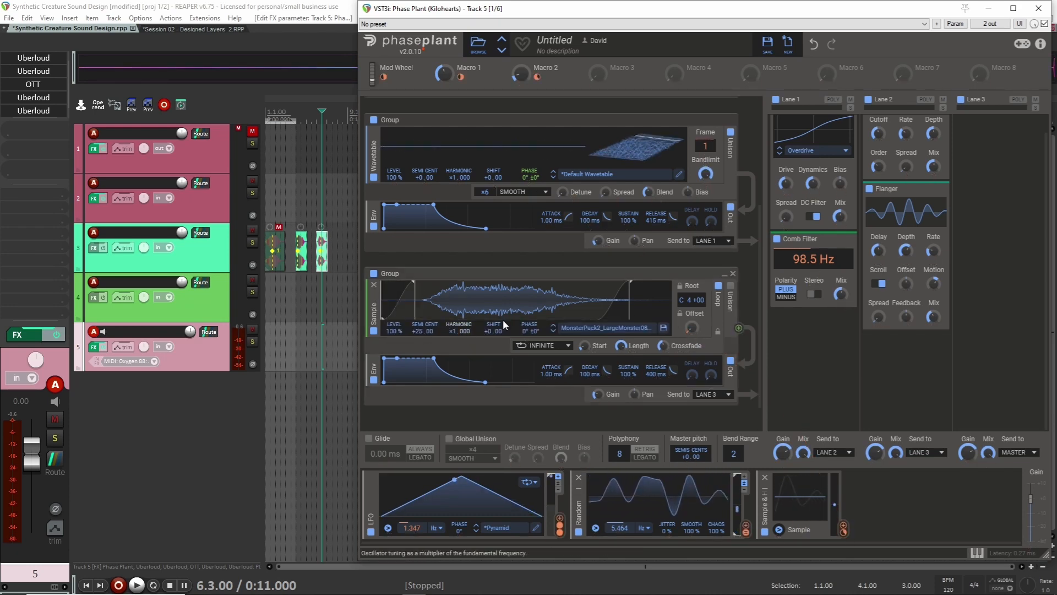
left_click_drag(690, 329, 690, 322)
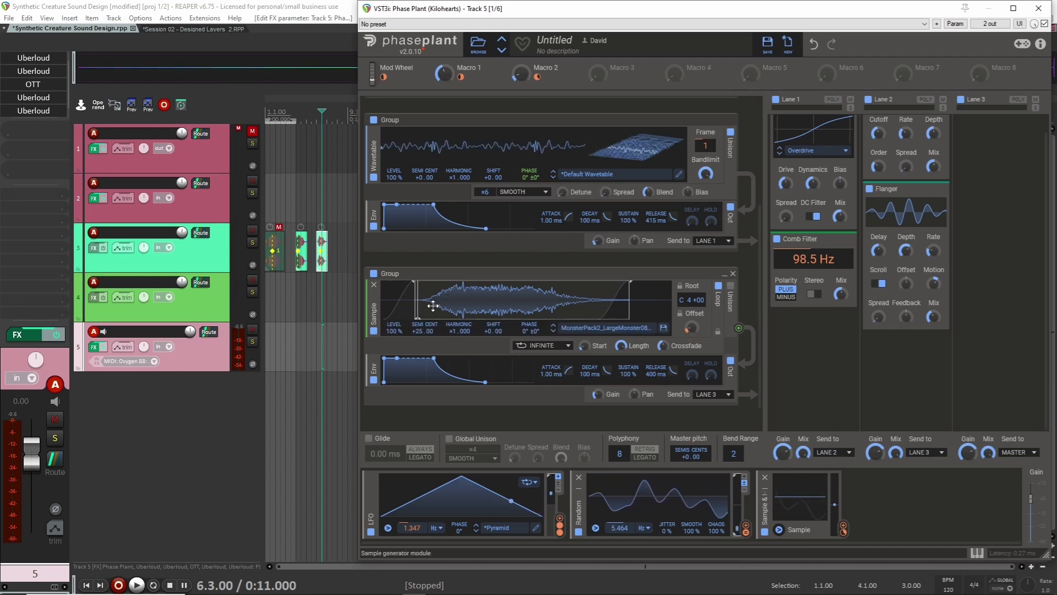
left_click_drag(421, 304, 417, 303)
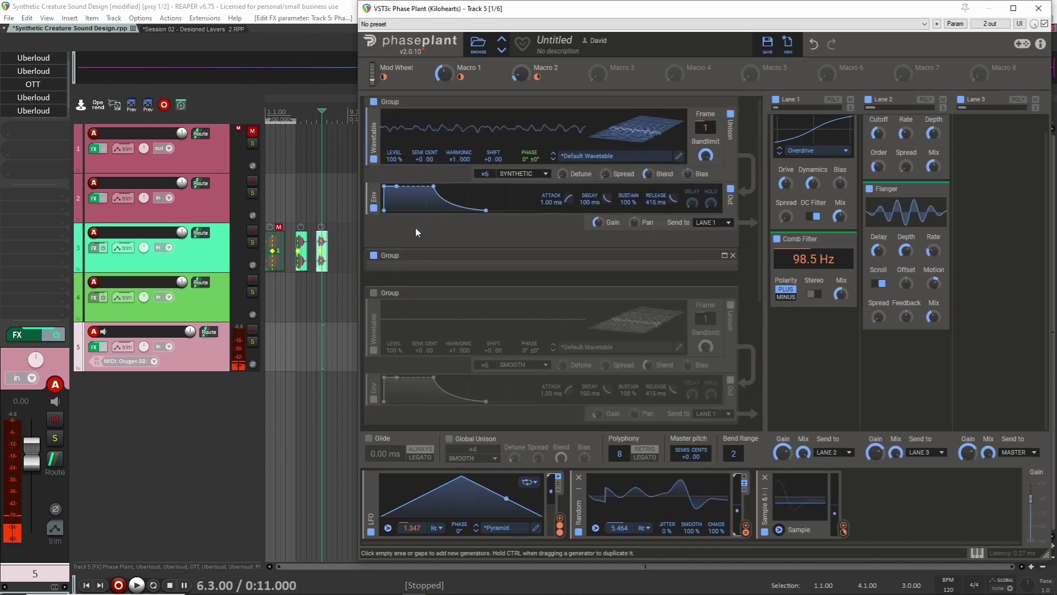
Step: Bypass the wavetable groups to isolate the sampler and set its envelope attack to 80.8 ms
scroll(416, 227, "up", 1)
scroll(605, 401, "down", 4)
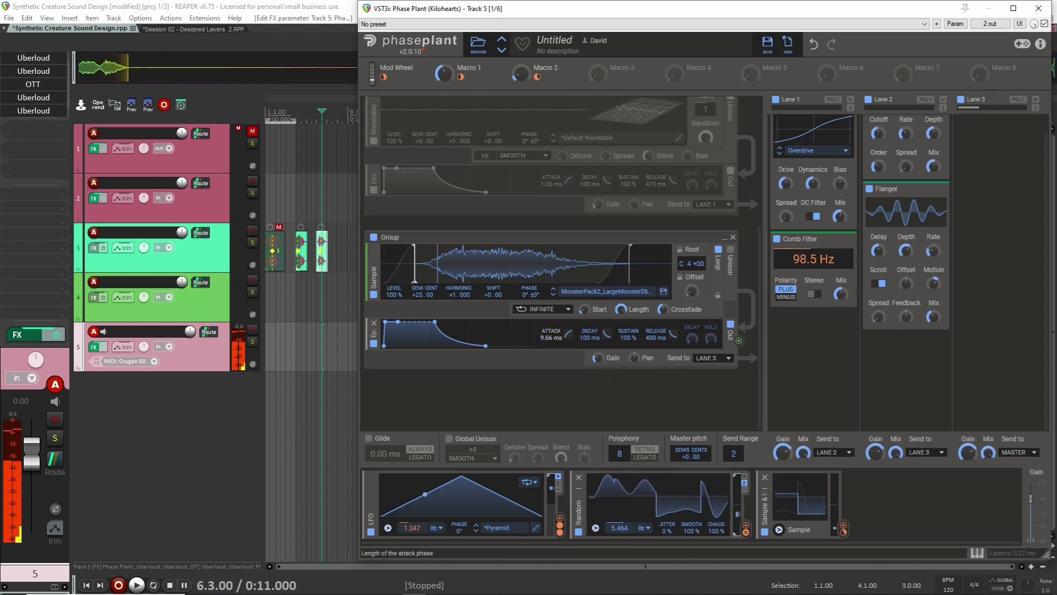
left_click_drag(565, 335, 567, 345)
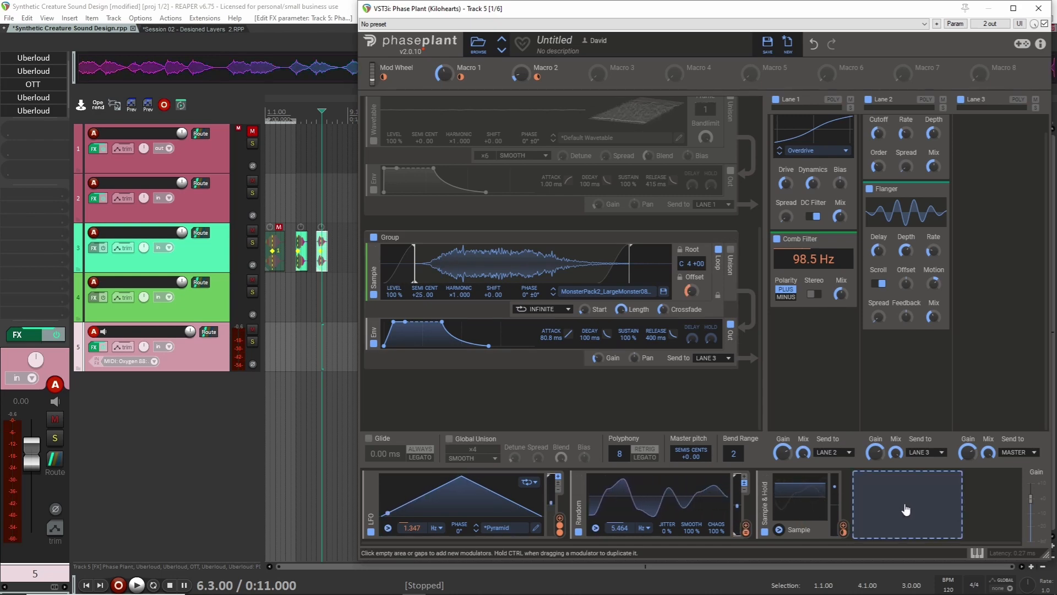
Step: Re-enable the bypassed wavetable groups so they play together with the sampler
left_click(879, 505)
left_click(925, 393)
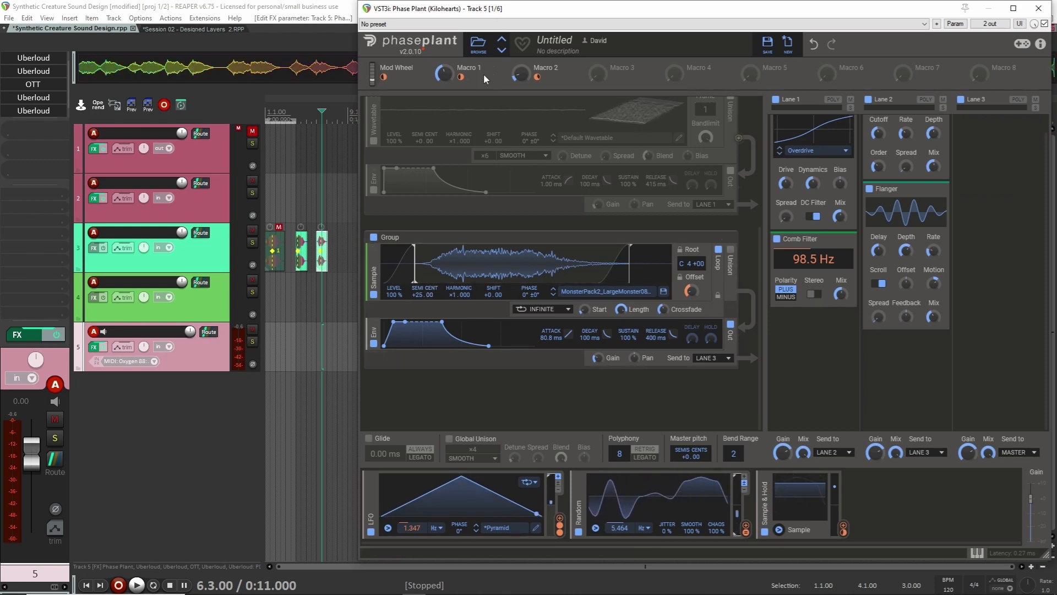
scroll(541, 292, "up", 3)
left_click(373, 220)
scroll(374, 221, "up", 2)
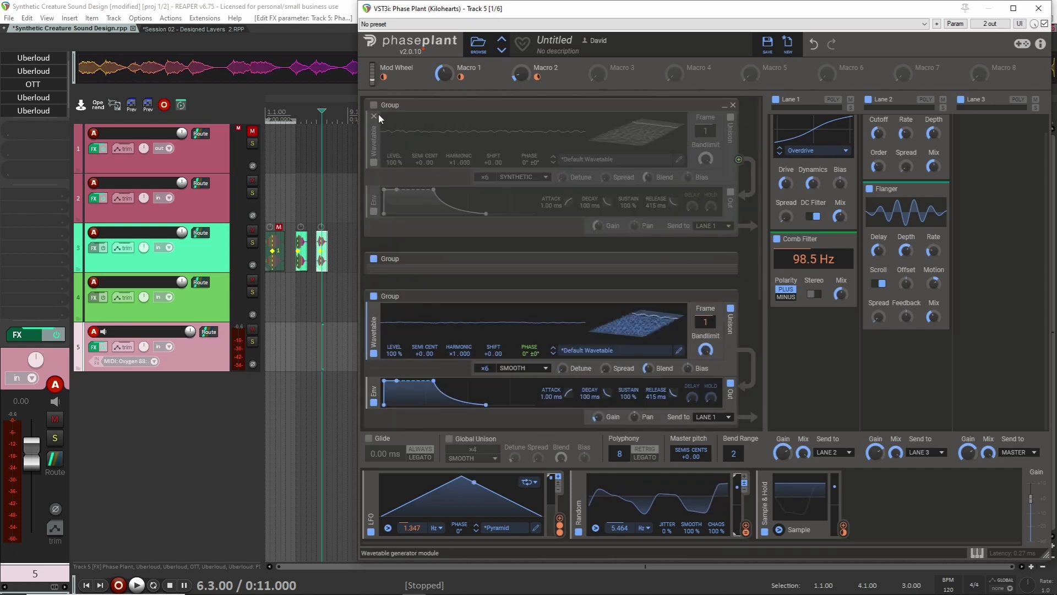
left_click(373, 106)
scroll(477, 324, "down", 5)
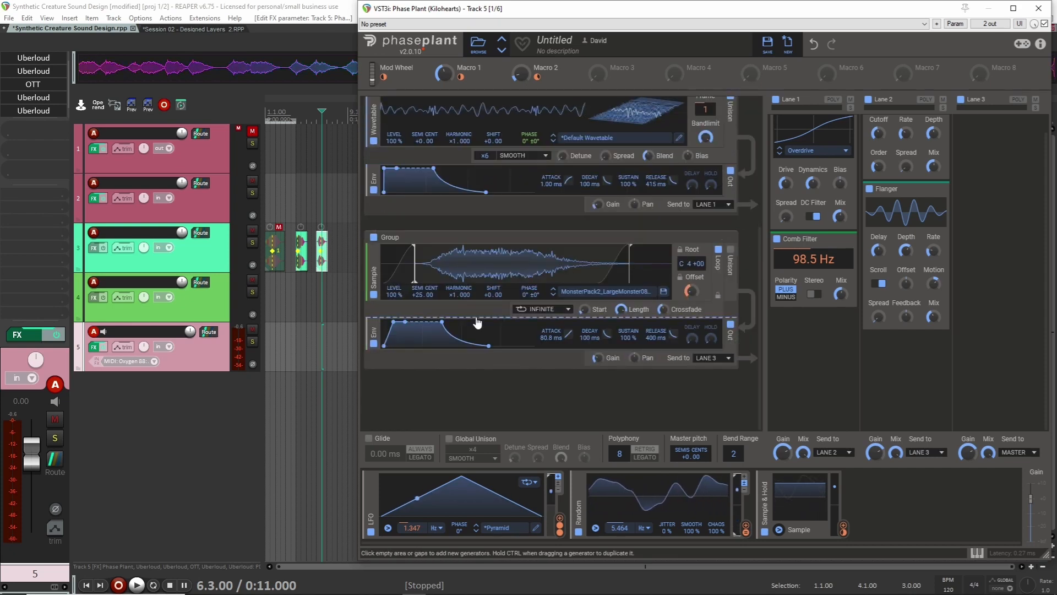